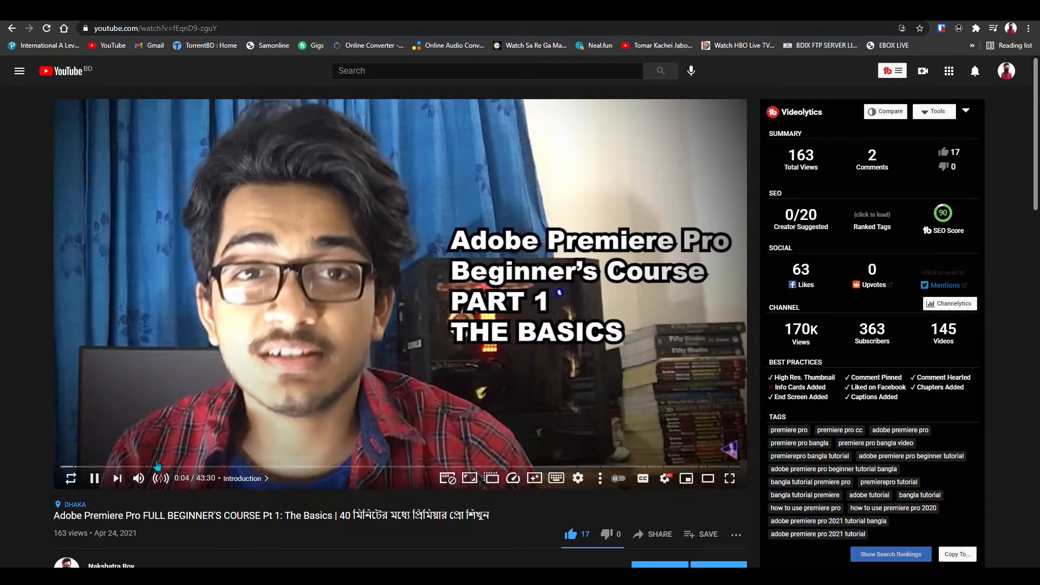
# - Skim the Premiere Pro beginner's course video by jumping ahead through its settings and sequence chapters
pyautogui.click(191, 467)
pyautogui.click(218, 468)
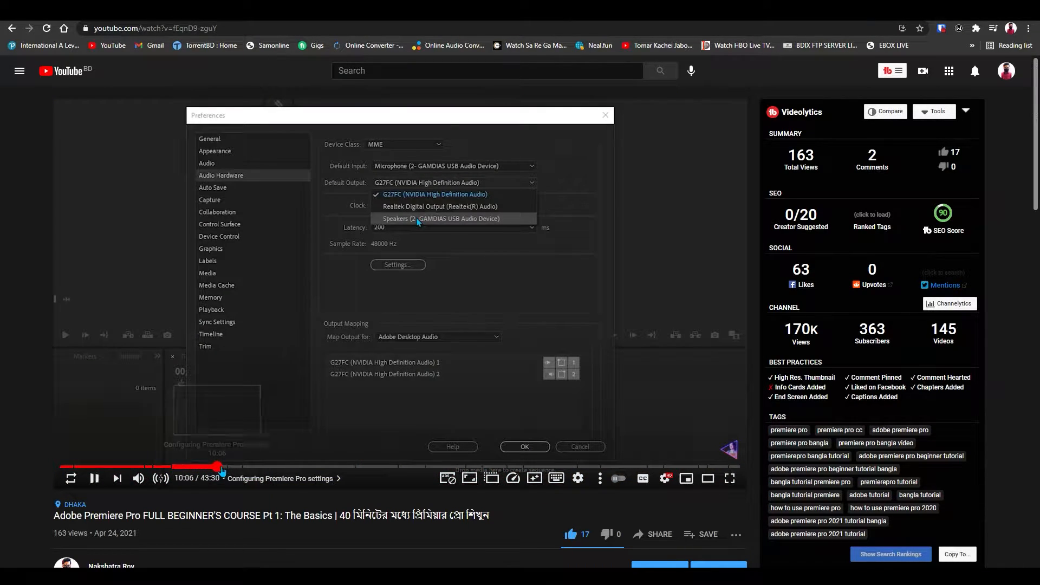
pyautogui.click(277, 467)
pyautogui.click(332, 466)
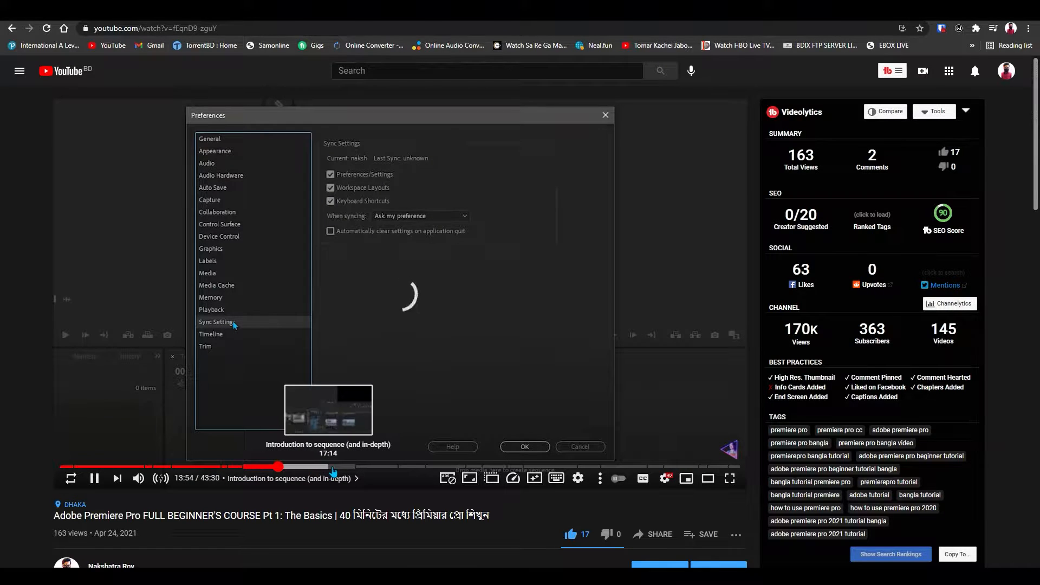
pyautogui.click(434, 467)
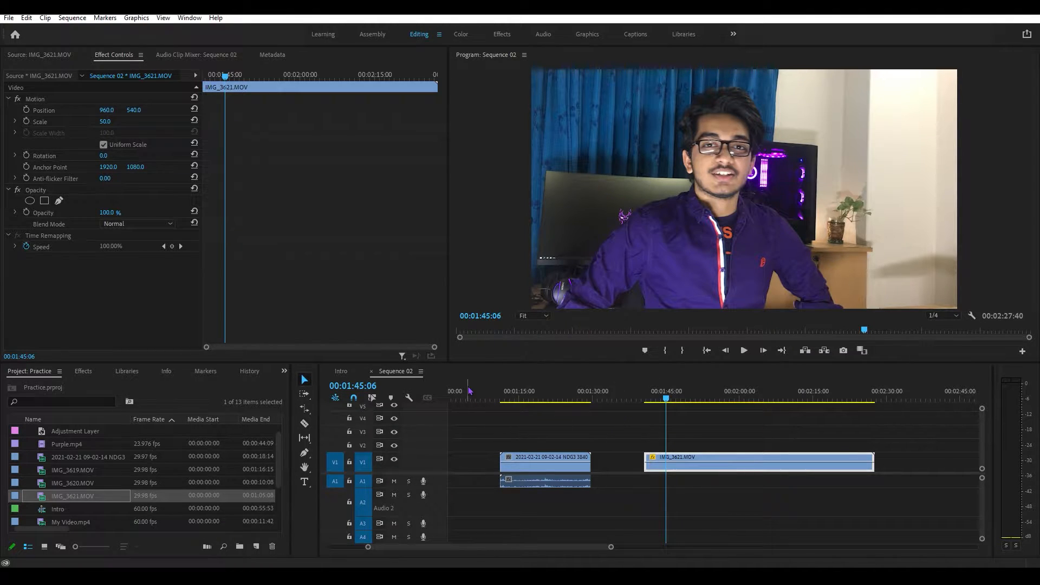
# - Switch to the Color workspace and expand Lumetri's Basic Correction section for the IMG_3621.MOV clip
pyautogui.click(461, 34)
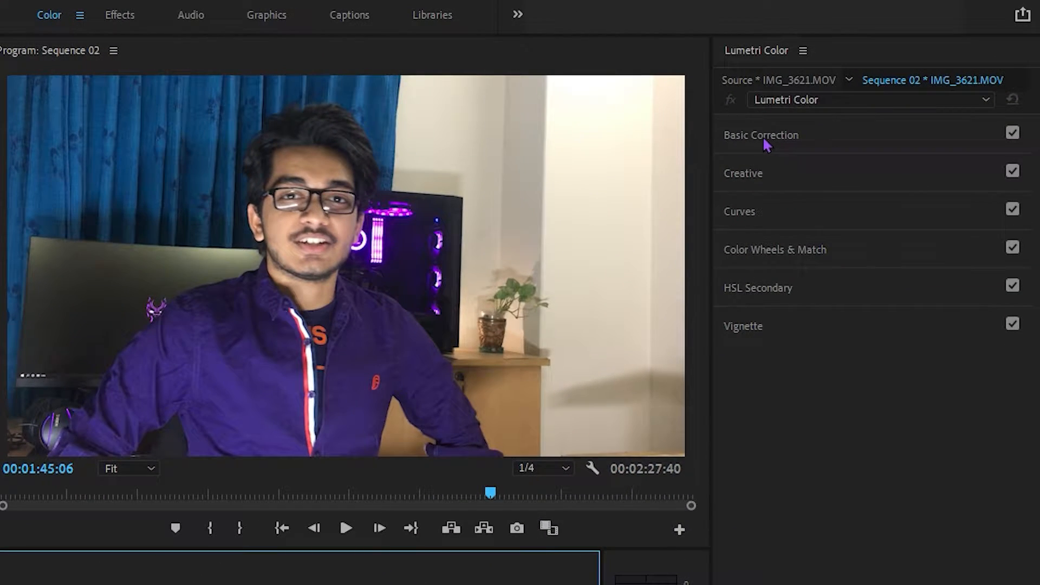
pyautogui.click(762, 135)
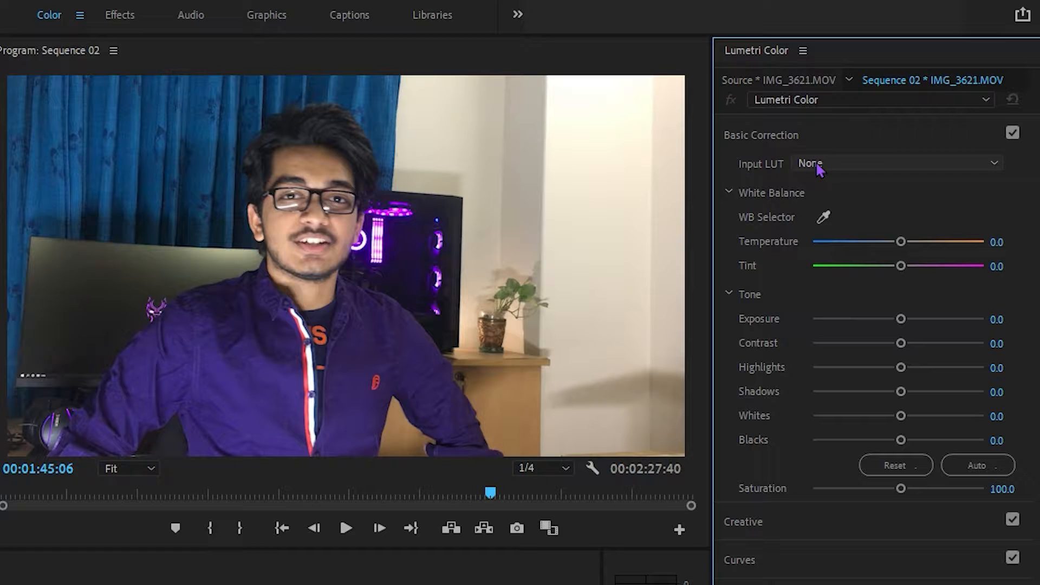
# - Try the ARRI_Universal_DCI and AlexaV3_K1S1_LogC2Video_DCIP3_EE input LUTs on the clip, and return the Input LUT to None
pyautogui.click(846, 162)
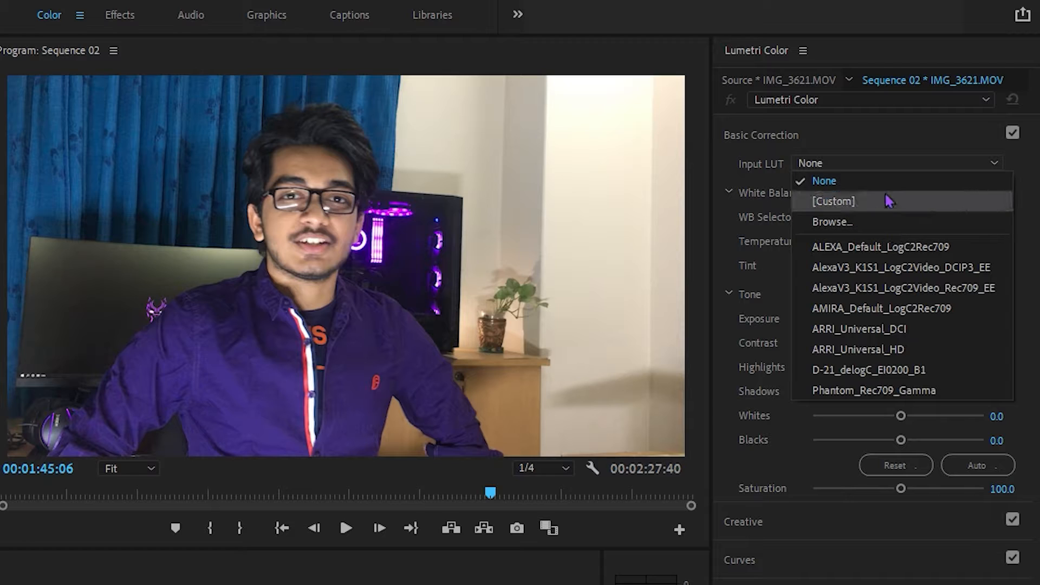
pyautogui.click(866, 330)
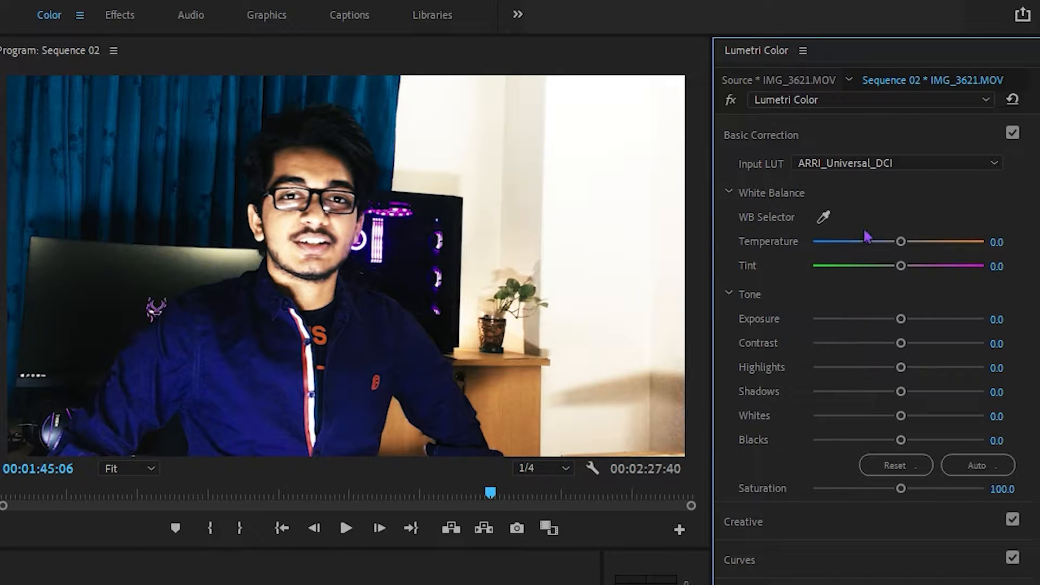
pyautogui.click(867, 172)
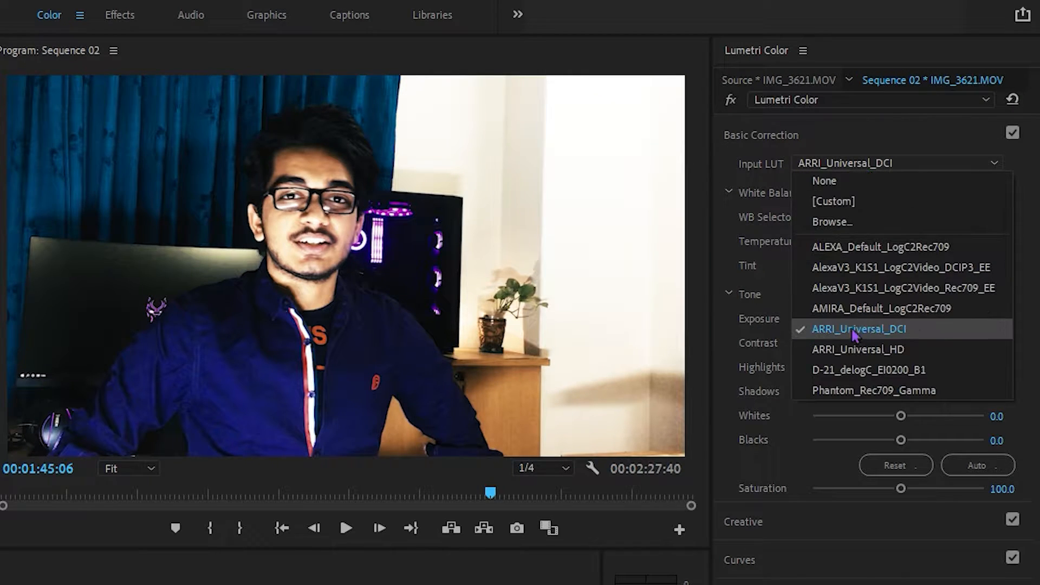
pyautogui.click(858, 369)
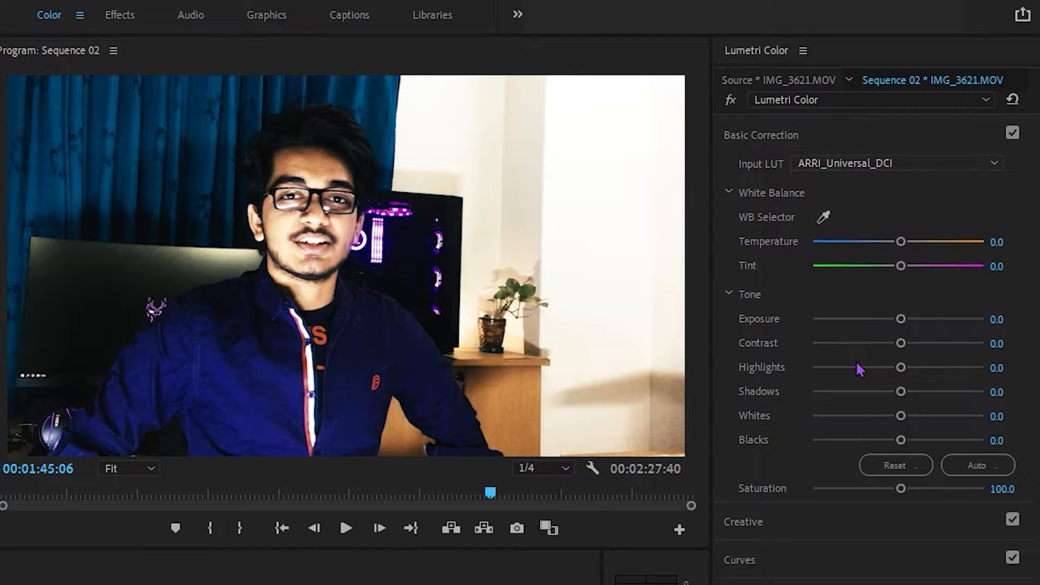
pyautogui.click(859, 163)
pyautogui.click(856, 265)
pyautogui.click(857, 168)
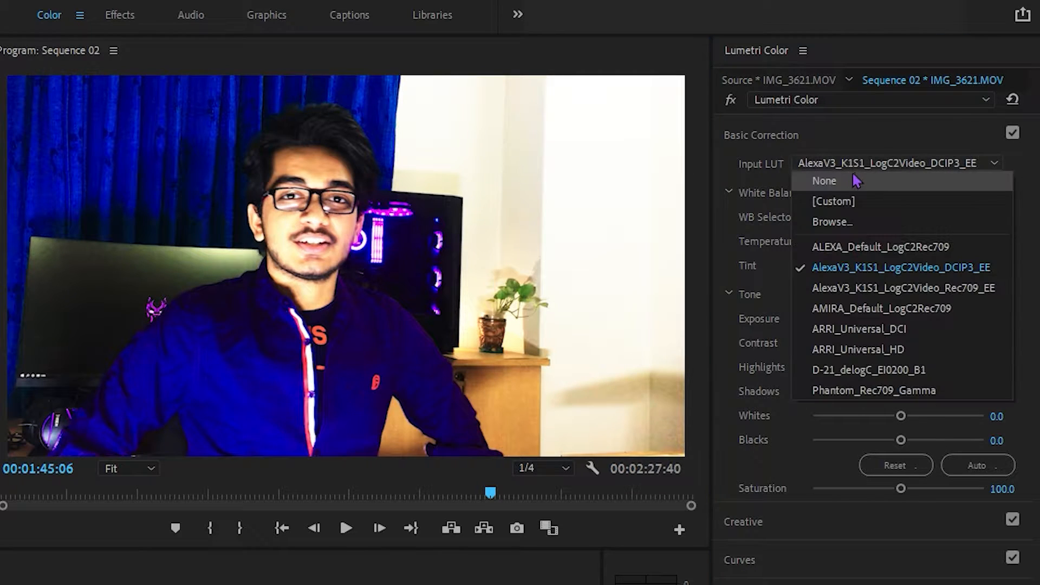
pyautogui.click(856, 179)
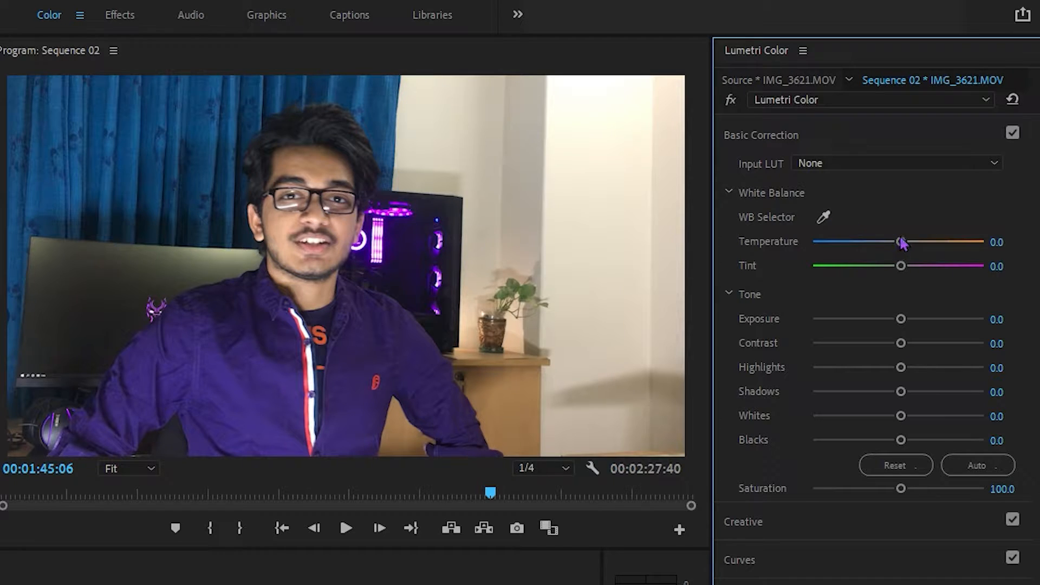
# - Set both the Tint and the Temperature of the clip's white balance to 10
pyautogui.moveTo(902, 244); pyautogui.dragTo(910, 283)
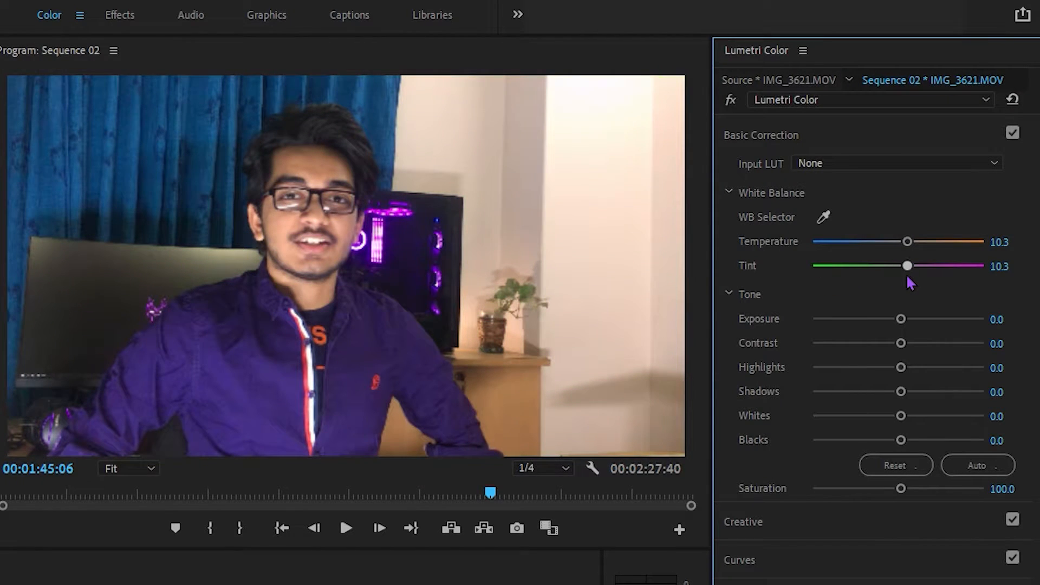
pyautogui.click(1009, 266)
pyautogui.write('1')
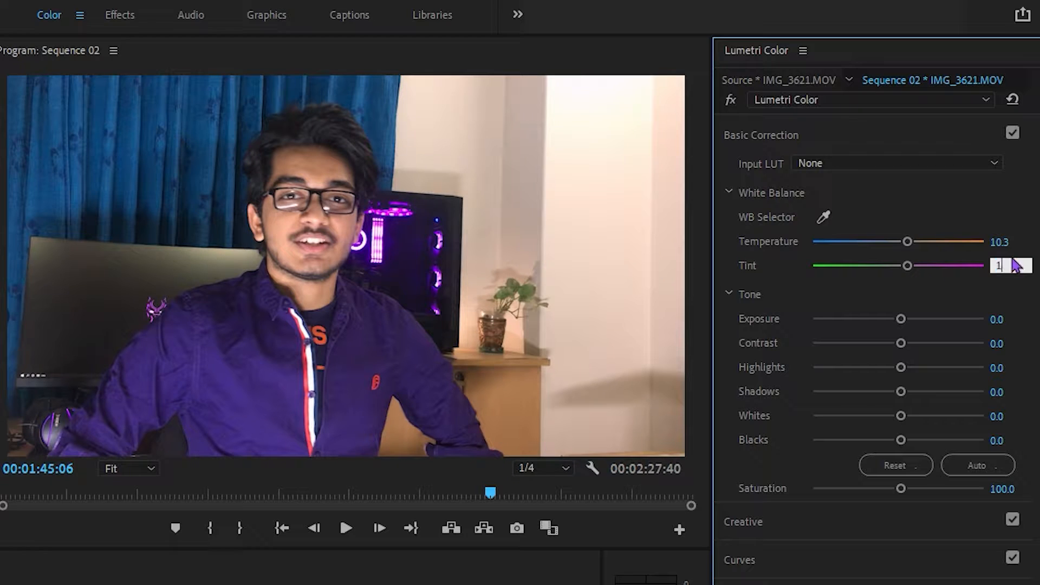
pyautogui.write('0')
pyautogui.press('Return')
pyautogui.click(1000, 242)
pyautogui.write('10')
pyautogui.press('Return')
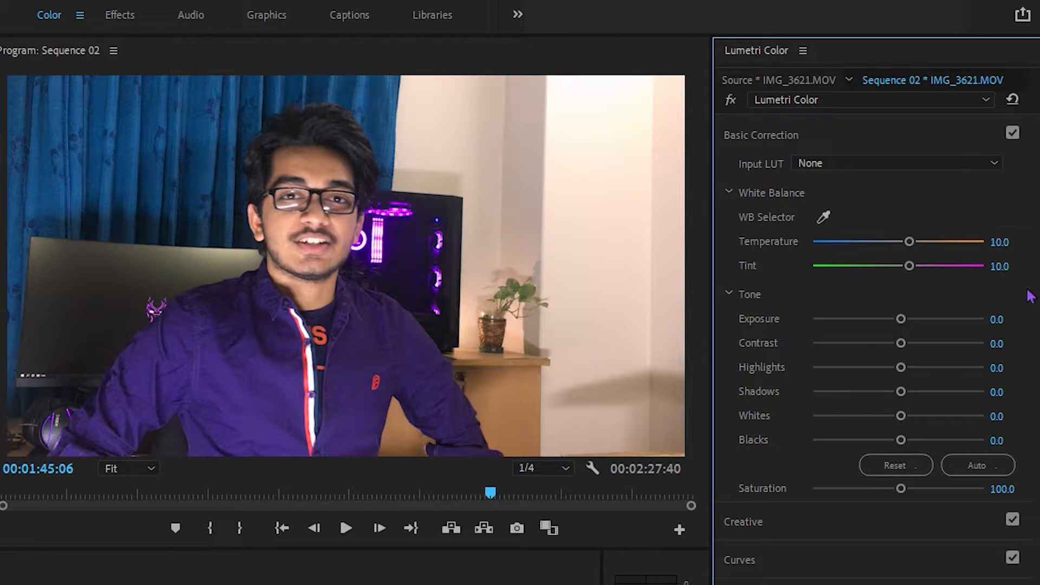
# - Reset the white balance Temperature and Tint to 0
pyautogui.click(999, 242)
pyautogui.write('0')
pyautogui.press('Return')
pyautogui.click(999, 266)
pyautogui.write('0')
pyautogui.press('Return')
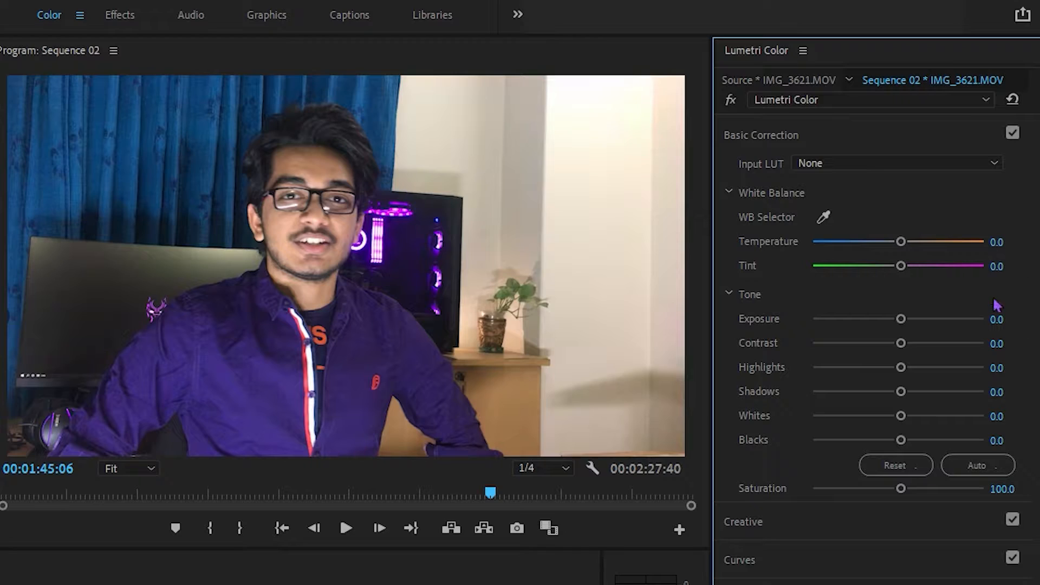
# - Try the clip's Exposure at its maximum of 5.0, and reset it to 0
pyautogui.moveTo(900, 319); pyautogui.dragTo(1003, 344)
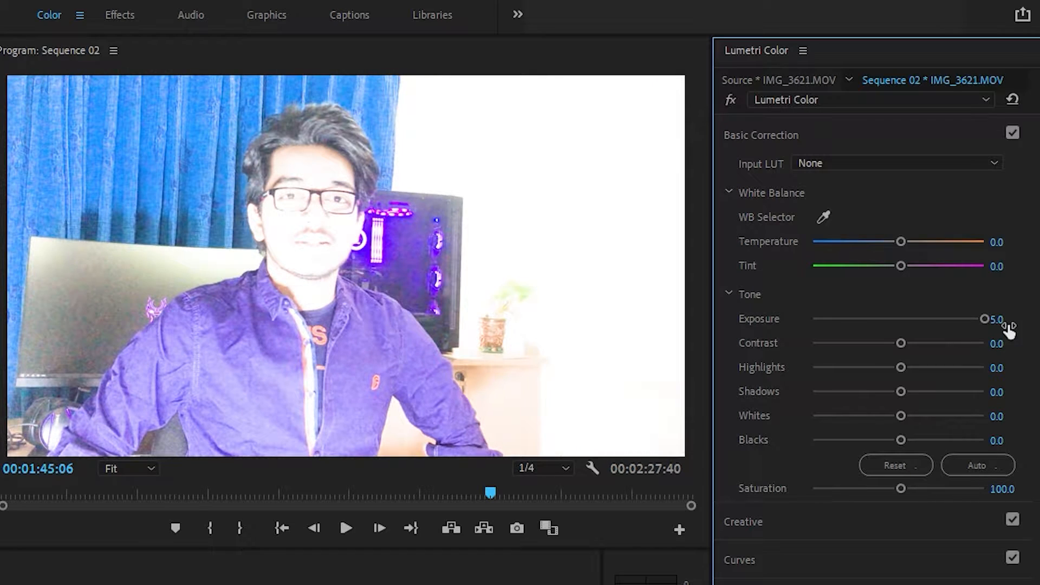
pyautogui.click(1006, 325)
pyautogui.write('0')
pyautogui.press('Return')
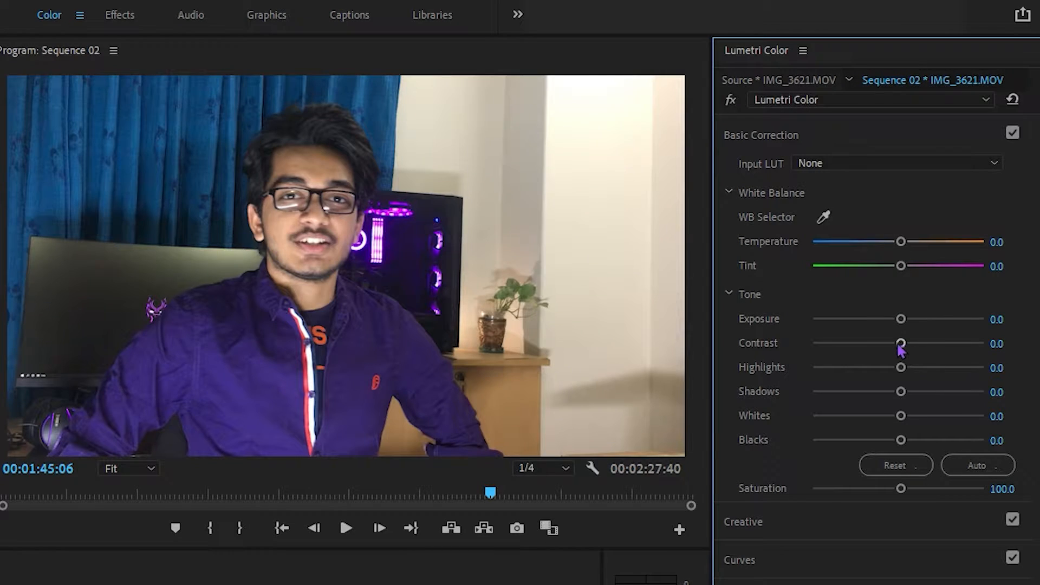
# - Set the clip's Highlights to 100 and Contrast to about 38, and lower the Shadows strongly
pyautogui.moveTo(900, 346); pyautogui.dragTo(1015, 385)
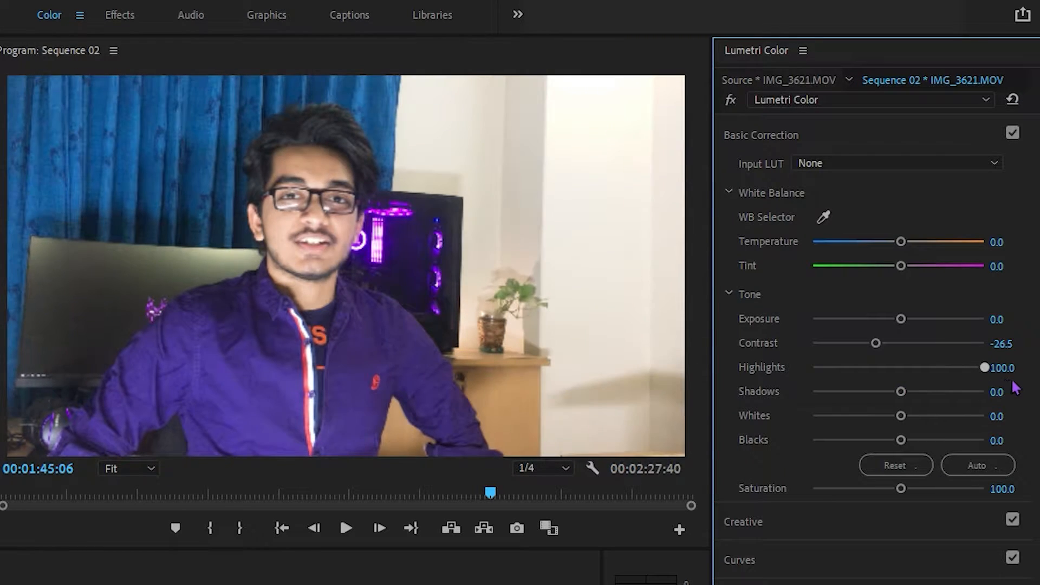
pyautogui.click(951, 344)
pyautogui.moveTo(951, 344); pyautogui.dragTo(931, 343)
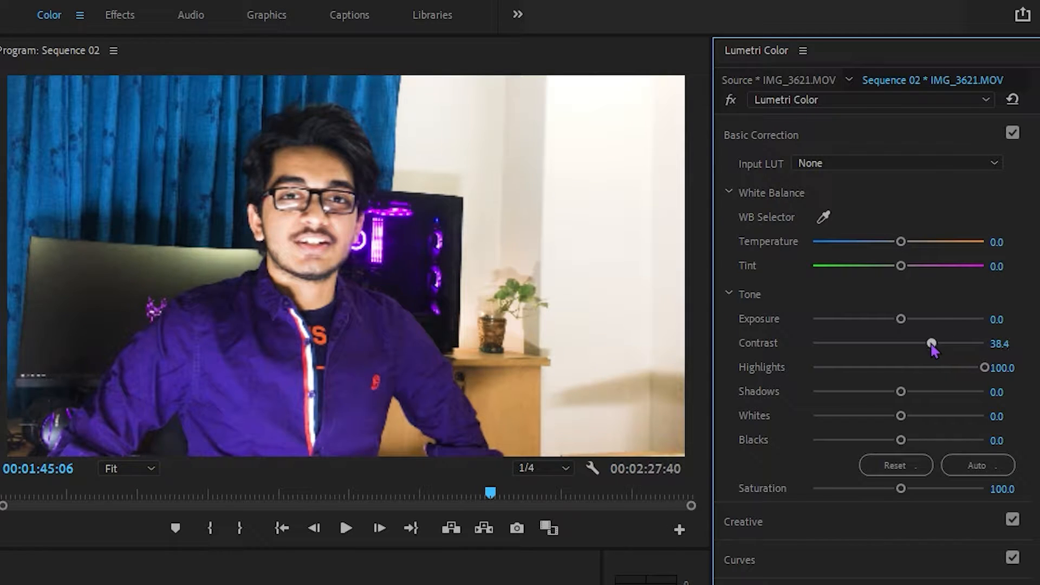
pyautogui.moveTo(902, 397); pyautogui.dragTo(823, 412)
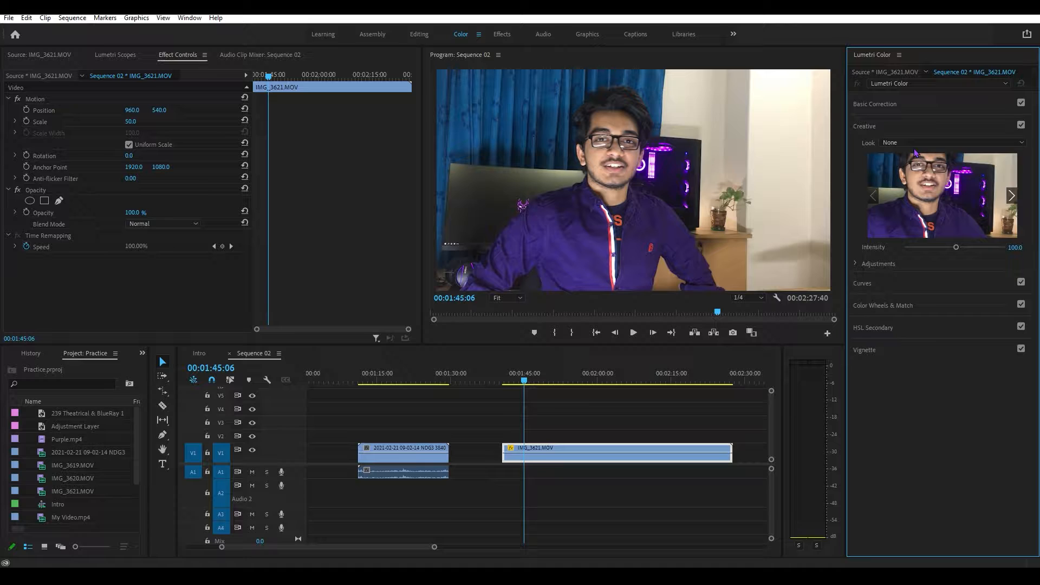
# - Try the SL BLUE INTENSE and SL CLEAN FUJI B SOFT creative looks on the clip
pyautogui.click(914, 145)
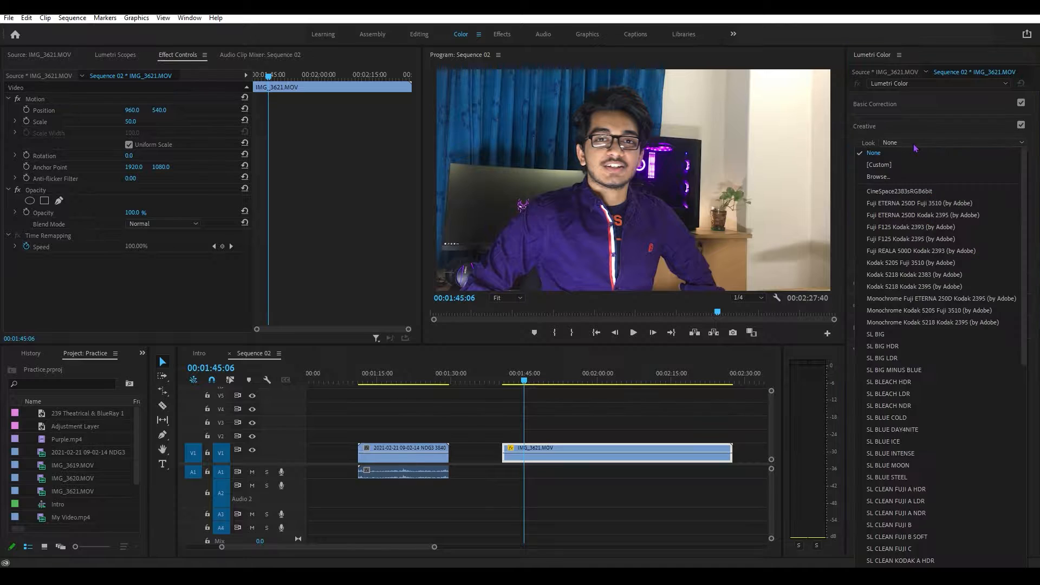
pyautogui.scroll(-7, 948, 314)
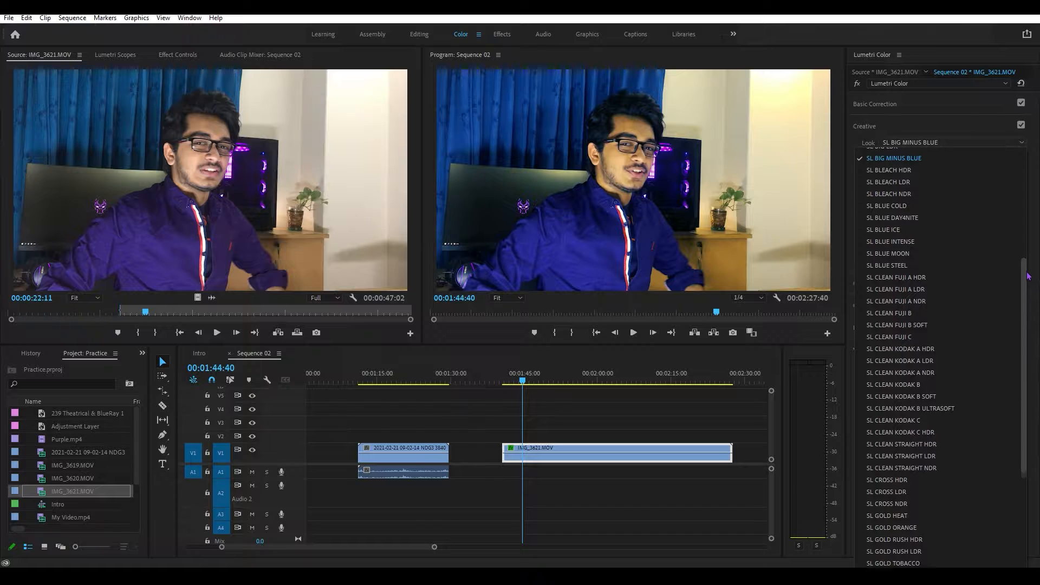
pyautogui.moveTo(1027, 273); pyautogui.dragTo(1025, 228)
pyautogui.click(898, 329)
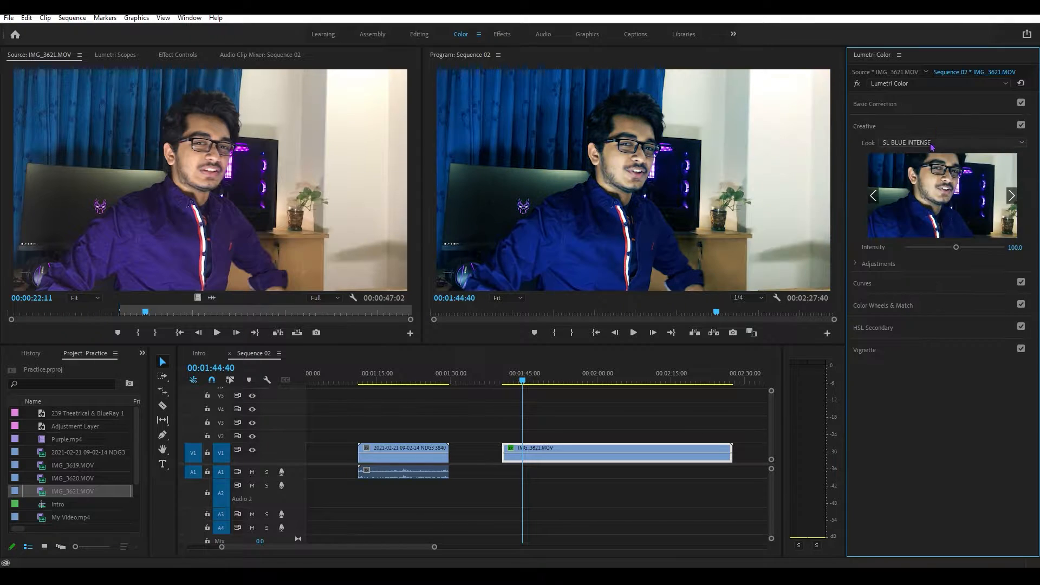
pyautogui.click(931, 144)
pyautogui.click(921, 240)
# - Try further creative looks on the clip, including SL BIG HDR and SL BLUE STEEL
pyautogui.click(921, 143)
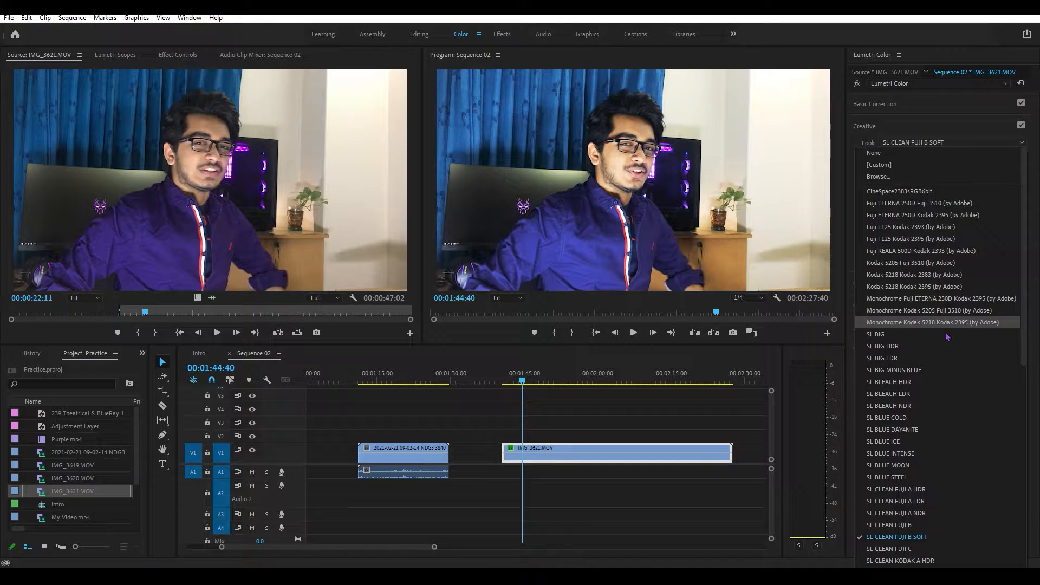
pyautogui.click(904, 349)
pyautogui.click(931, 143)
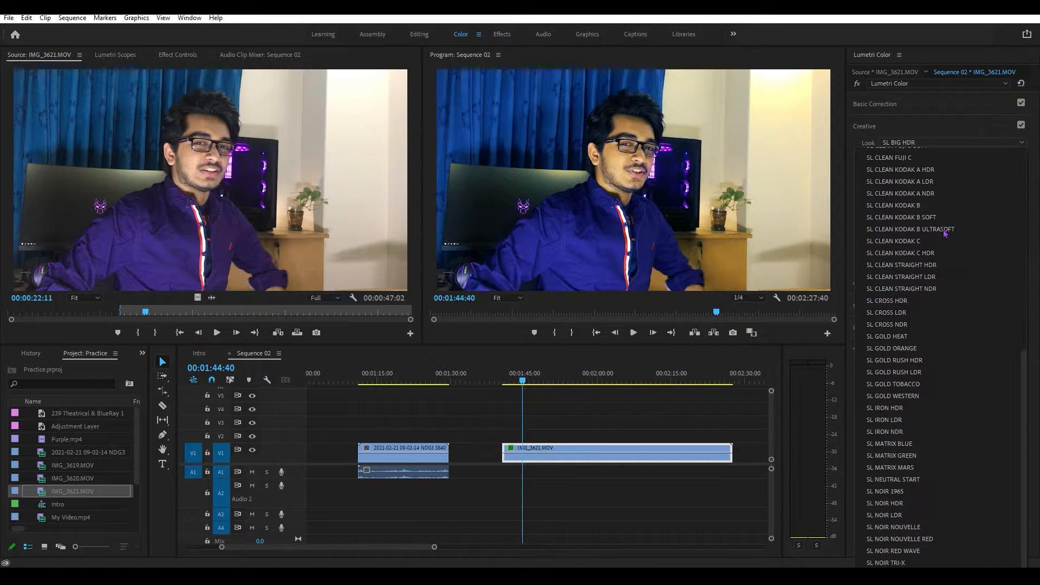
pyautogui.click(897, 409)
pyautogui.click(921, 142)
pyautogui.click(863, 353)
# - Change the clip's creative look to SL GOLD TOBACCO
pyautogui.click(921, 142)
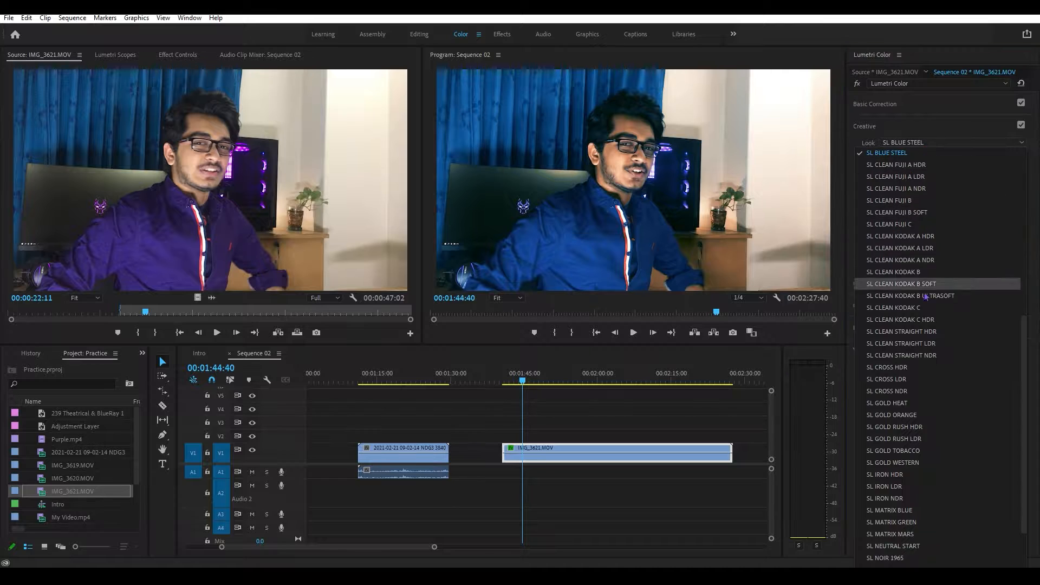
pyautogui.click(915, 307)
pyautogui.click(921, 143)
pyautogui.click(920, 372)
pyautogui.click(932, 142)
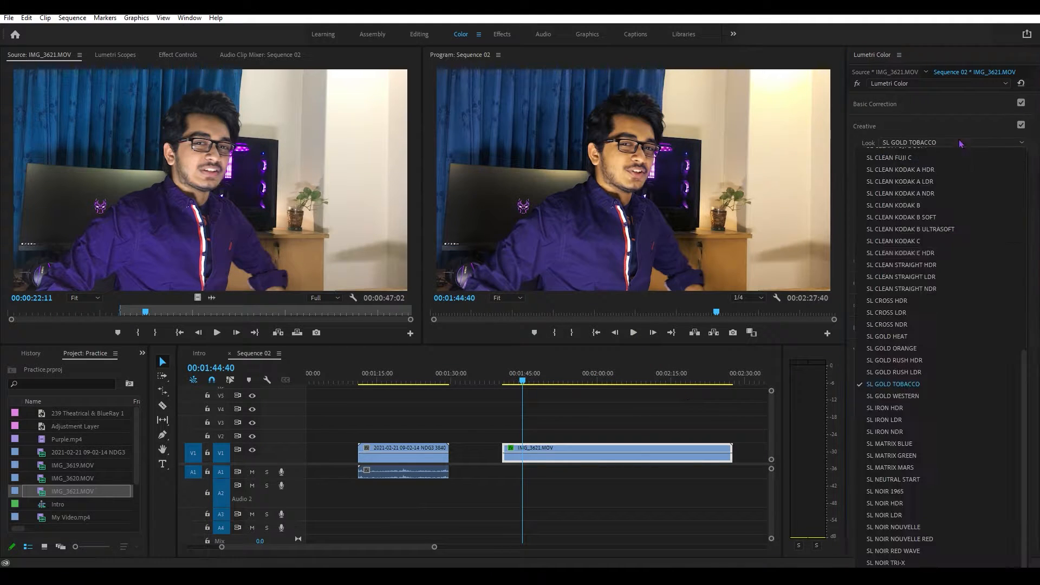
pyautogui.click(945, 127)
pyautogui.click(945, 127)
# - Try a lower Intensity for the SL GOLD TOBACCO look, and undo the change
pyautogui.moveTo(957, 248); pyautogui.dragTo(909, 264)
pyautogui.hotkey('ctrl', 'z')
pyautogui.click(960, 144)
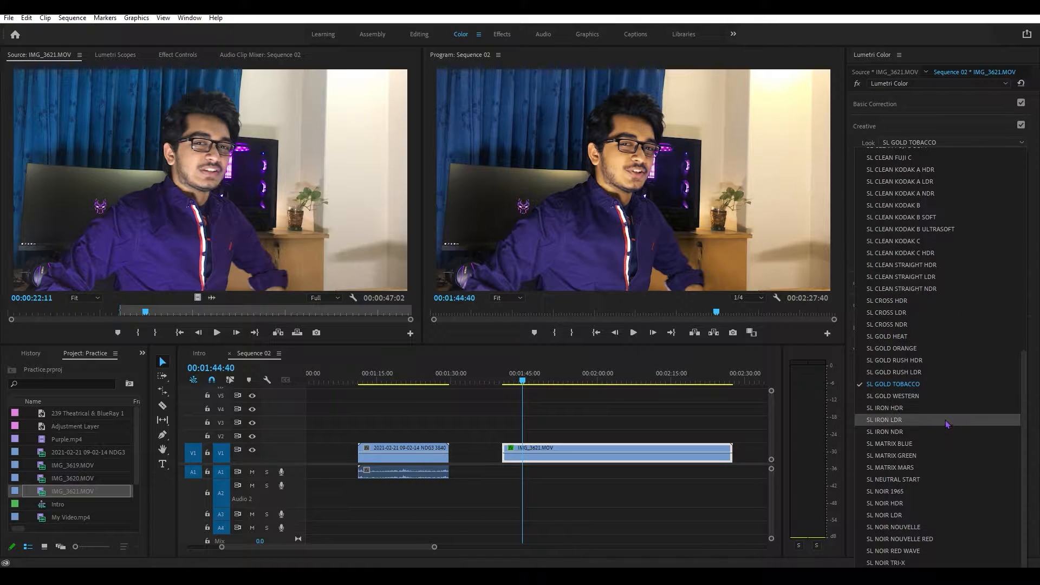
pyautogui.click(949, 127)
pyautogui.click(948, 126)
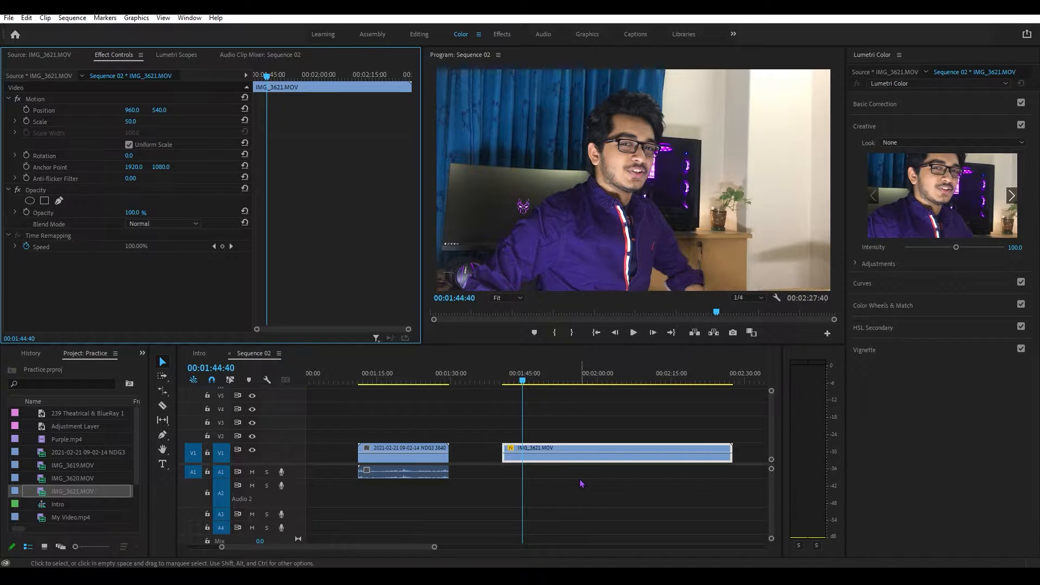
# - Expand the Curves section of Lumetri Color and show its RGB Curves
pyautogui.click(867, 284)
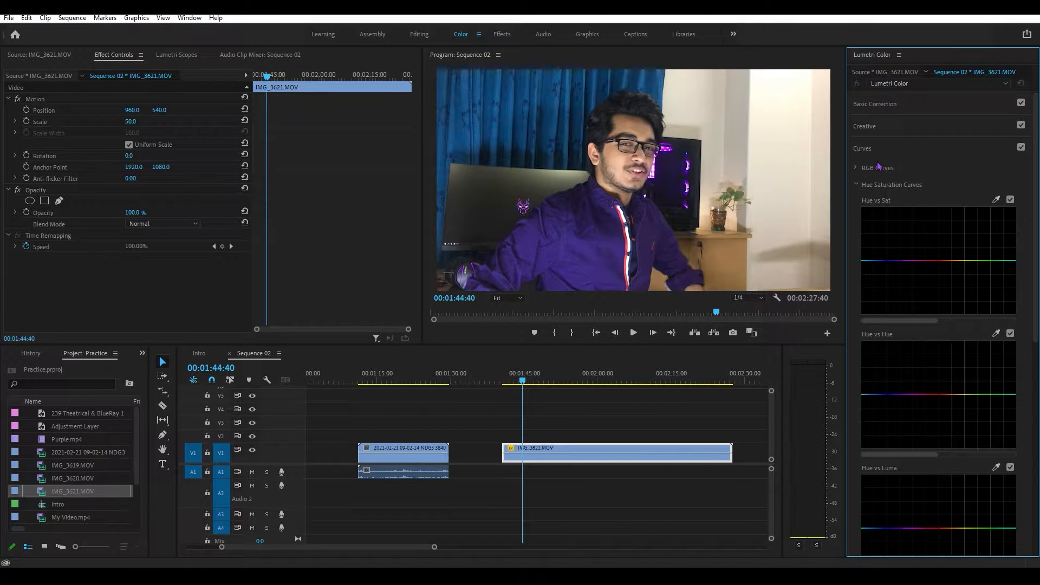
pyautogui.click(878, 168)
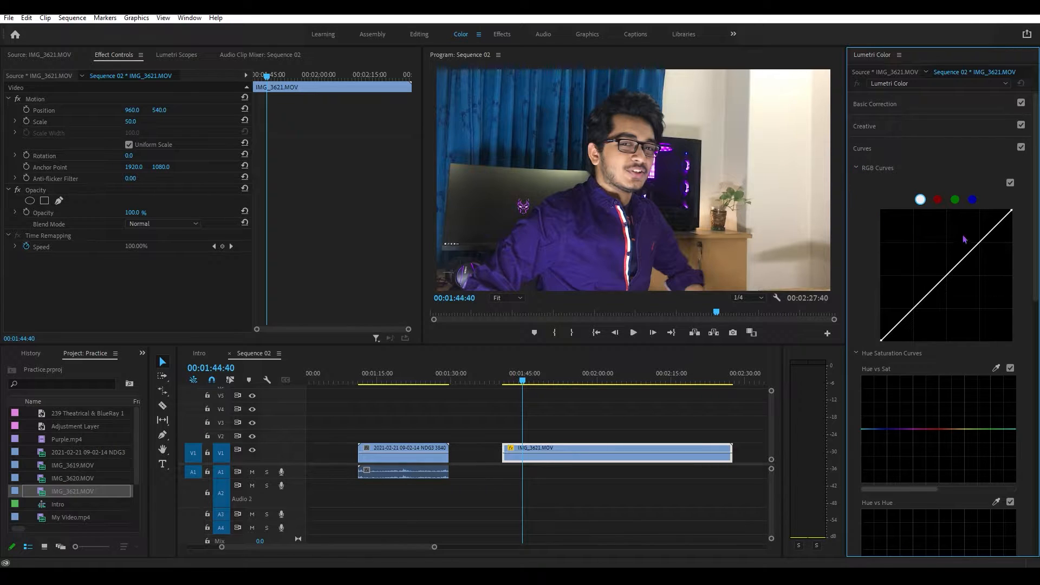
# - Try a gentle S-curve on the white RGB curve with raised highlights and lowered shadows, and undo the adjustments
pyautogui.moveTo(983, 245); pyautogui.dragTo(972, 226)
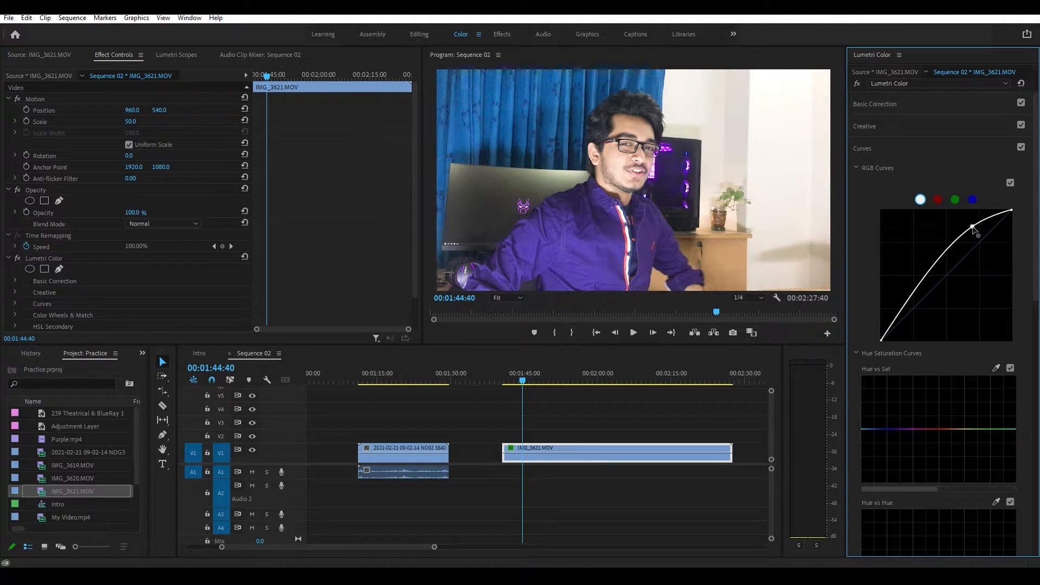
pyautogui.moveTo(902, 309)
pyautogui.mouseDown()
pyautogui.moveTo(916, 331)
pyautogui.moveTo(912, 319)
pyautogui.mouseUp()
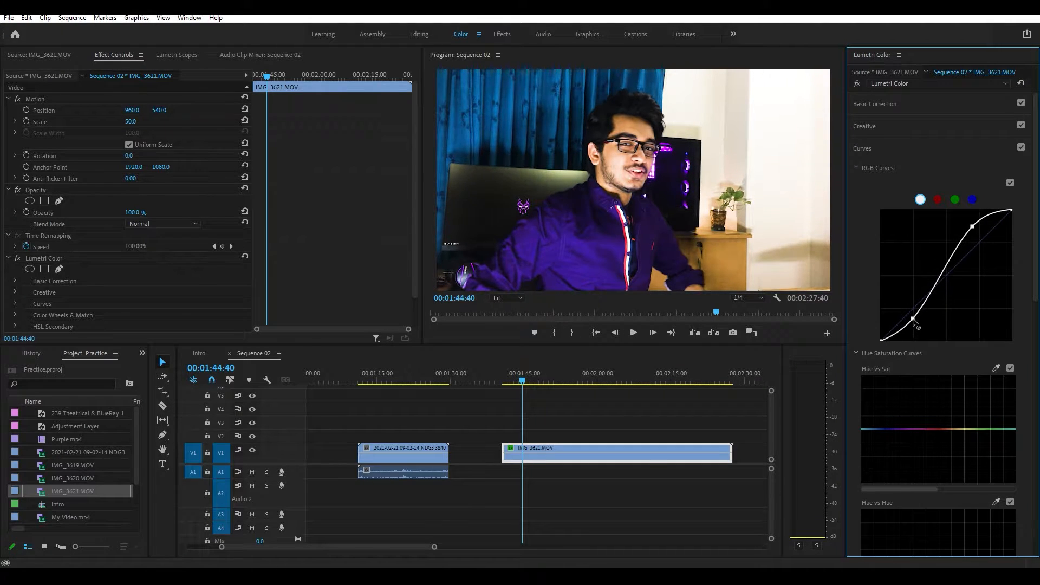
pyautogui.moveTo(973, 226); pyautogui.dragTo(979, 238)
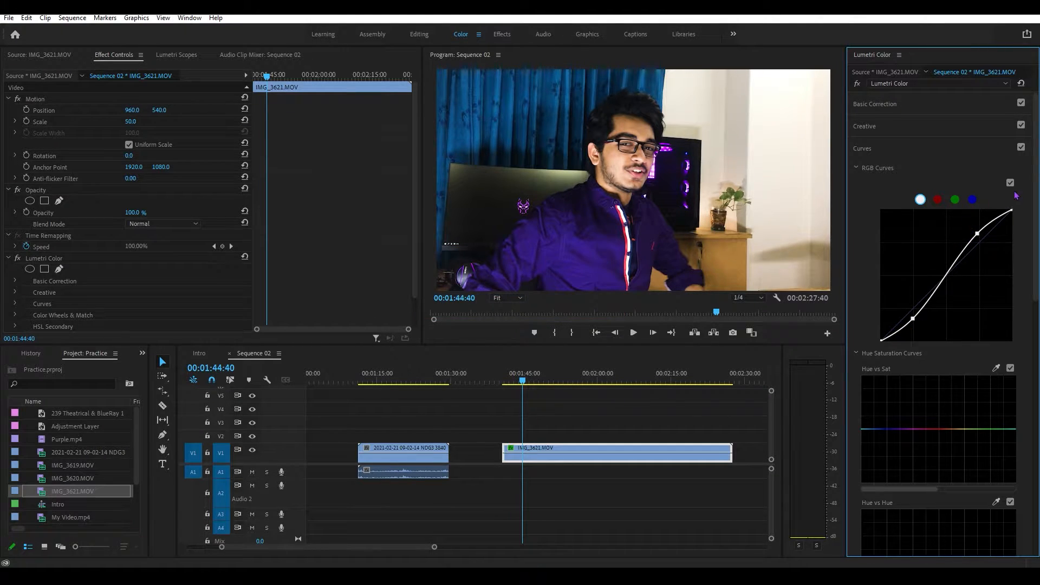
pyautogui.hotkey('ctrl', 'z')
pyautogui.hotkey('ctrl', 'z')
pyautogui.hotkey('ctrl', 'z')
# - Try adjustments on the red, green and blue RGB curves, raising the red highlights and lowering the blue shadows
pyautogui.click(938, 199)
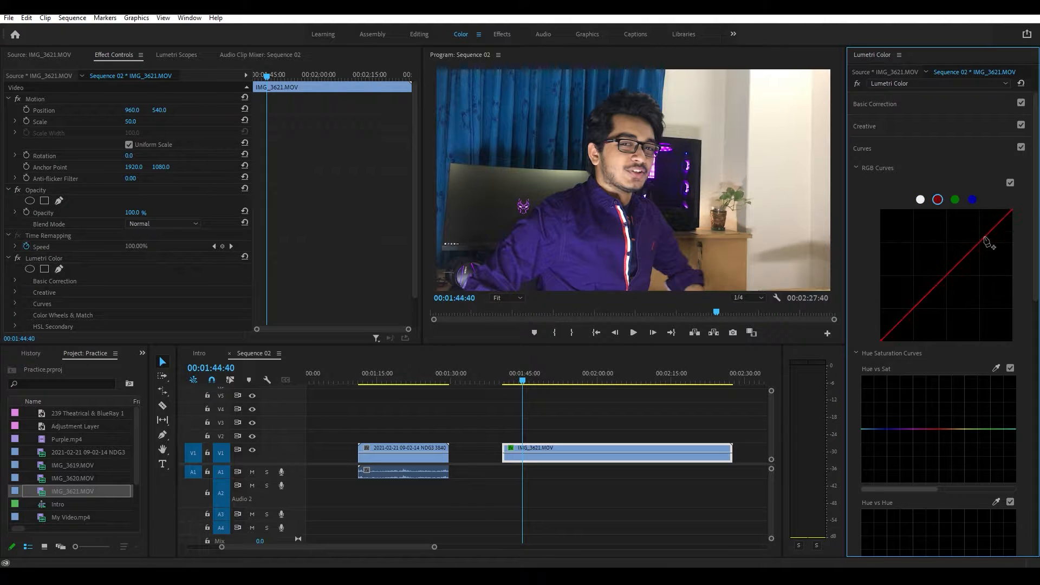
pyautogui.moveTo(985, 237)
pyautogui.mouseDown()
pyautogui.moveTo(967, 222)
pyautogui.moveTo(1015, 259)
pyautogui.moveTo(969, 219)
pyautogui.moveTo(1003, 252)
pyautogui.moveTo(1011, 303)
pyautogui.moveTo(1002, 234)
pyautogui.moveTo(990, 223)
pyautogui.mouseUp()
pyautogui.hotkey('ctrl', 'z')
pyautogui.click(955, 199)
pyautogui.doubleClick(1003, 234)
pyautogui.click(973, 200)
pyautogui.moveTo(919, 296); pyautogui.dragTo(923, 305)
# - Delete the Lumetri Color effect from the IMG_3621.MOV clip and show the Hue Saturation Curves
pyautogui.click(44, 258)
pyautogui.press('Delete')
pyautogui.scroll(-11, 945, 312)
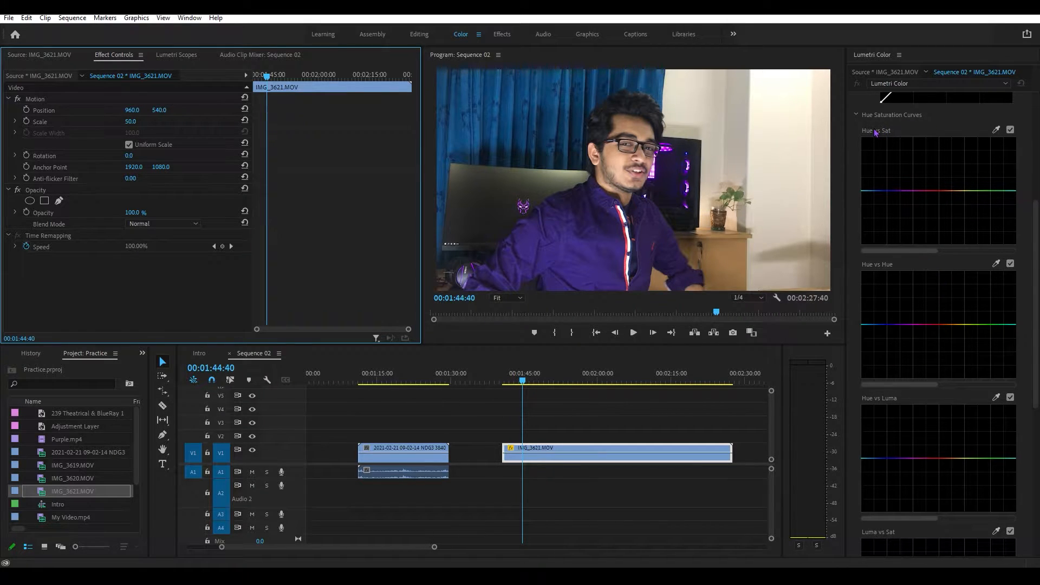
pyautogui.click(996, 130)
pyautogui.click(617, 258)
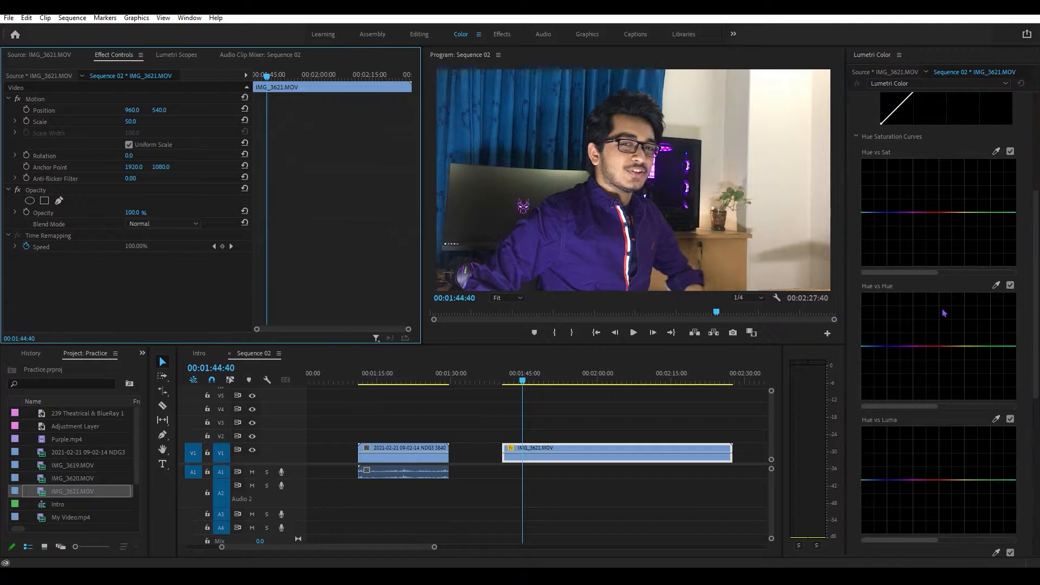
pyautogui.scroll(-1, 944, 312)
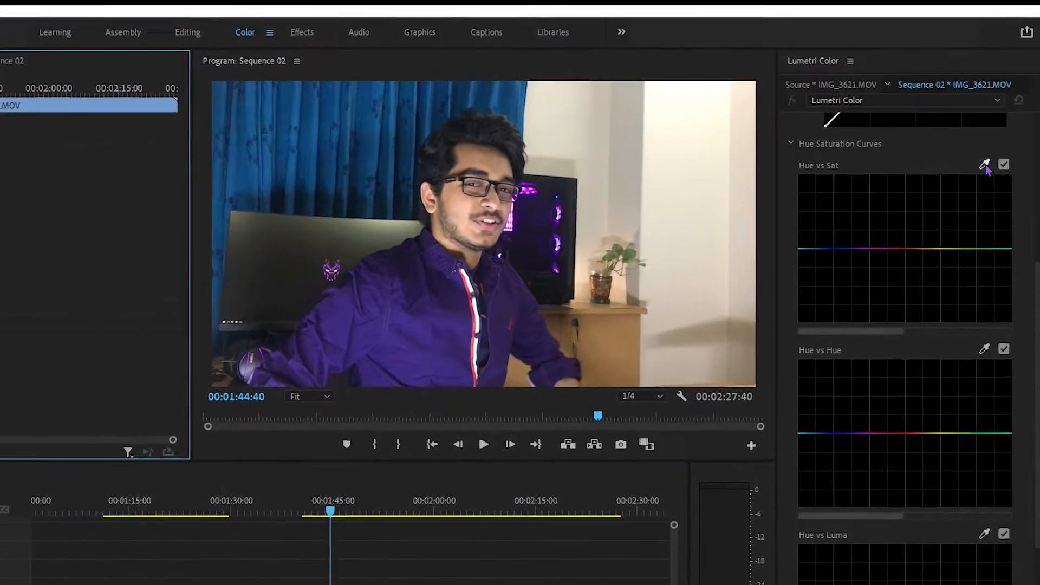
# - Sample the purple shirt for Hue vs Sat, strongly lower its saturation, and show the original source clip for comparison
pyautogui.click(985, 165)
pyautogui.click(395, 314)
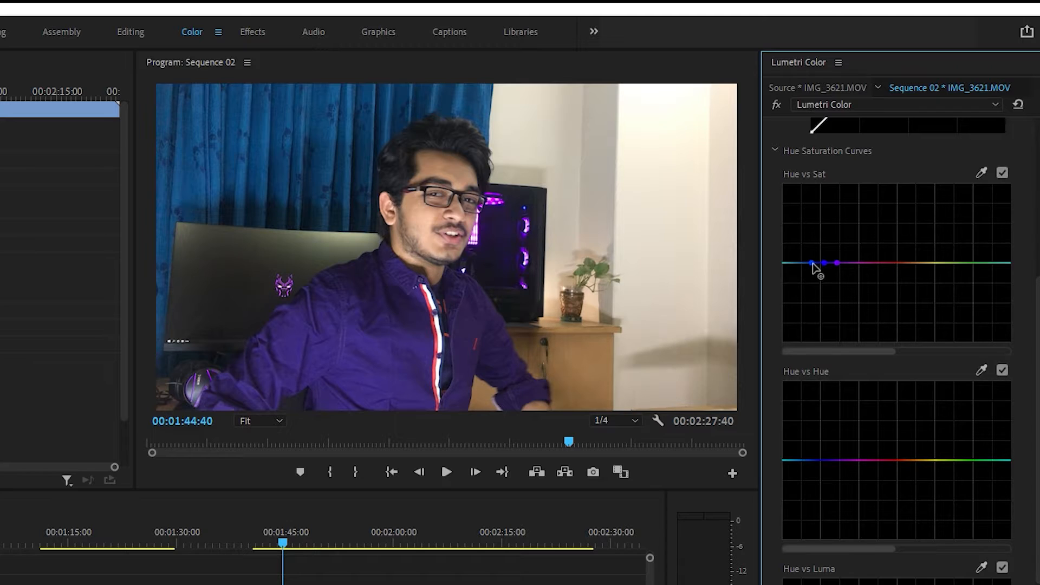
pyautogui.moveTo(812, 264); pyautogui.dragTo(828, 331)
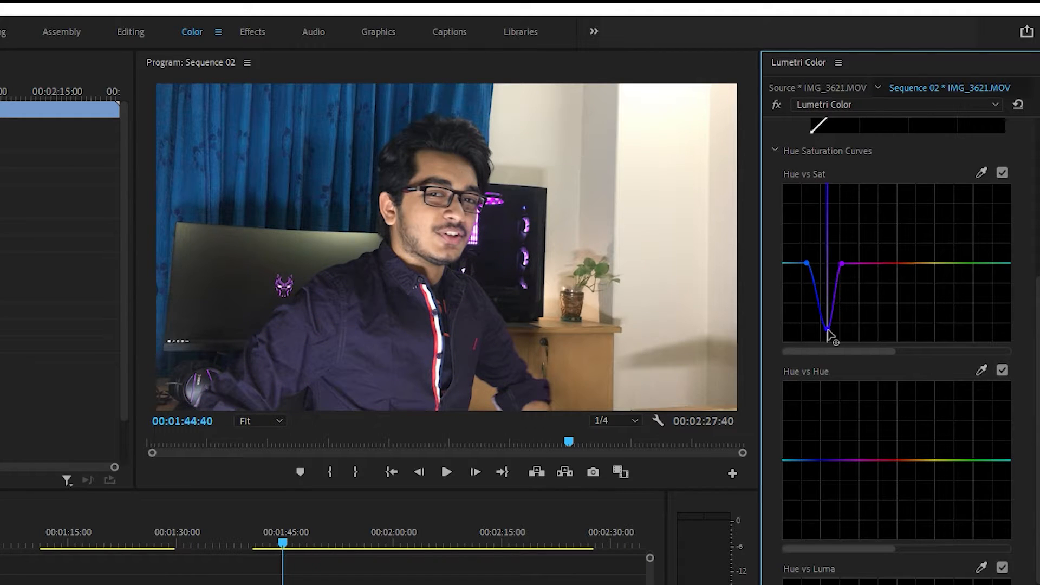
pyautogui.click(5, 63)
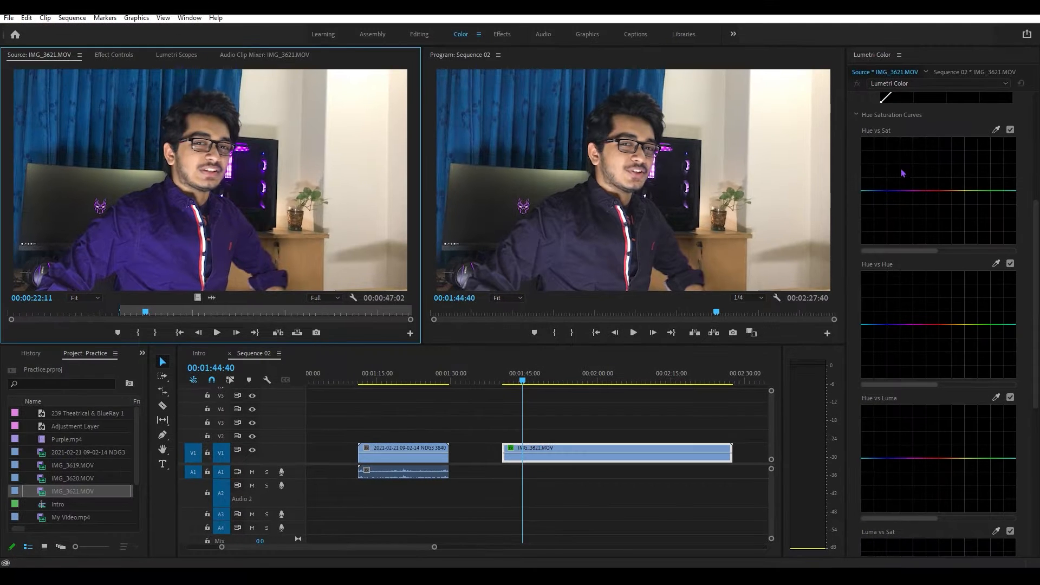
pyautogui.click(592, 452)
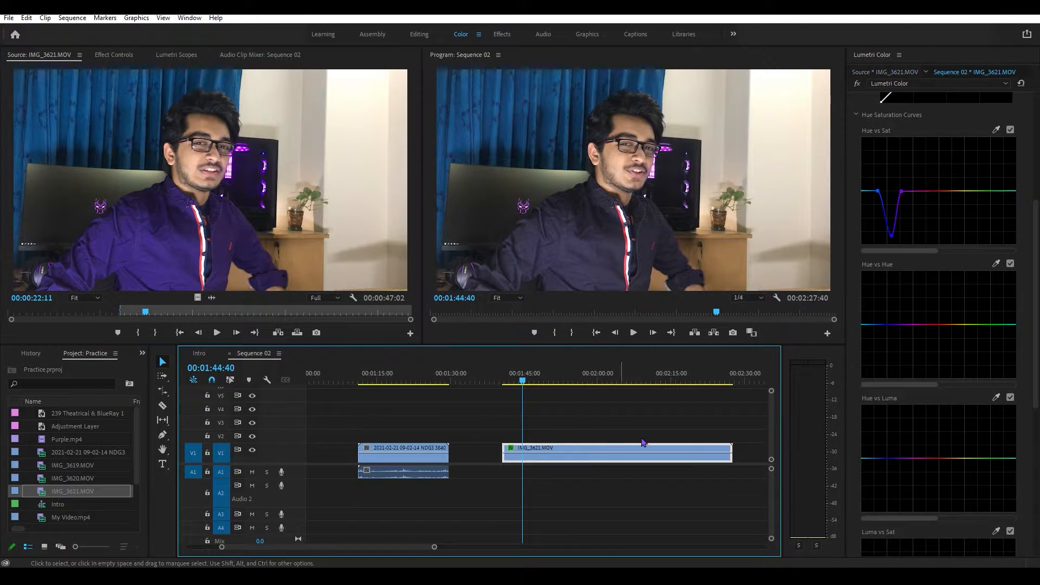
# - Try returning the shirt's saturation point to neutral, and undo the Hue vs Sat adjustments
pyautogui.click(892, 235)
pyautogui.moveTo(892, 235); pyautogui.dragTo(893, 191)
pyautogui.hotkey('ctrl', 'z')
pyautogui.hotkey('ctrl', 'z')
pyautogui.hotkey('ctrl', 'z')
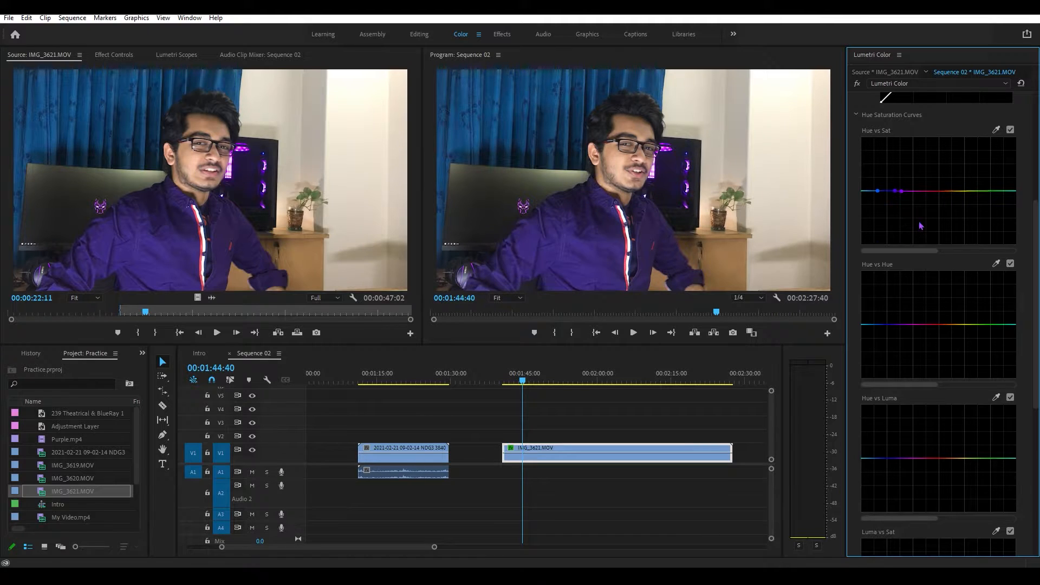
pyautogui.hotkey('ctrl', 'z')
pyautogui.hotkey('ctrl', 'z')
# - Sample the face for Hue vs Sat, try a higher saturation for the skin hue, and undo it
pyautogui.click(996, 129)
pyautogui.click(622, 167)
pyautogui.moveTo(946, 192); pyautogui.dragTo(952, 153)
pyautogui.hotkey('ctrl', 'z')
# - Sample the shirt's red stripe for Hue vs Sat, try raising its saturation, and remove the curve's control points
pyautogui.click(996, 129)
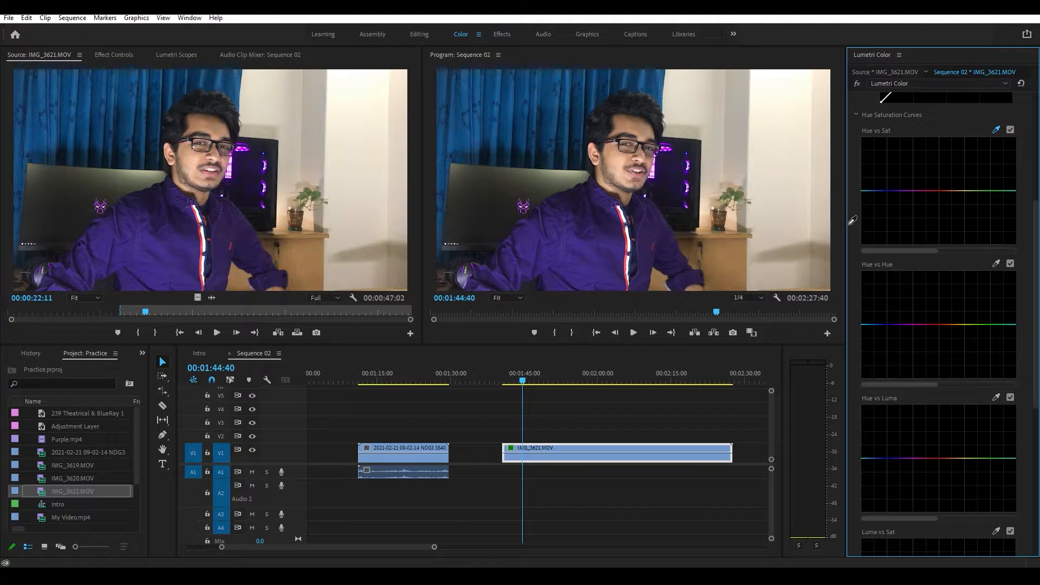
pyautogui.click(630, 271)
pyautogui.moveTo(936, 191); pyautogui.dragTo(941, 158)
pyautogui.keyDown('ctrl'); pyautogui.click(939, 155); pyautogui.keyUp('ctrl')
pyautogui.keyDown('ctrl'); pyautogui.click(929, 191); pyautogui.keyUp('ctrl')
pyautogui.keyDown('ctrl'); pyautogui.click(945, 191); pyautogui.keyUp('ctrl')
# - Sample the purple shirt for Hue vs Hue and shift its hue toward magenta by lowering the middle point
pyautogui.scroll(-2, 1036, 228)
pyautogui.scroll(-1, 1035, 249)
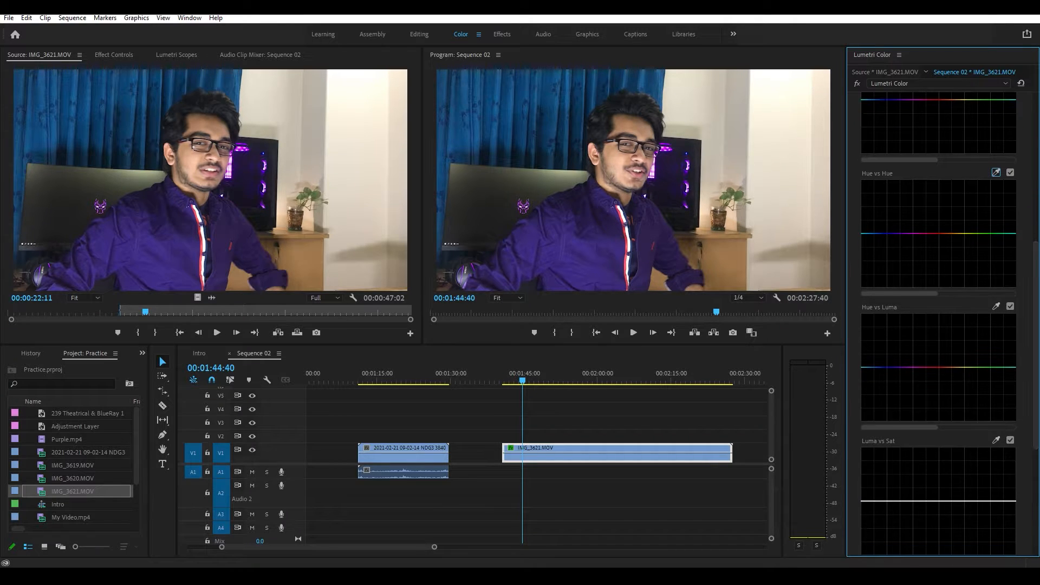
pyautogui.click(996, 173)
pyautogui.click(566, 266)
pyautogui.moveTo(890, 233); pyautogui.dragTo(894, 259)
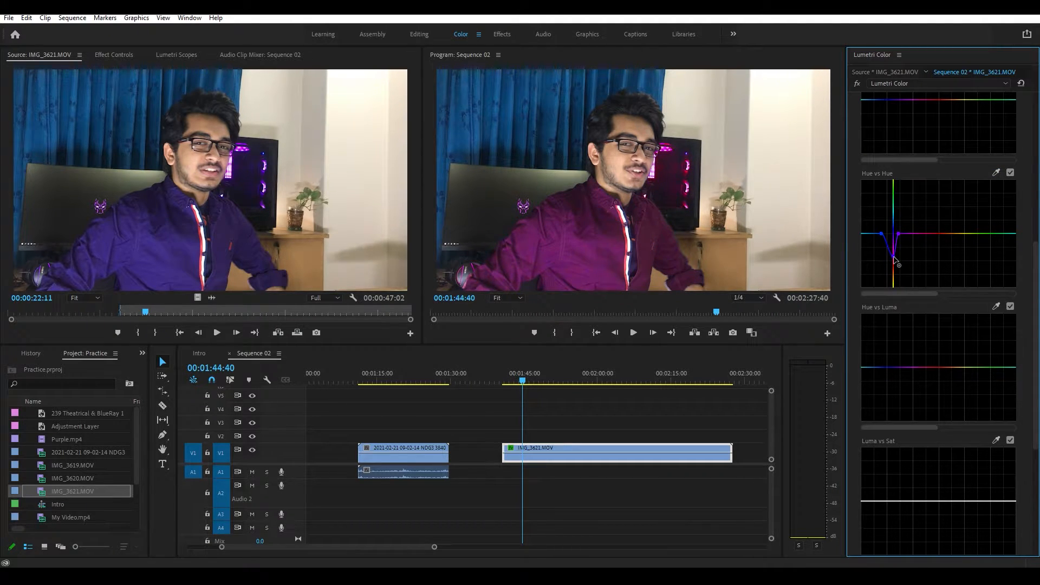
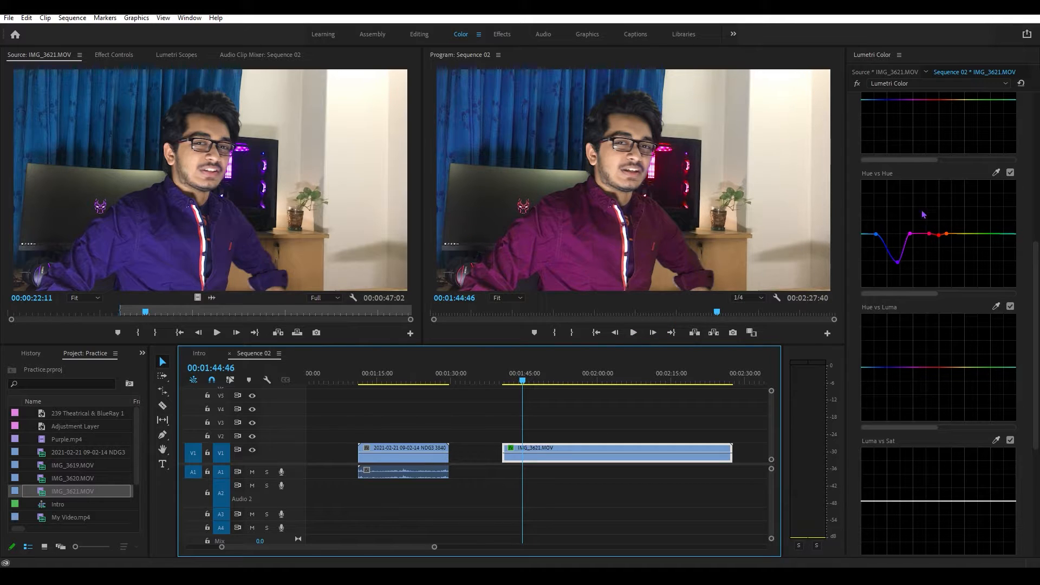
# - Discard the hue changes by deleting the Lumetri Color effect from the IMG_3621.MOV clip
pyautogui.click(114, 55)
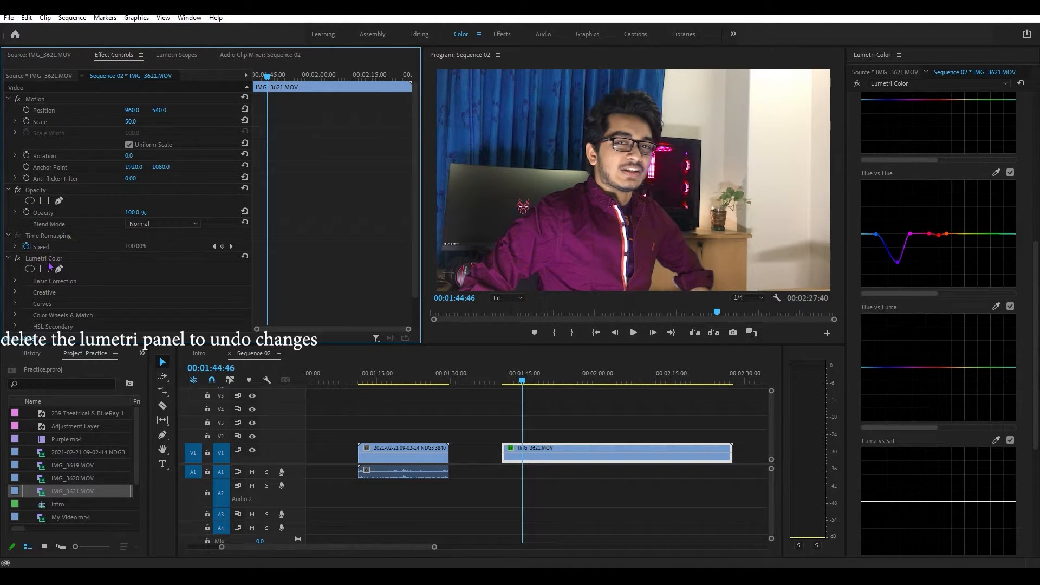
pyautogui.click(50, 260)
pyautogui.press('Delete')
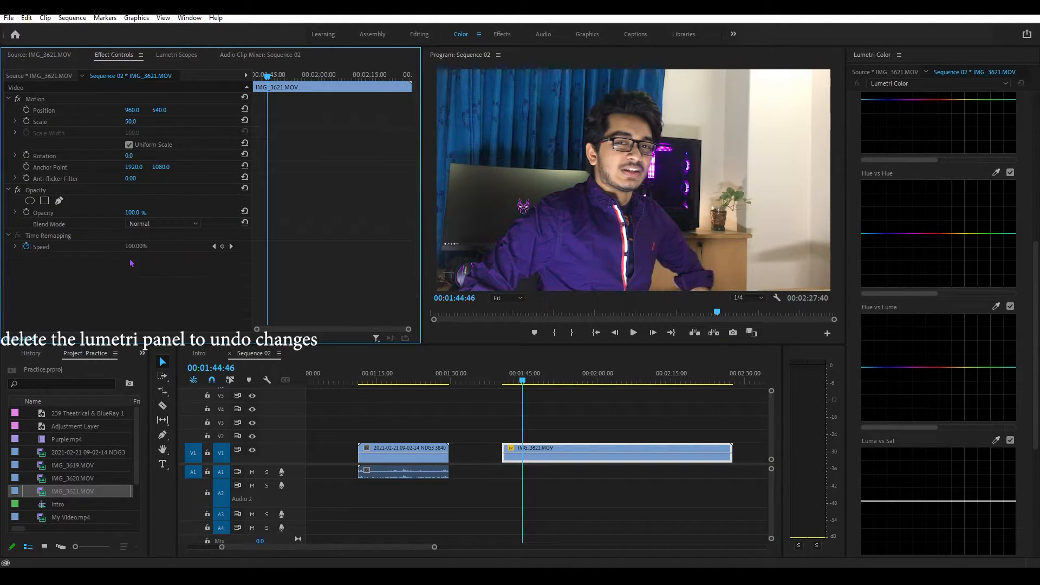
# - Sample the purple shirt in the sequence clip for Hue vs Luma and darken it by lowering the middle point
pyautogui.scroll(-4, 939, 271)
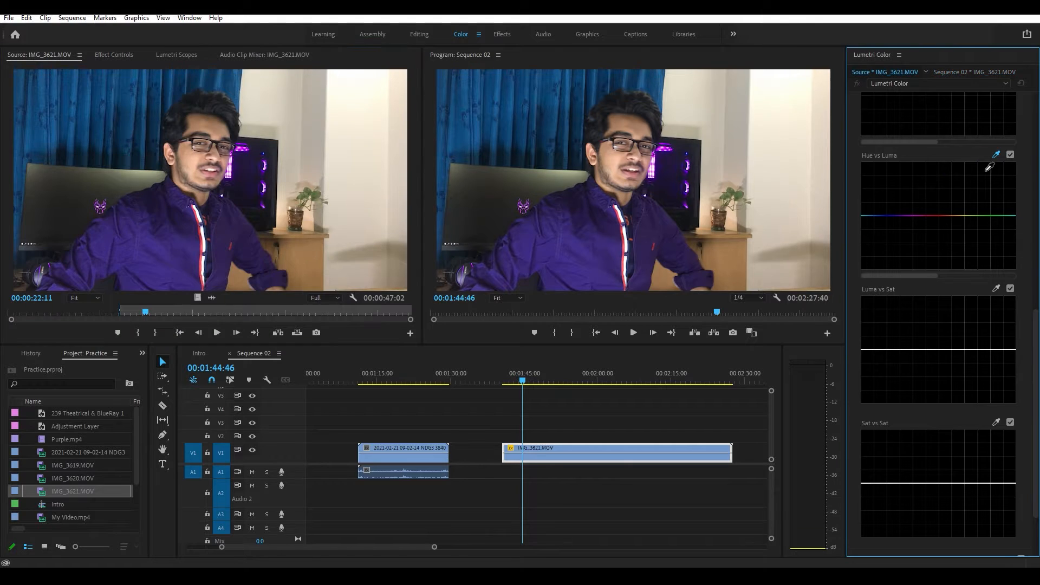
pyautogui.click(605, 251)
pyautogui.moveTo(887, 216); pyautogui.dragTo(901, 247)
pyautogui.hotkey('ctrl', 'z')
pyautogui.click(595, 448)
pyautogui.click(996, 155)
pyautogui.click(602, 254)
# - Compare the original and the darkened shirt at 00:00:23:18 in the source and 00:01:45:33 in the sequence
pyautogui.moveTo(523, 381)
pyautogui.mouseDown()
pyautogui.moveTo(545, 381)
pyautogui.moveTo(522, 381)
pyautogui.mouseUp()
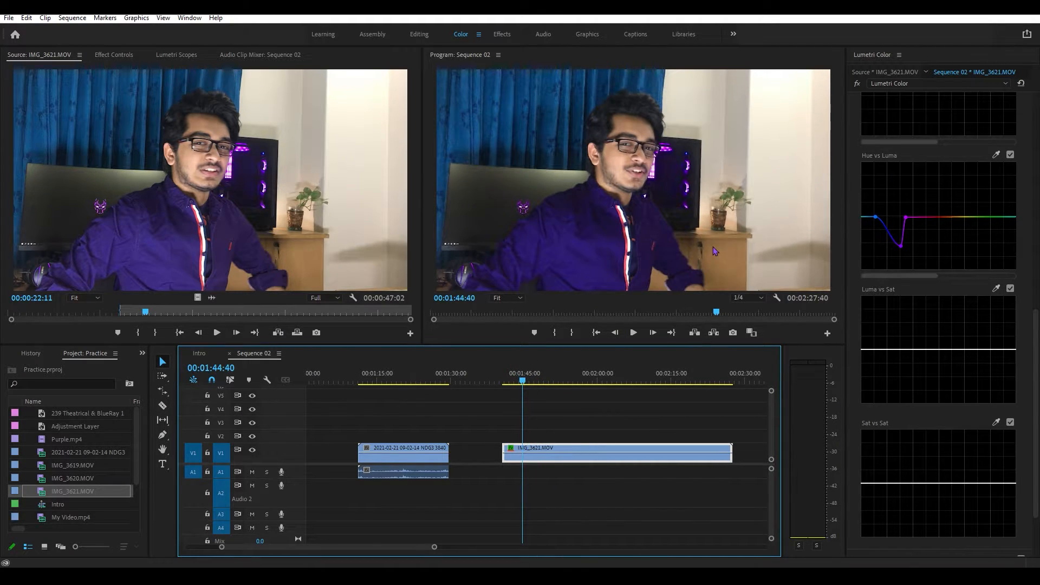
pyautogui.click(153, 312)
pyautogui.click(527, 381)
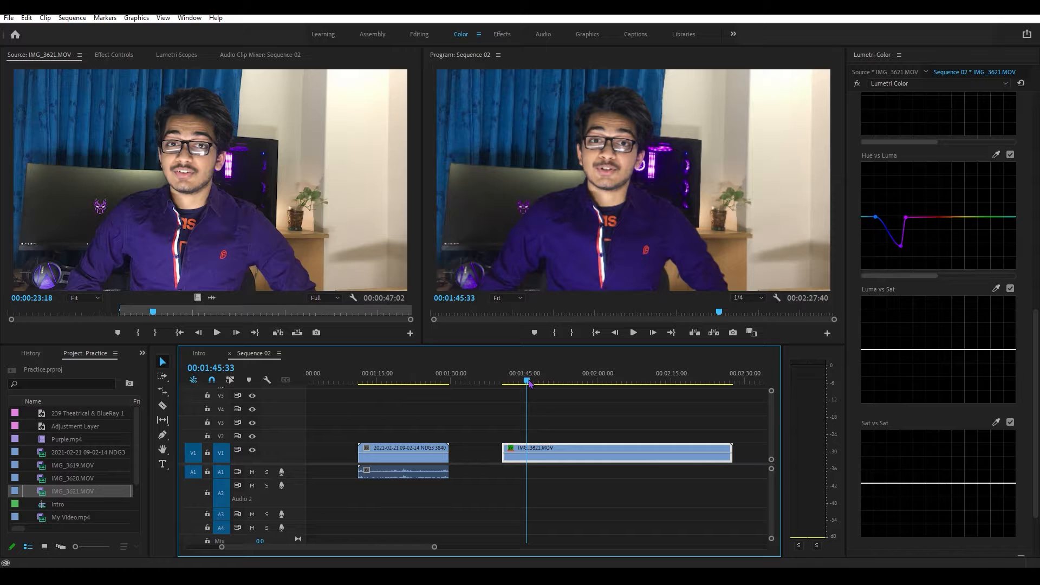
# - Reset the purple point on Hue vs Luma and try lowering the luma of a red-orange hue
pyautogui.click(901, 247)
pyautogui.doubleClick(903, 247)
pyautogui.moveTo(941, 217); pyautogui.dragTo(941, 292)
# - Try lowering the saturation of the darker tones on the Luma vs Sat curve, and undo the change
pyautogui.scroll(-2, 948, 284)
pyautogui.scroll(-1, 949, 281)
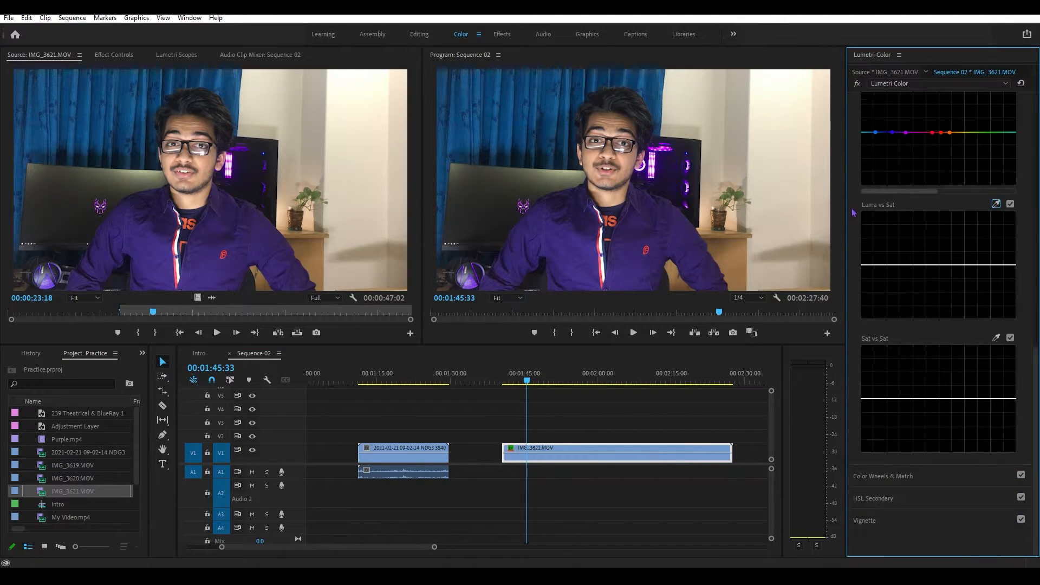
pyautogui.moveTo(892, 265); pyautogui.dragTo(900, 321)
pyautogui.hotkey('ctrl', 'z')
pyautogui.scroll(7, 922, 363)
pyautogui.moveTo(434, 547); pyautogui.dragTo(392, 547)
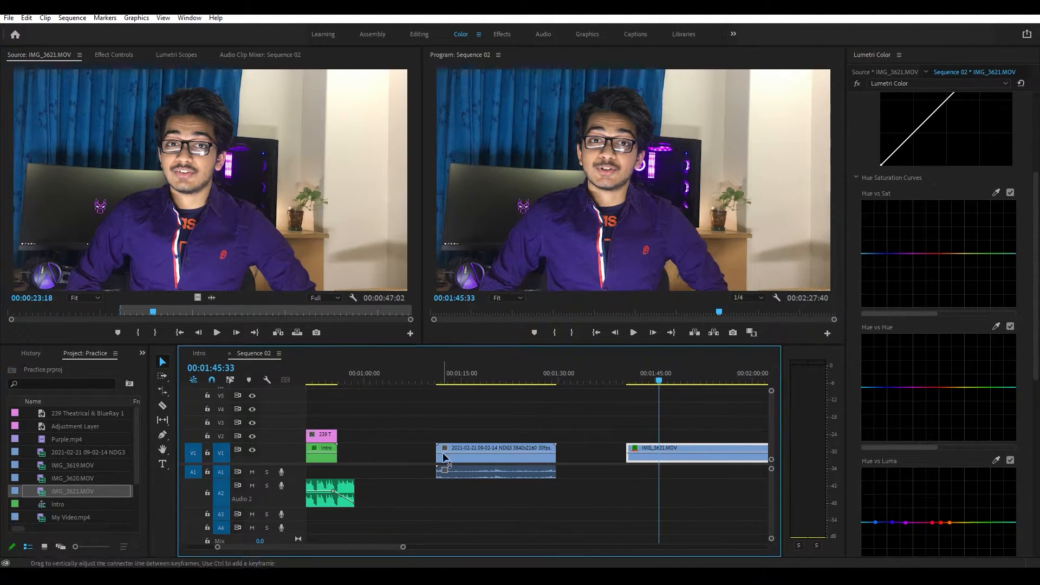
pyautogui.moveTo(469, 373)
pyautogui.mouseDown()
pyautogui.moveTo(449, 381)
pyautogui.moveTo(470, 381)
pyautogui.mouseUp()
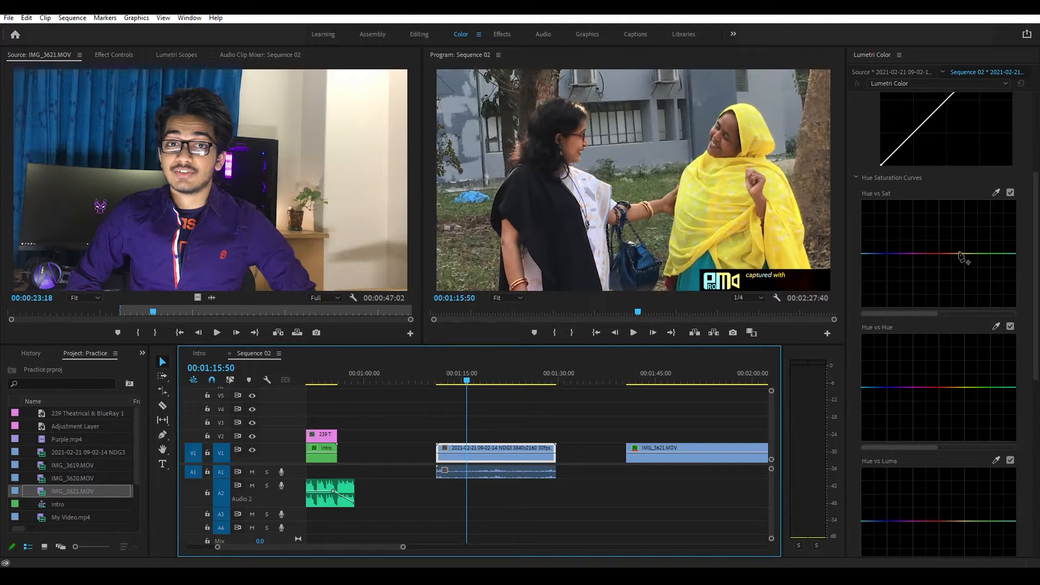
# - Sample the yellow dress for Hue vs Sat and slightly lower its saturation
pyautogui.scroll(1, 960, 223)
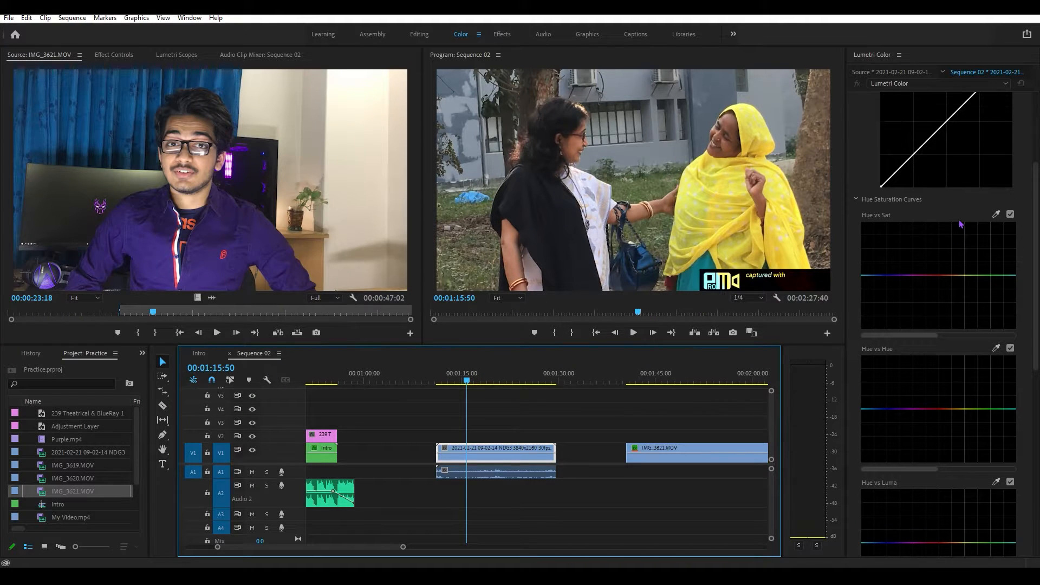
pyautogui.scroll(1, 960, 224)
pyautogui.scroll(1, 982, 229)
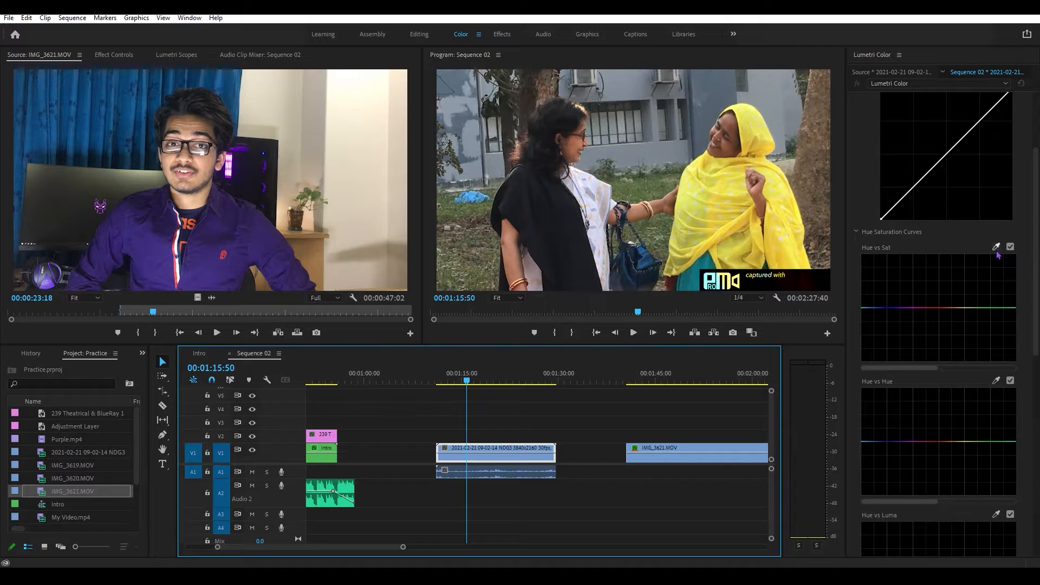
pyautogui.click(996, 246)
pyautogui.click(725, 193)
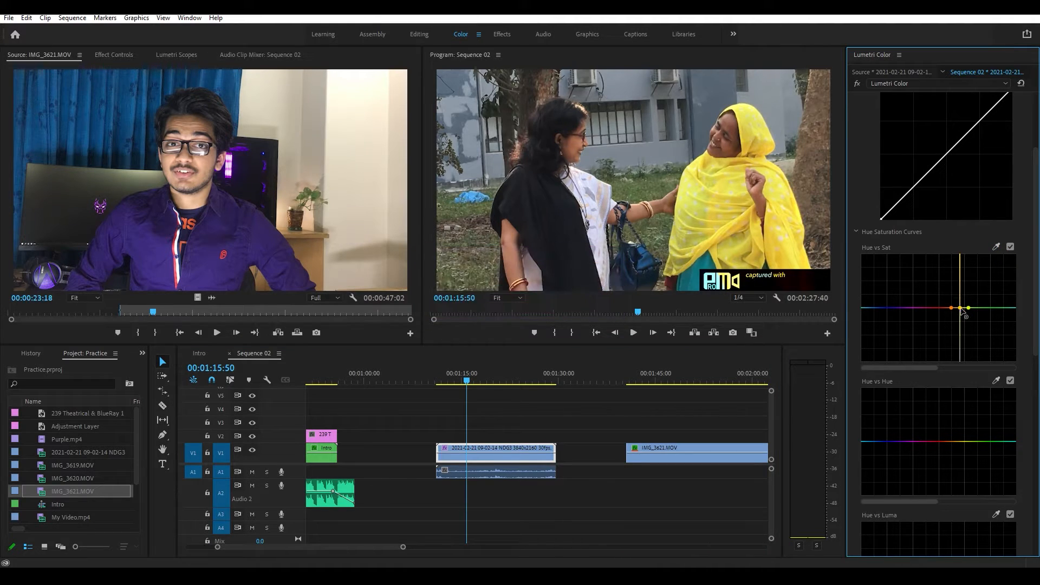
pyautogui.moveTo(961, 309); pyautogui.dragTo(962, 310)
pyautogui.scroll(-2, 74, 514)
pyautogui.scroll(2, 69, 469)
# - Open the original NDG3 clip in the Source monitor at 00:00:04:17 for comparison, and reselect the sequence clip
pyautogui.doubleClick(70, 453)
pyautogui.moveTo(13, 312); pyautogui.dragTo(107, 314)
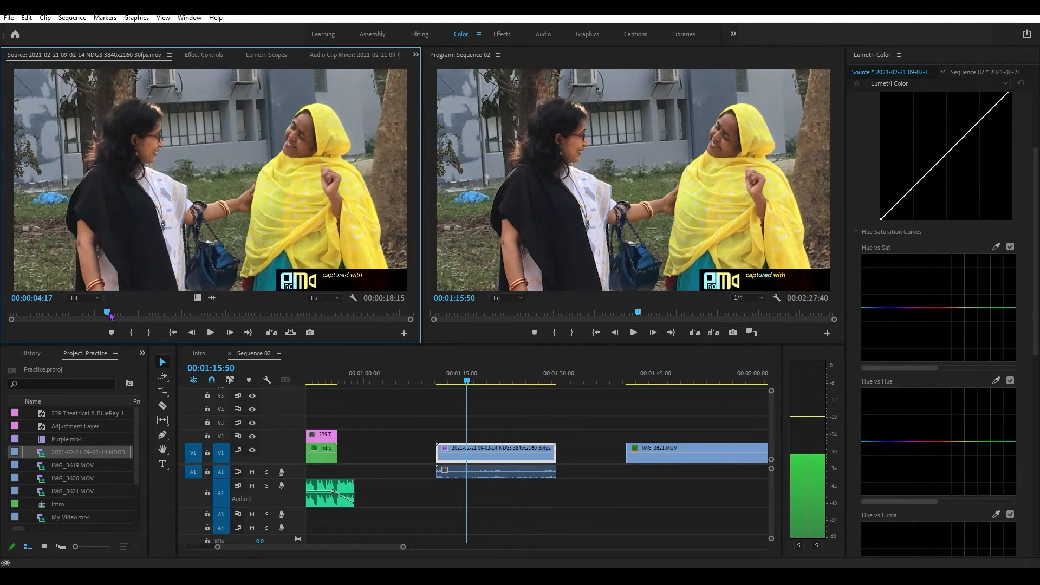
pyautogui.click(515, 458)
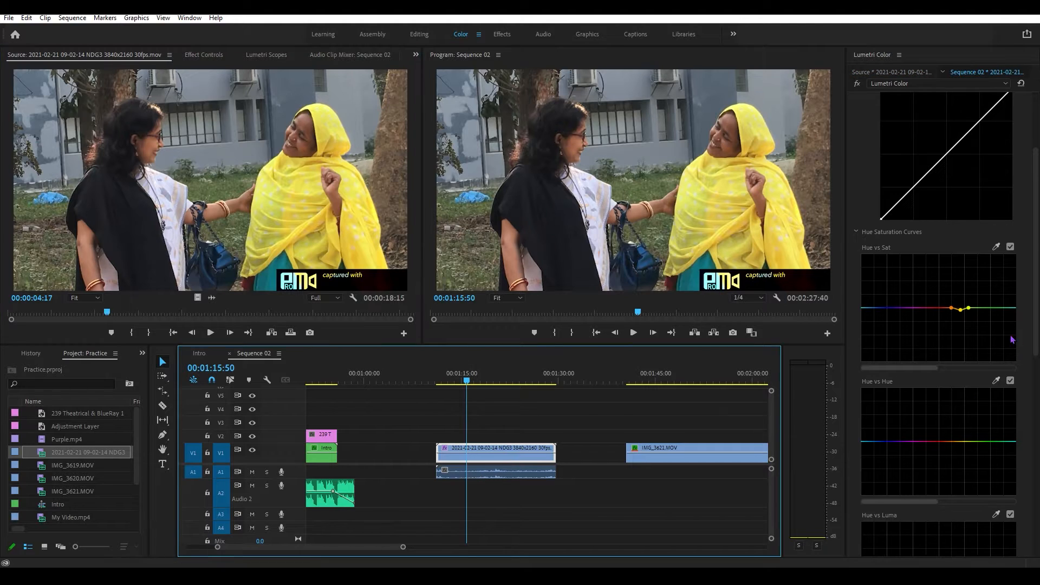
# - Try a higher yellow saturation on Hue vs Sat, and raise the yellow point slightly on Hue vs Hue
pyautogui.click(961, 310)
pyautogui.moveTo(961, 310)
pyautogui.mouseDown()
pyautogui.moveTo(963, 345)
pyautogui.moveTo(961, 293)
pyautogui.mouseUp()
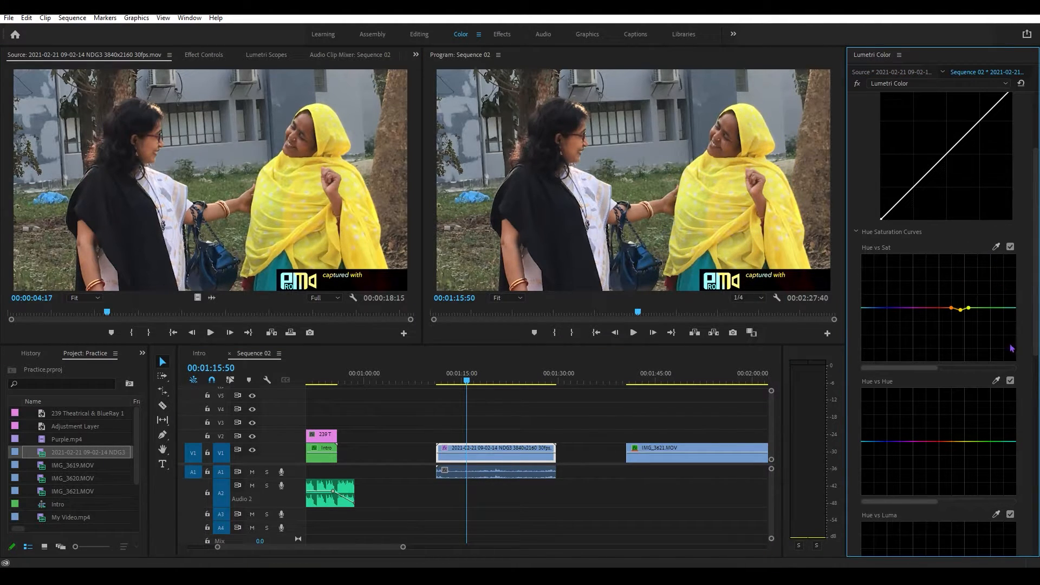
pyautogui.scroll(-2, 1011, 348)
pyautogui.moveTo(964, 387)
pyautogui.mouseDown()
pyautogui.moveTo(971, 349)
pyautogui.moveTo(977, 387)
pyautogui.moveTo(957, 387)
pyautogui.moveTo(980, 388)
pyautogui.moveTo(955, 387)
pyautogui.moveTo(965, 374)
pyautogui.moveTo(965, 385)
pyautogui.mouseUp()
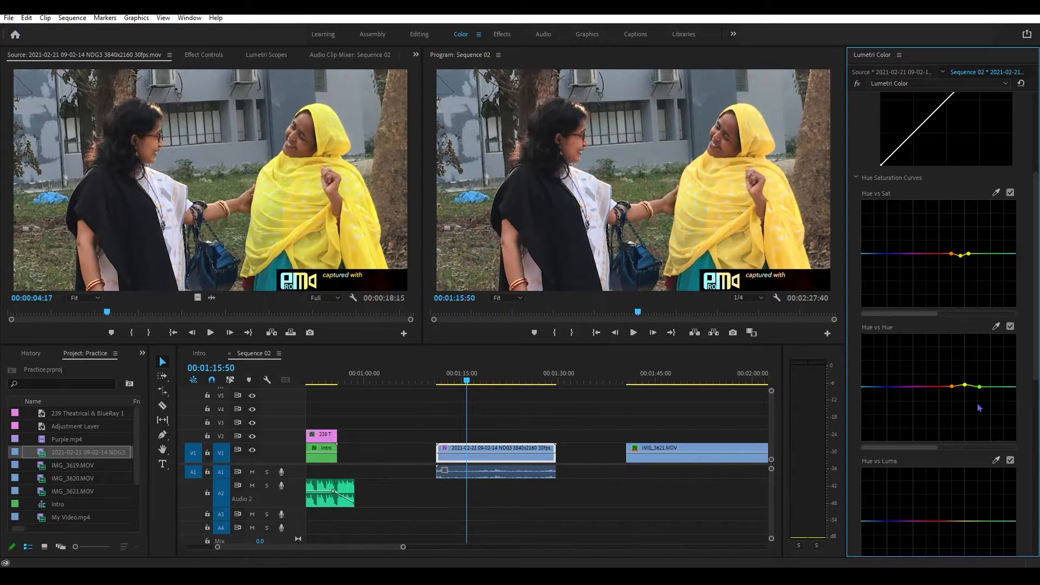
# - Try slightly raising a sampled cyan-blue hue on Hue vs Luma, and slightly lower the blue point on Hue vs Hue
pyautogui.scroll(-4, 947, 448)
pyautogui.click(995, 319)
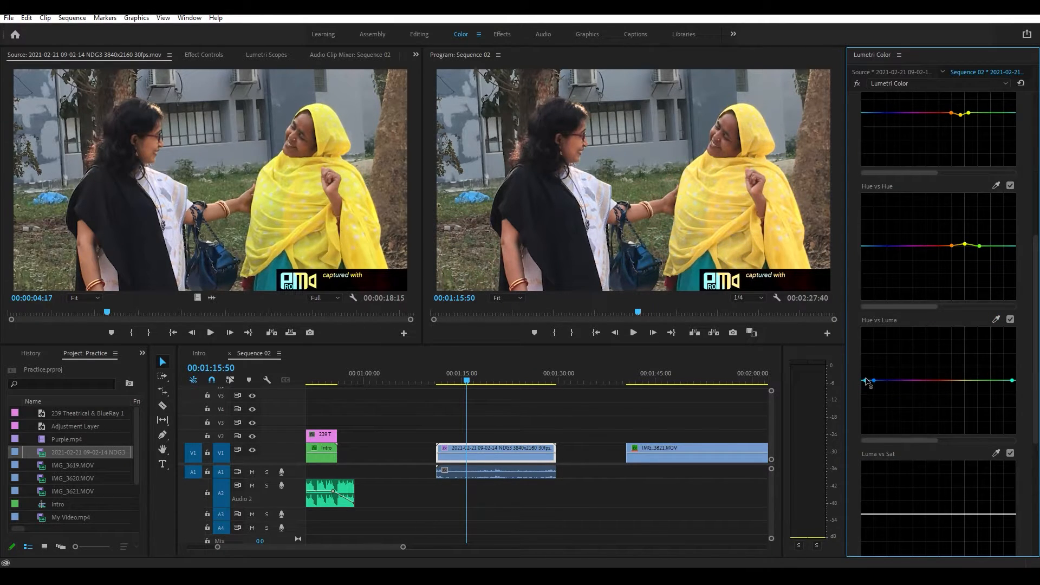
pyautogui.moveTo(866, 381)
pyautogui.mouseDown()
pyautogui.moveTo(867, 396)
pyautogui.moveTo(868, 362)
pyautogui.moveTo(867, 377)
pyautogui.mouseUp()
pyautogui.moveTo(875, 246)
pyautogui.mouseDown()
pyautogui.moveTo(873, 195)
pyautogui.moveTo(876, 290)
pyautogui.moveTo(876, 250)
pyautogui.mouseUp()
# - Sample the green grass near 00:01:24:02 for Hue vs Hue, pull its point far down, and widen the affected range
pyautogui.moveTo(471, 381); pyautogui.dragTo(522, 381)
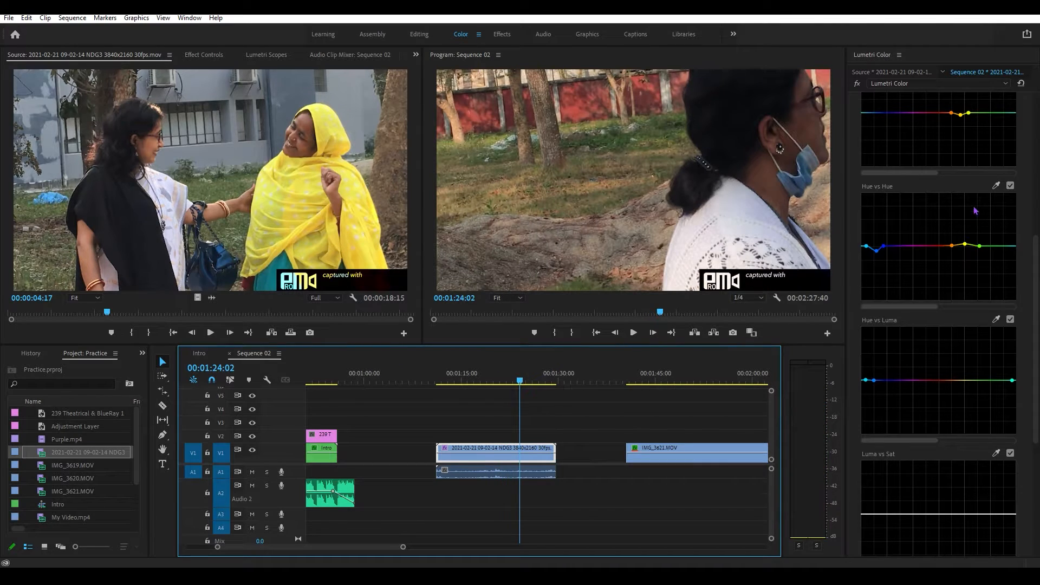
pyautogui.click(995, 185)
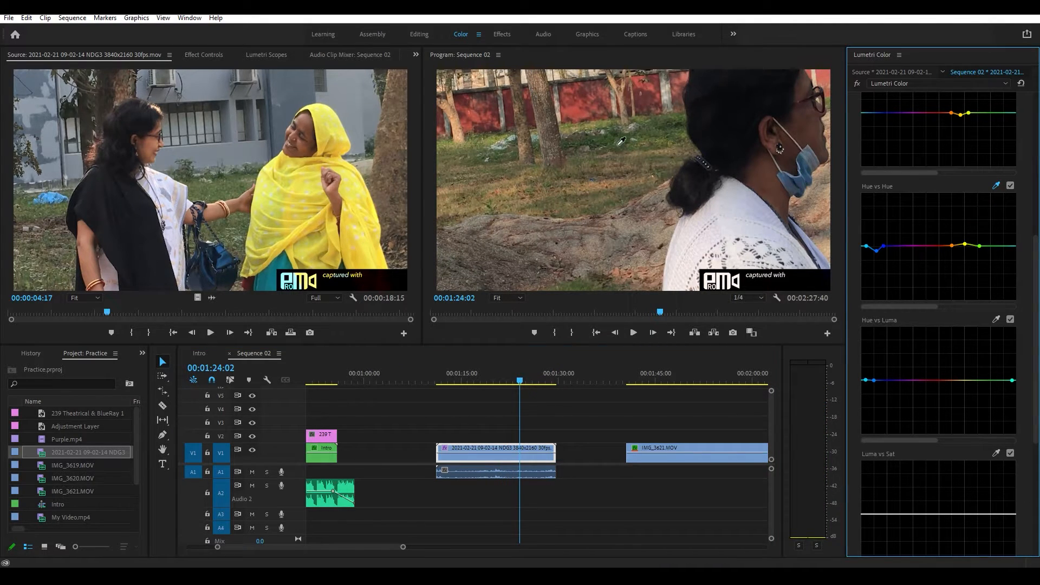
pyautogui.moveTo(987, 246); pyautogui.dragTo(985, 289)
pyautogui.moveTo(996, 247); pyautogui.dragTo(1006, 246)
pyautogui.moveTo(984, 289); pyautogui.dragTo(978, 287)
# - Compare the shifted greens with the original at 00:00:10:03 in the source and 00:01:21:16 in the sequence
pyautogui.moveTo(468, 383); pyautogui.dragTo(521, 383)
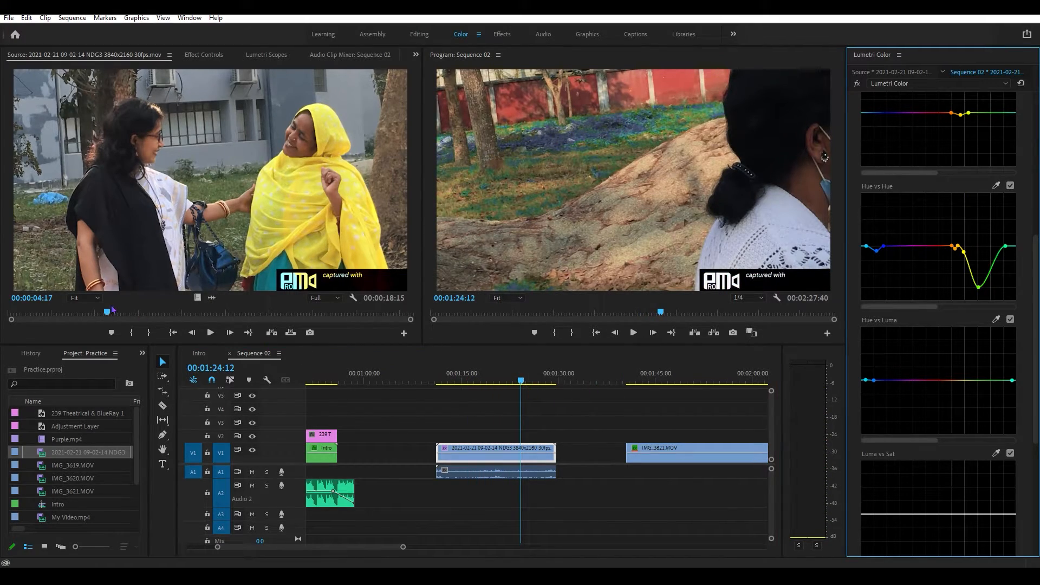
pyautogui.moveTo(107, 313); pyautogui.dragTo(228, 313)
pyautogui.click(513, 383)
pyautogui.moveTo(513, 384); pyautogui.dragTo(501, 383)
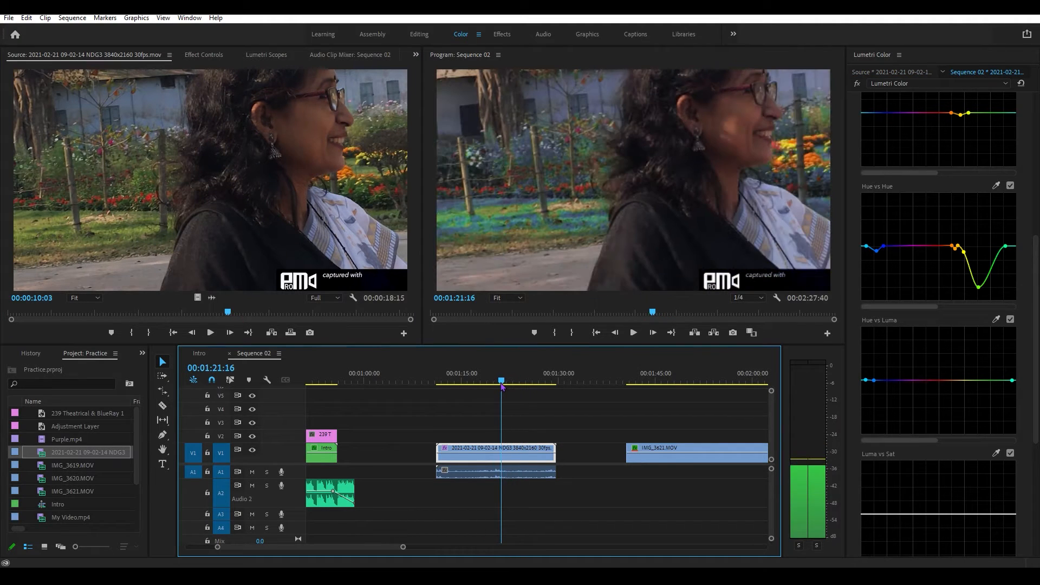
# - Sample a reddish hue for Hue vs Hue, raise the orange point, and collapse the Hue Saturation Curves
pyautogui.click(997, 186)
pyautogui.moveTo(958, 248)
pyautogui.mouseDown()
pyautogui.moveTo(956, 208)
pyautogui.moveTo(955, 238)
pyautogui.moveTo(954, 216)
pyautogui.moveTo(955, 229)
pyautogui.mouseUp()
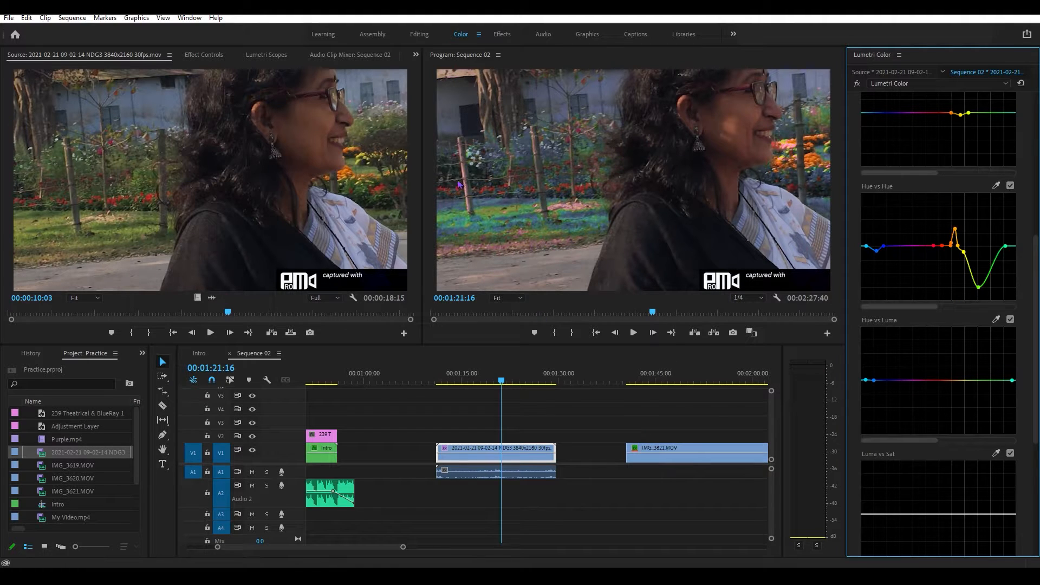
pyautogui.scroll(3, 926, 164)
pyautogui.click(862, 157)
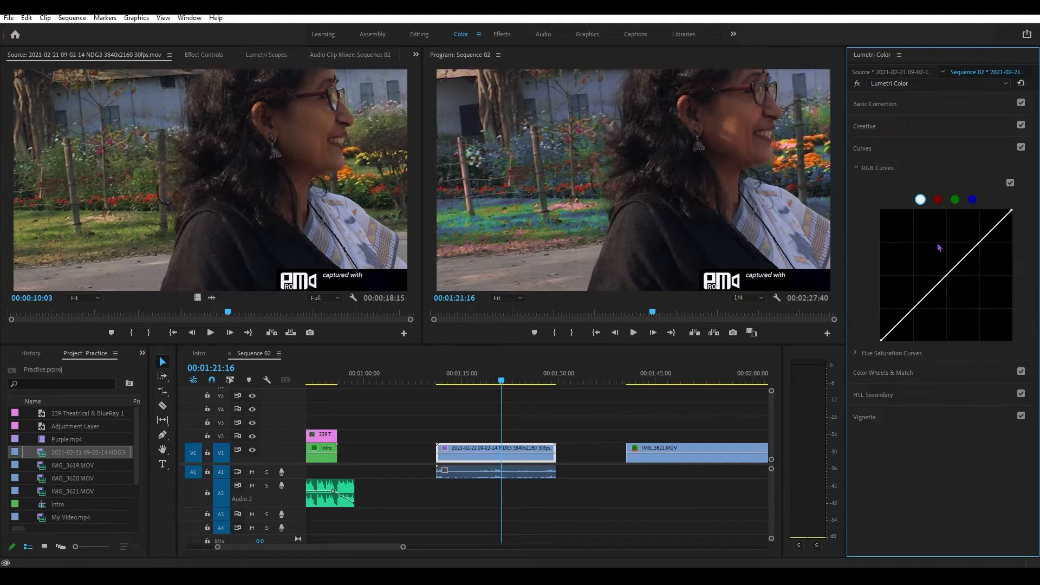
# - Try a strong green tint on the Shadows color wheel, and settle on a slight blue shadow tint
pyautogui.click(931, 379)
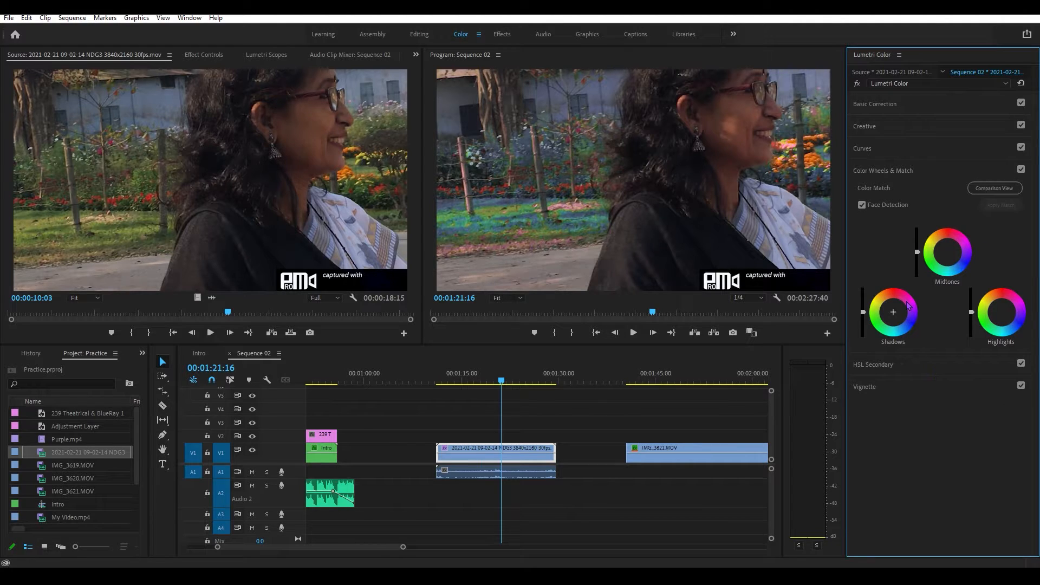
pyautogui.moveTo(906, 303); pyautogui.dragTo(871, 315)
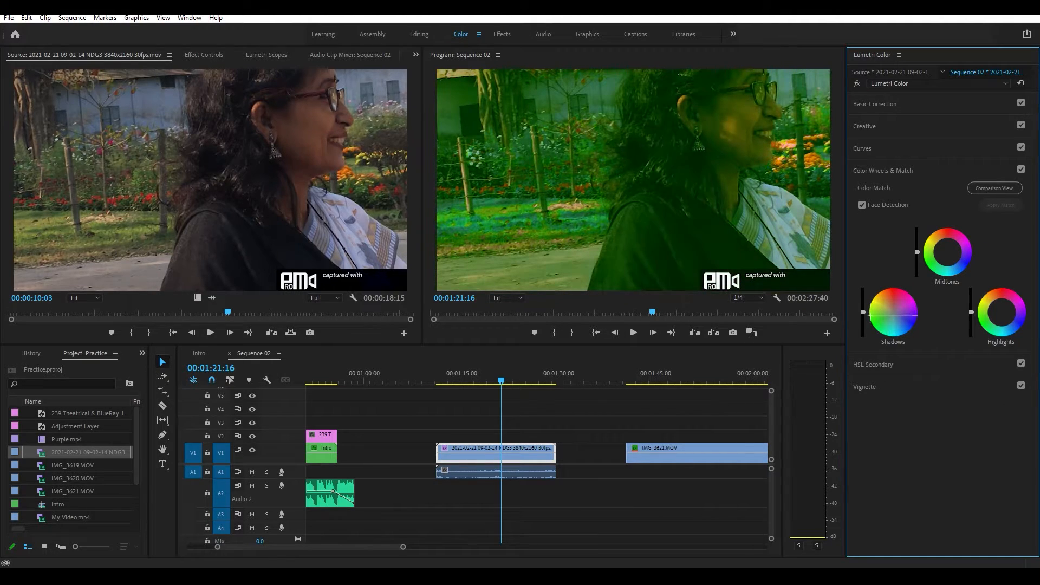
pyautogui.doubleClick(870, 315)
# - Try slight purple midtones and strong red highlights on the color wheels, and reset both wheels
pyautogui.moveTo(930, 251); pyautogui.dragTo(952, 252)
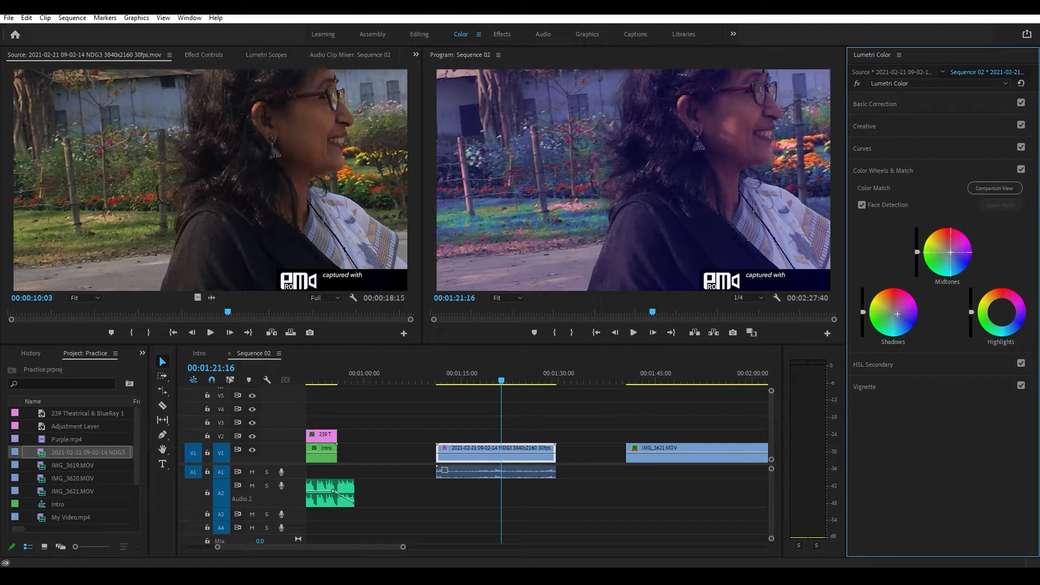
pyautogui.doubleClick(952, 253)
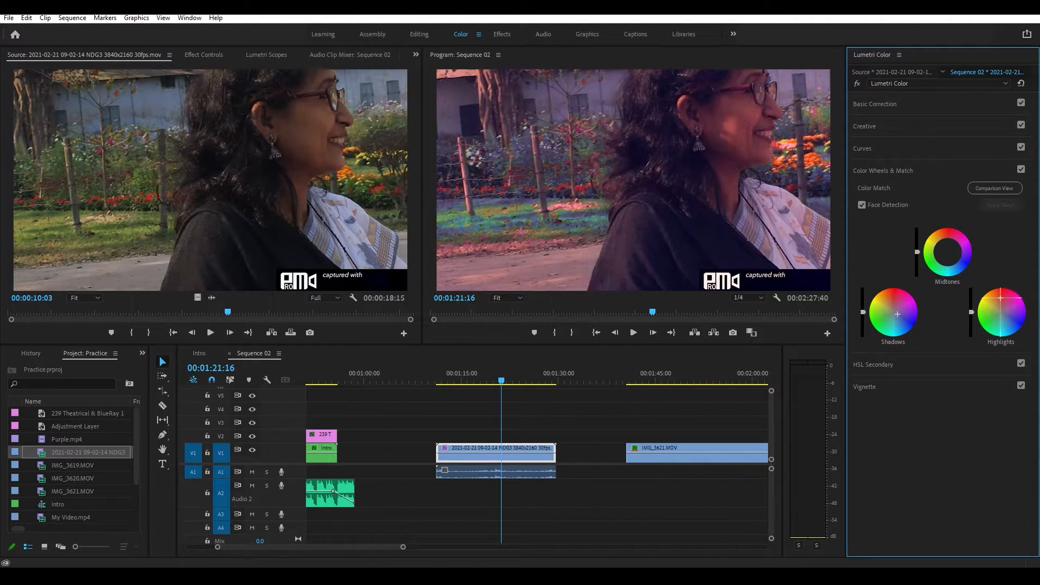
pyautogui.moveTo(1001, 312); pyautogui.dragTo(992, 293)
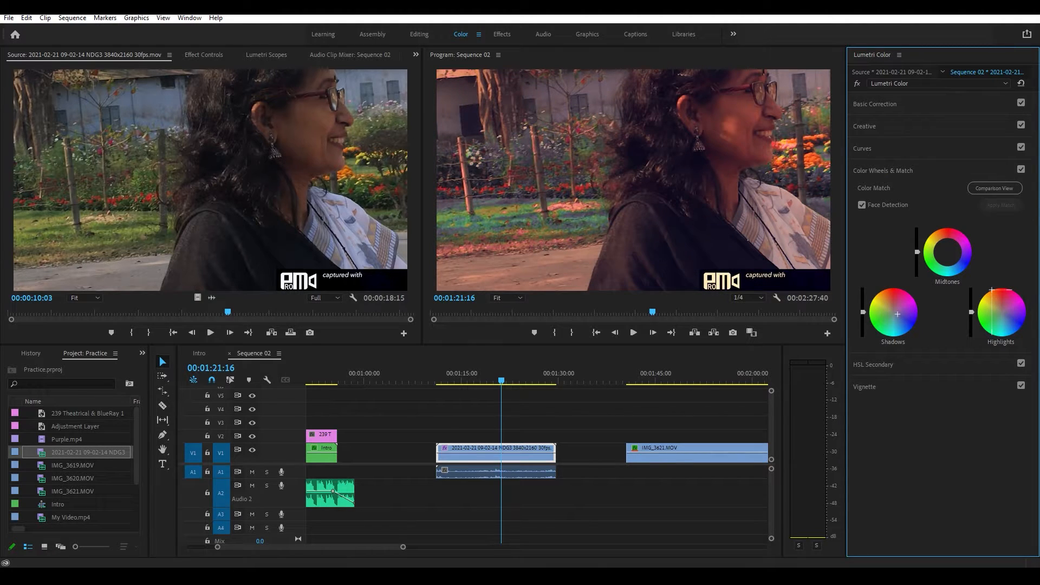
pyautogui.doubleClick(1002, 313)
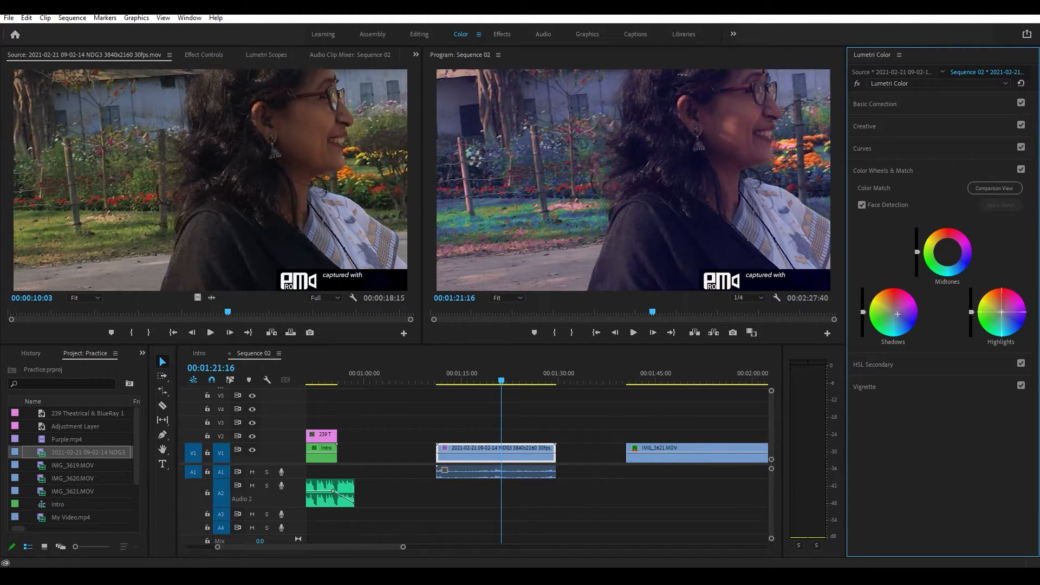
# - Set the HSL Secondary Refine values to Denoise 100 and Blur 30 for the NDG3 clip
pyautogui.click(917, 374)
pyautogui.scroll(-4, 924, 432)
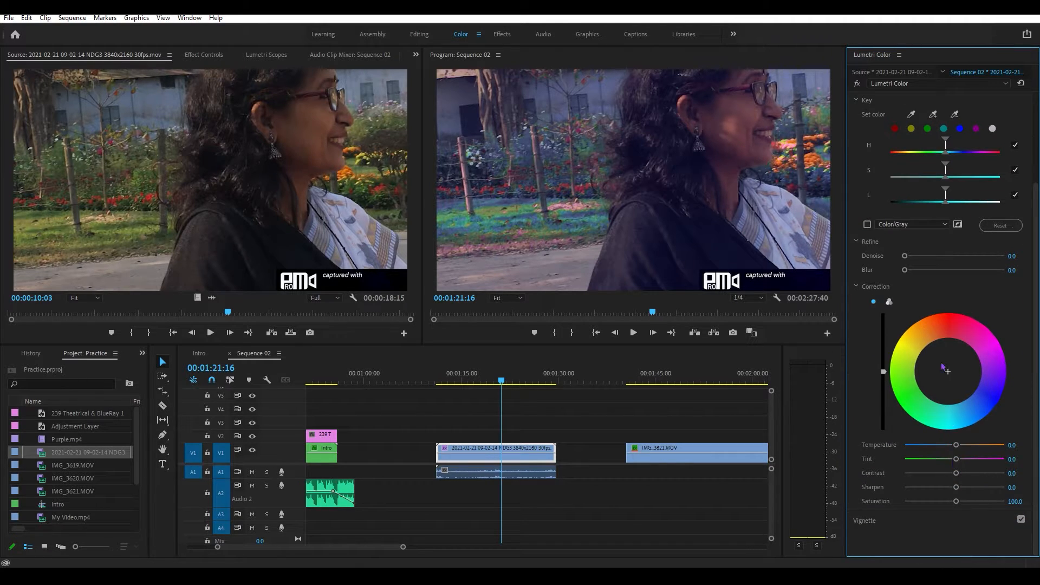
pyautogui.moveTo(912, 260); pyautogui.dragTo(1016, 260)
pyautogui.moveTo(909, 274); pyautogui.dragTo(1024, 278)
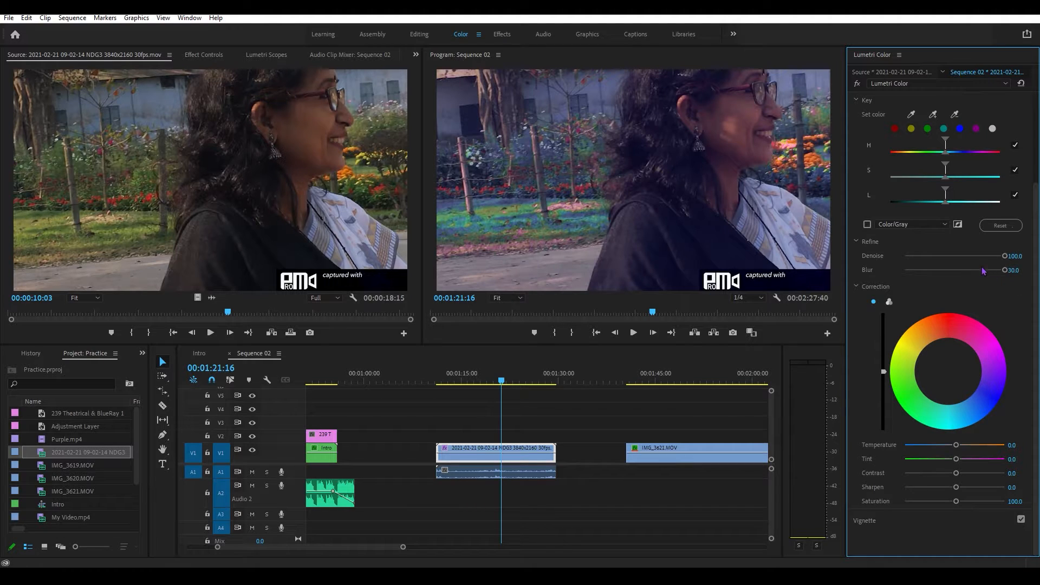
pyautogui.doubleClick(952, 267)
pyautogui.moveTo(956, 460)
pyautogui.mouseDown()
pyautogui.moveTo(975, 460)
pyautogui.moveTo(955, 457)
pyautogui.mouseUp()
pyautogui.click(860, 288)
# - Add a dark vignette to the NDG3 clip with Amount -3.0 and Midpoint 55.7
pyautogui.click(882, 425)
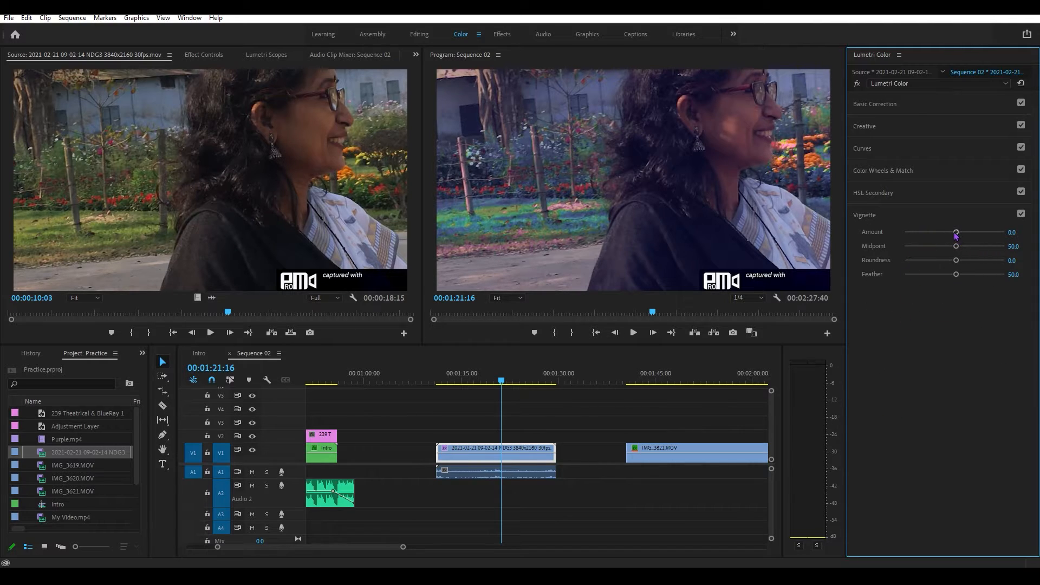
pyautogui.moveTo(956, 235); pyautogui.dragTo(840, 243)
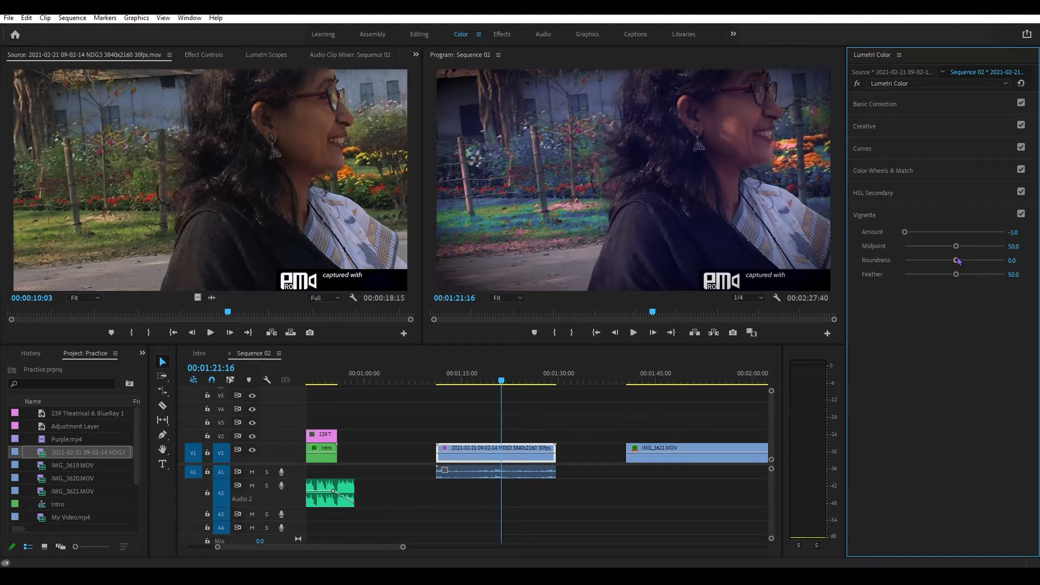
pyautogui.moveTo(956, 246)
pyautogui.mouseDown()
pyautogui.moveTo(941, 246)
pyautogui.moveTo(962, 246)
pyautogui.mouseUp()
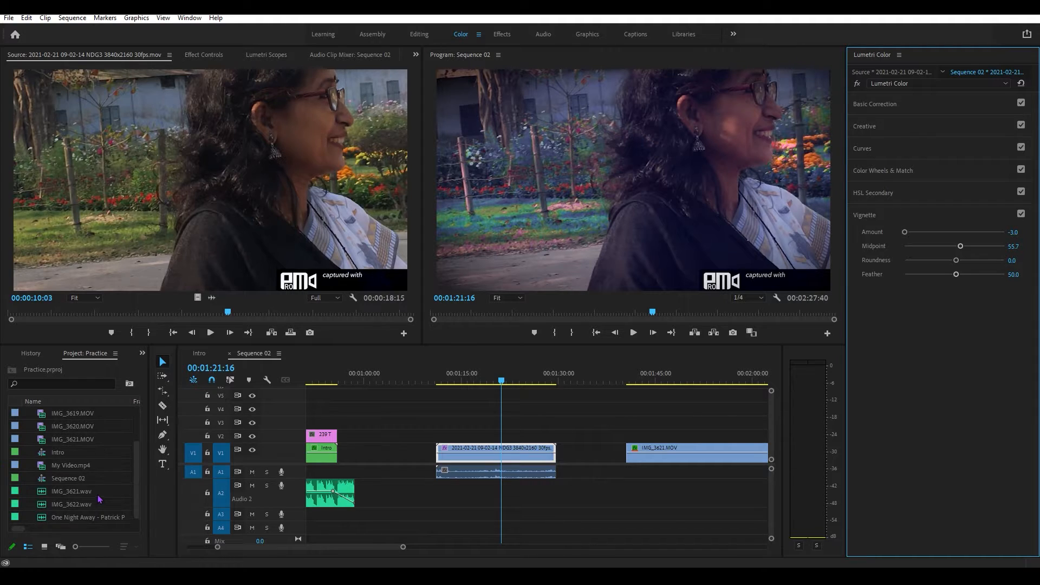
# - Place the 239 Theatrical & BlueRay overlay on V2 above the NDG3 clip, and set the clip's position to 960, 670
pyautogui.moveTo(102, 415); pyautogui.dragTo(555, 437)
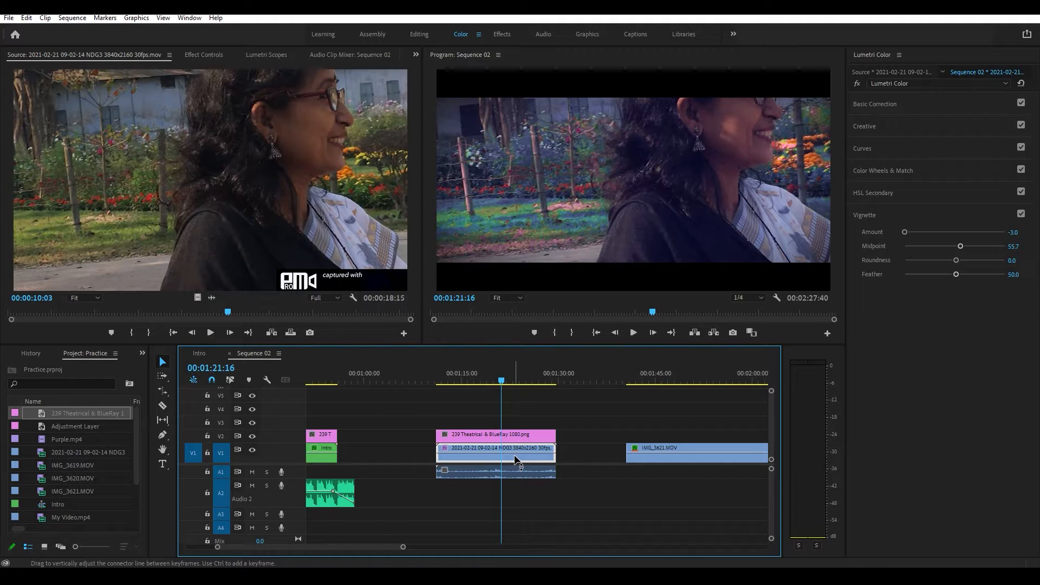
pyautogui.click(187, 57)
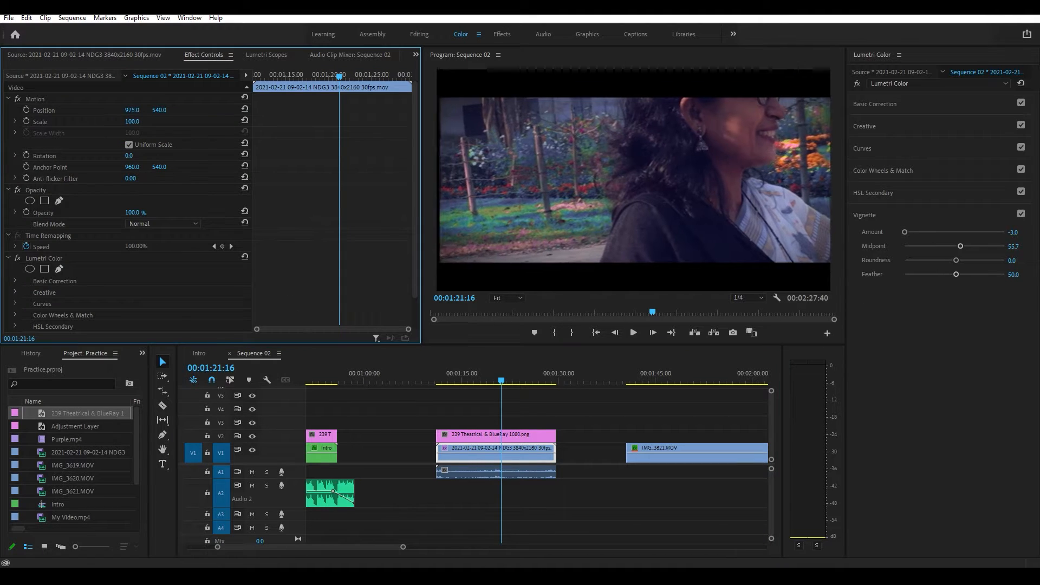
pyautogui.moveTo(160, 110); pyautogui.dragTo(230, 110)
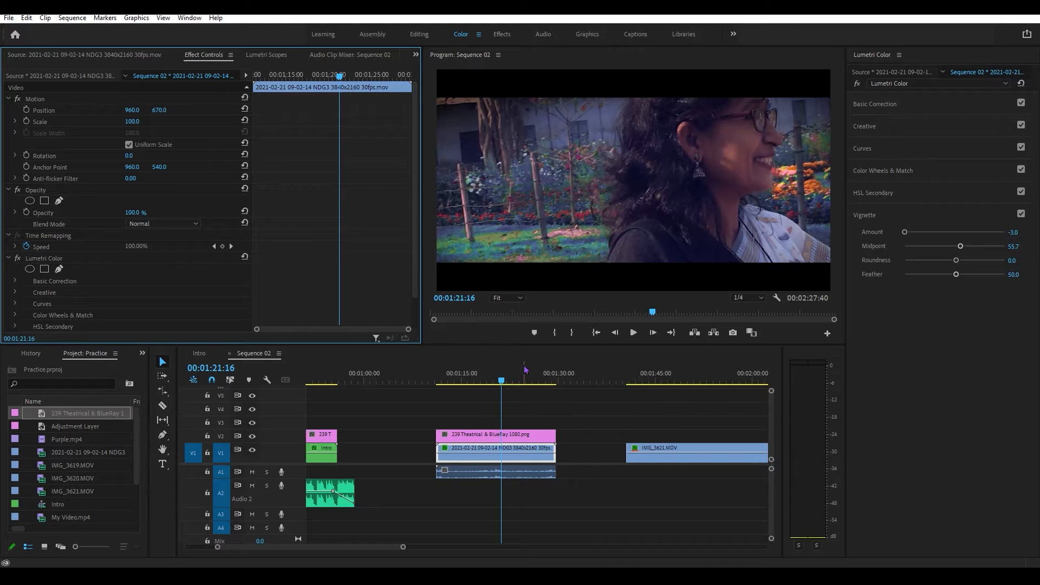
# - Play the original NDG3 clip from its beginning in the source monitor to about 00:00:08:14
pyautogui.moveTo(502, 382); pyautogui.dragTo(437, 382)
pyautogui.click(159, 55)
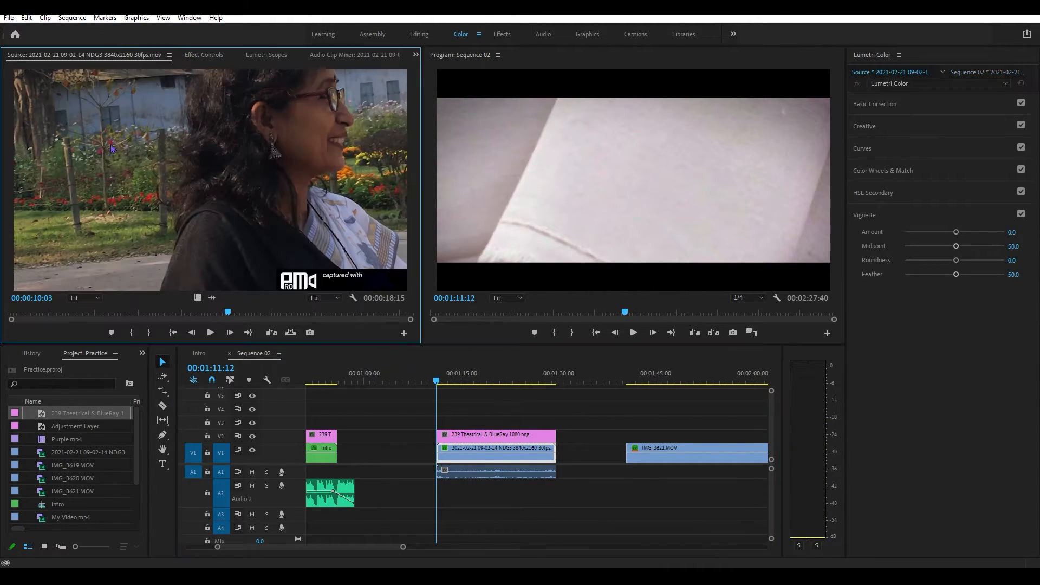
pyautogui.click(90, 313)
pyautogui.press('Home')
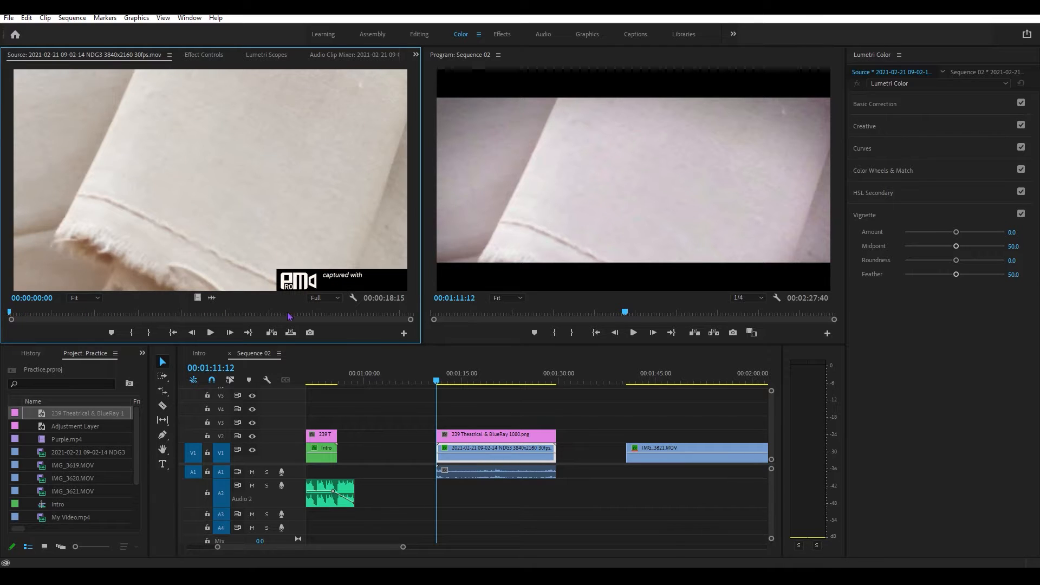
pyautogui.press('space')
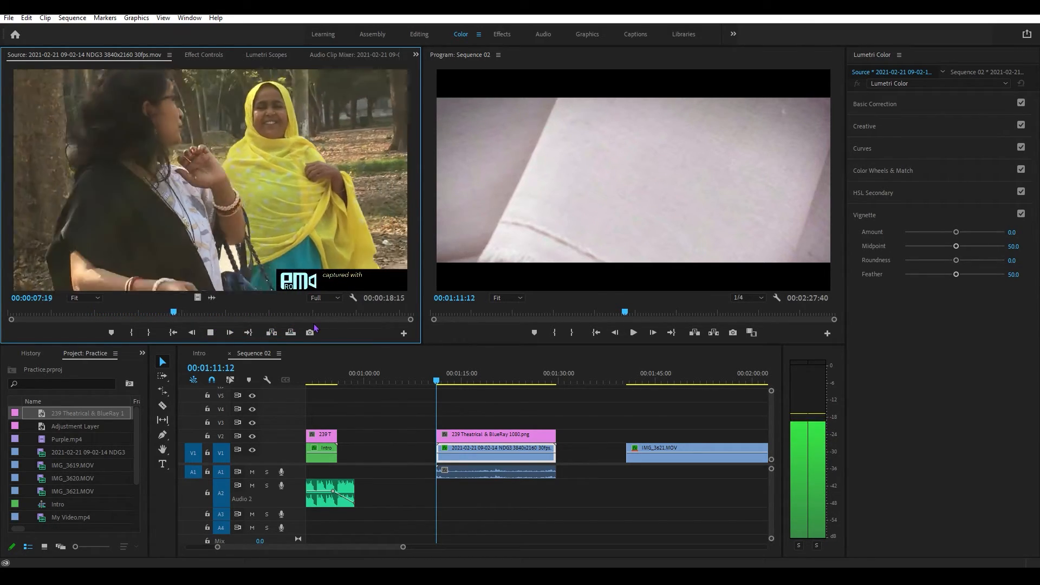
pyautogui.press('space')
# - Play the graded NDG3 clip from 00:01:09:29 to 00:01:16:10, and cue the original to the matching frame at 00:00:05:04
pyautogui.moveTo(625, 316)
pyautogui.mouseDown()
pyautogui.moveTo(436, 314)
pyautogui.moveTo(393, 328)
pyautogui.moveTo(625, 316)
pyautogui.mouseUp()
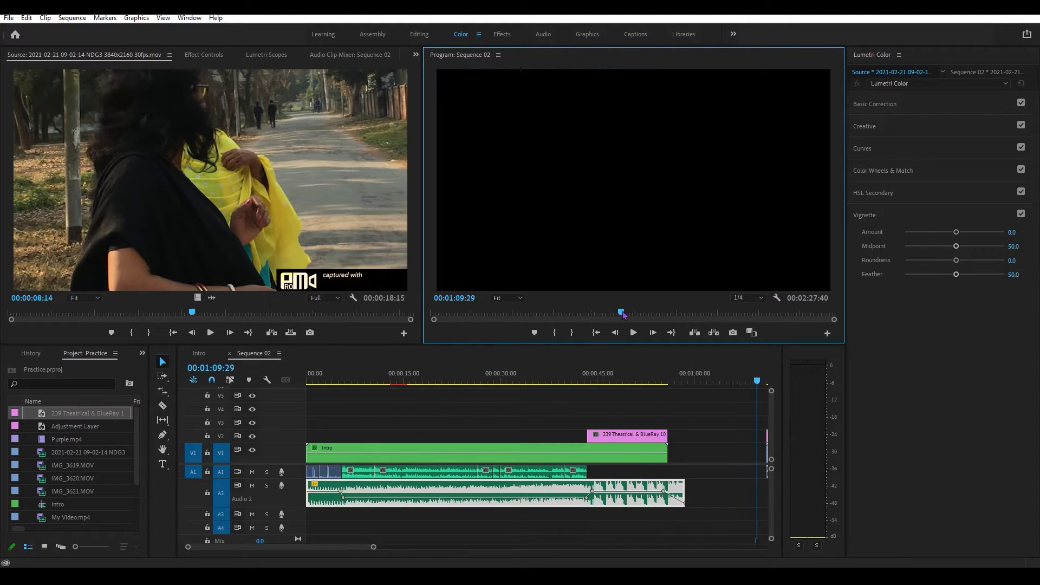
pyautogui.press('space')
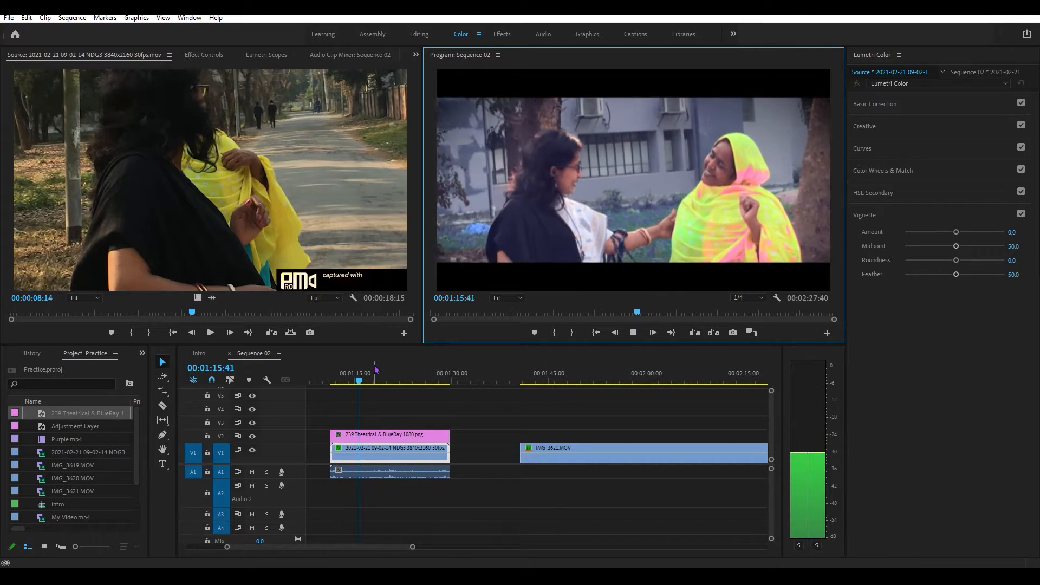
pyautogui.press('space')
pyautogui.moveTo(37, 312); pyautogui.dragTo(120, 311)
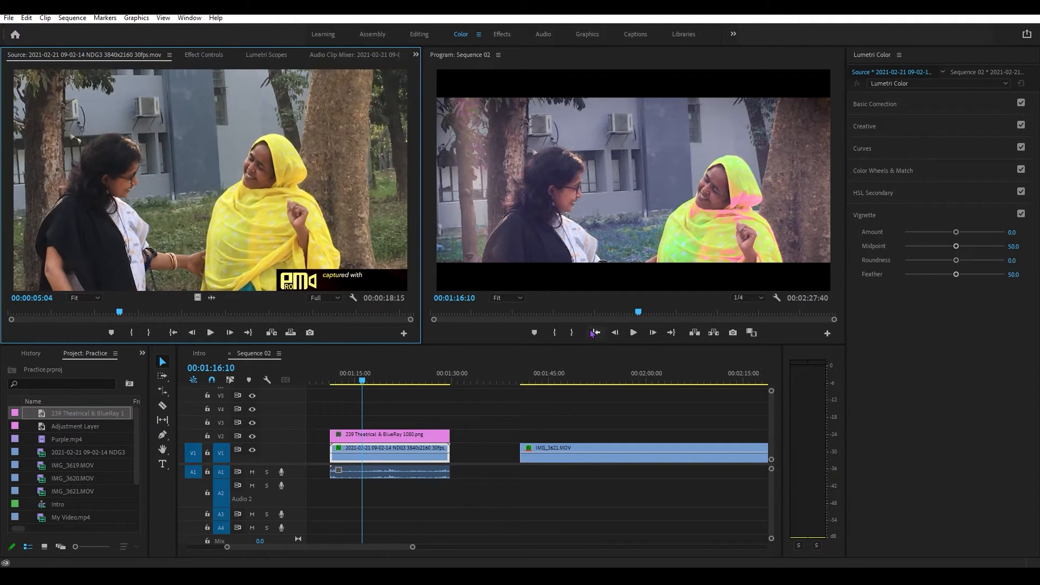
# - Compare the graded sequence at 00:01:20:01 and 00:01:24:03 with the original frames at 00:00:08:21 and 00:00:12:26
pyautogui.click(634, 333)
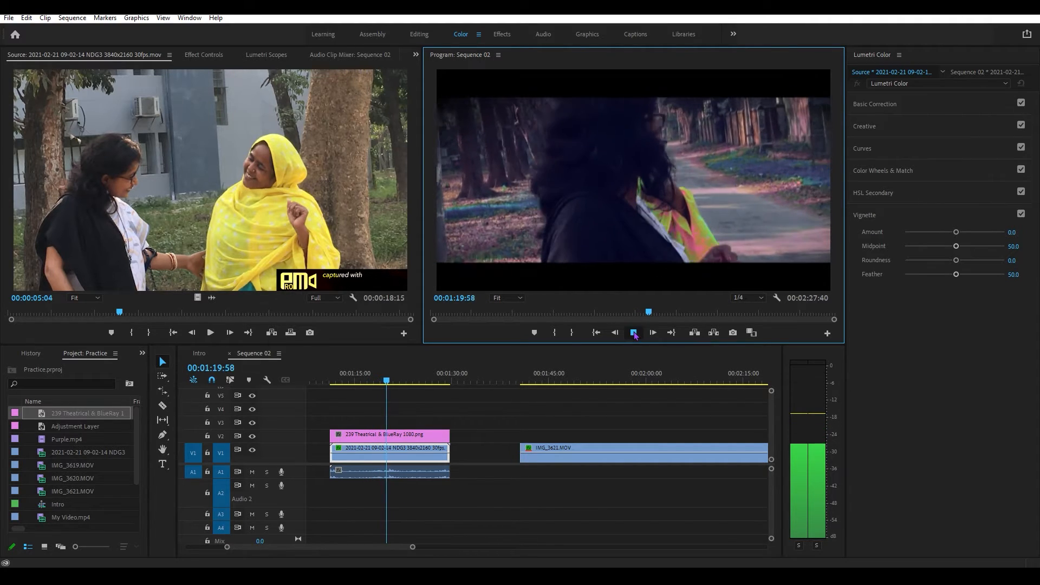
pyautogui.click(633, 333)
pyautogui.moveTo(123, 311); pyautogui.dragTo(197, 308)
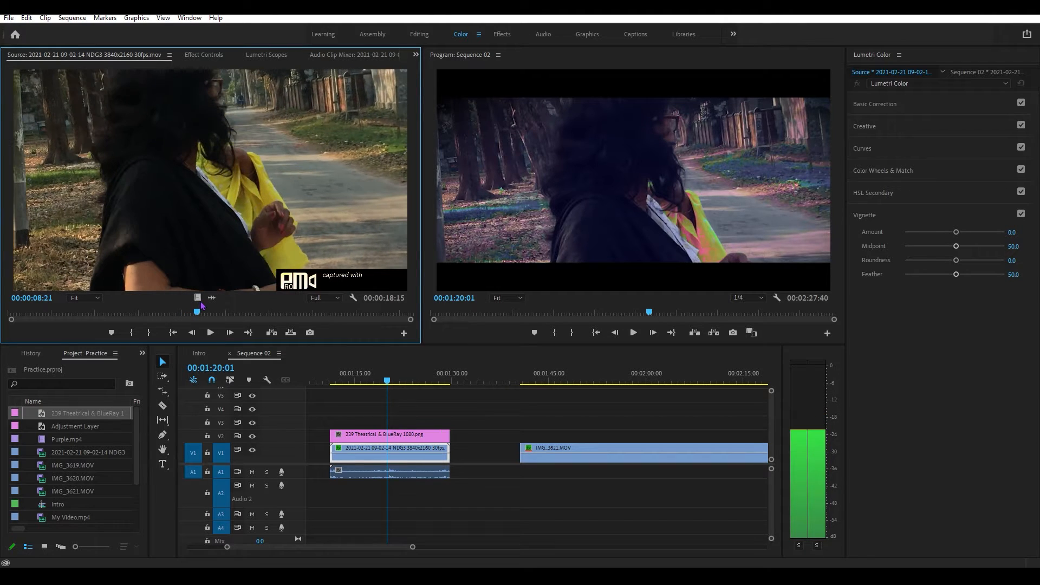
pyautogui.click(634, 333)
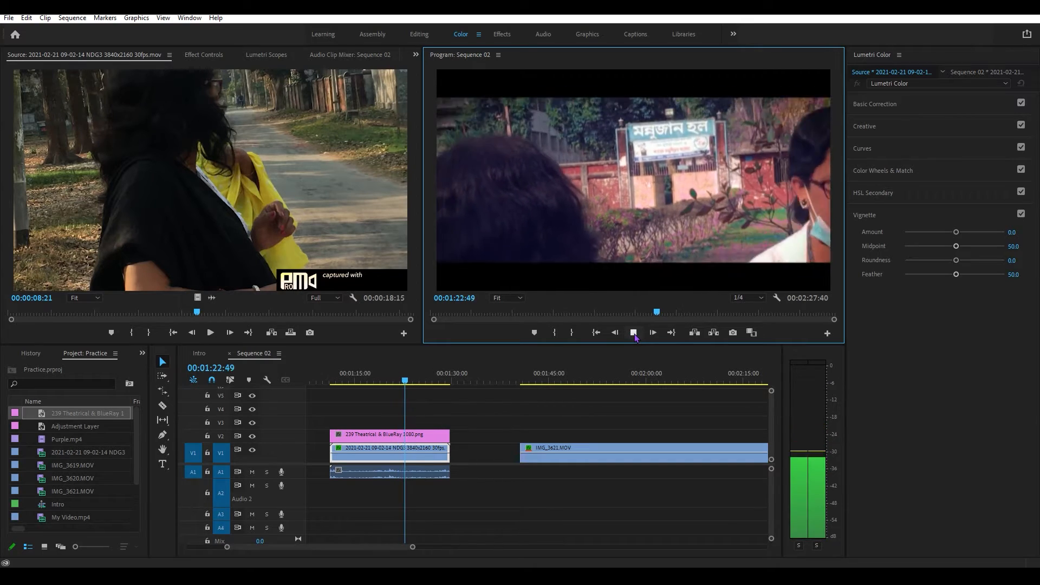
pyautogui.click(633, 332)
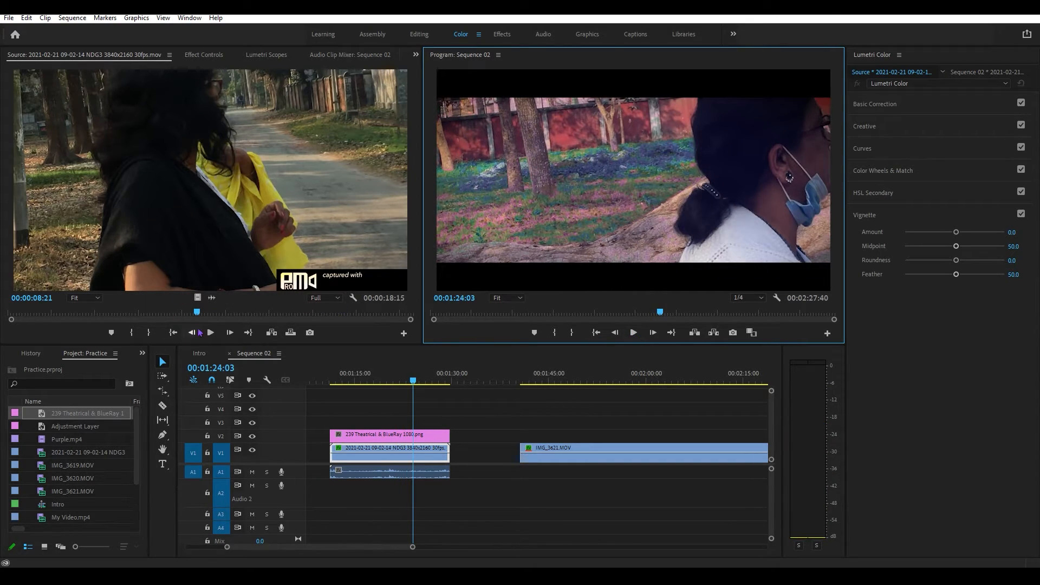
pyautogui.moveTo(196, 313); pyautogui.dragTo(290, 308)
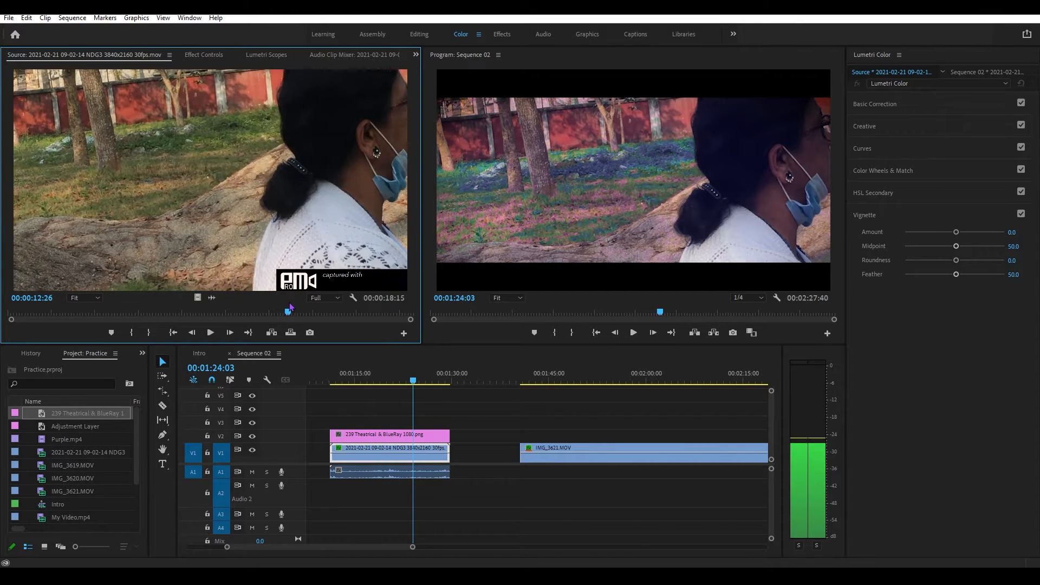
# - In the Editing workspace, compare the original clip at 00:00:09:10 with the graded sequence at 00:01:19:04
pyautogui.click(423, 36)
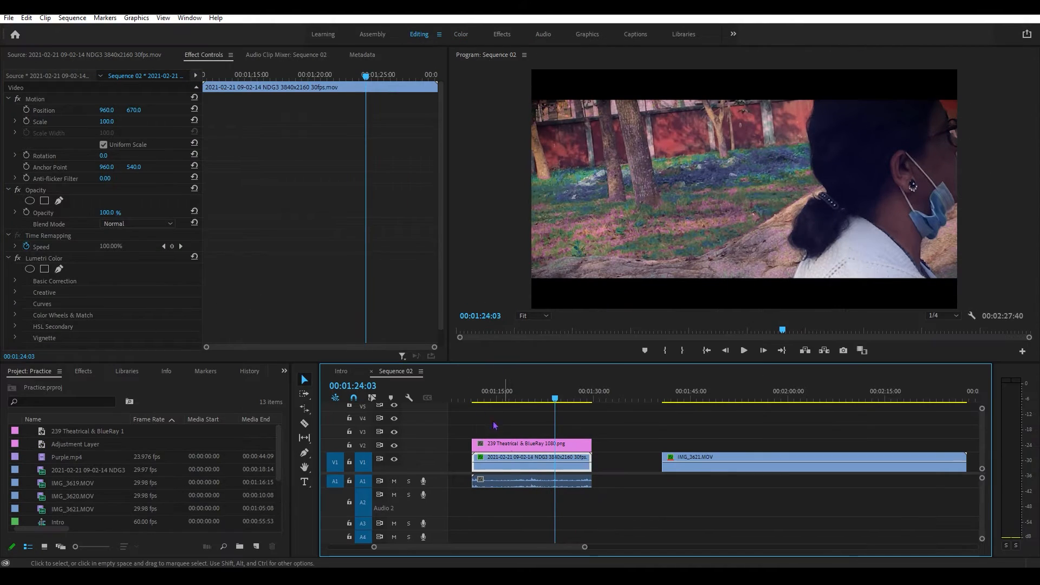
pyautogui.click(125, 61)
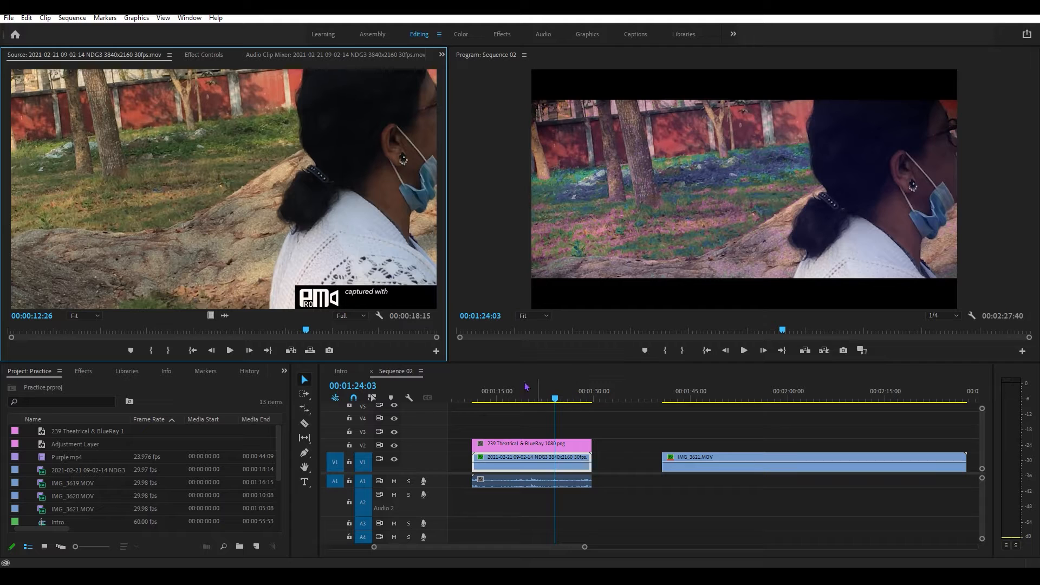
pyautogui.moveTo(305, 330); pyautogui.dragTo(224, 330)
pyautogui.moveTo(553, 400); pyautogui.dragTo(522, 401)
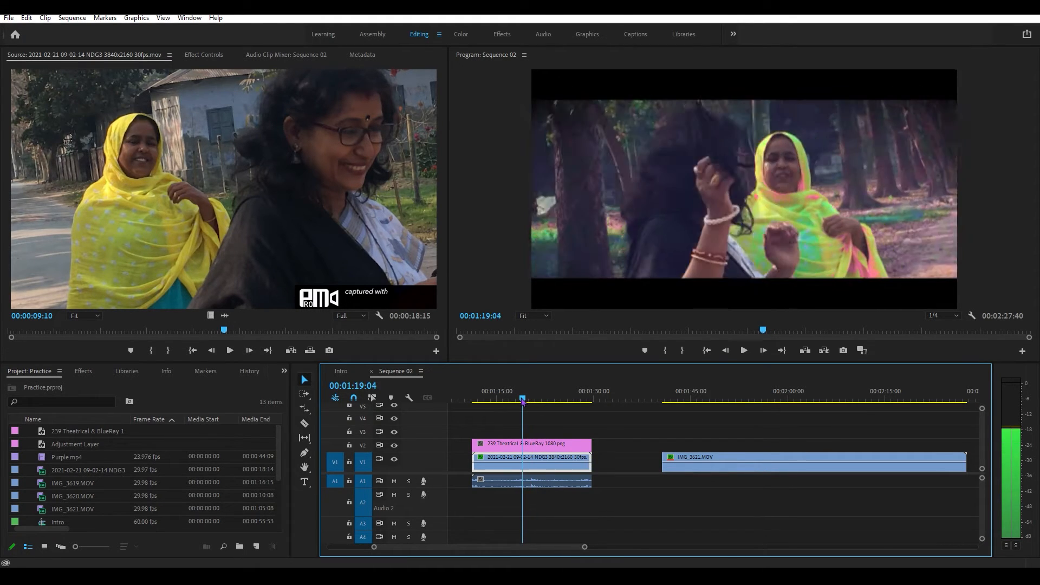
# - Apply a Creative look to the IMG_3621.MOV clip at 00:01:45:15 in the Color workspace
pyautogui.moveTo(582, 545); pyautogui.dragTo(591, 546)
pyautogui.click(628, 399)
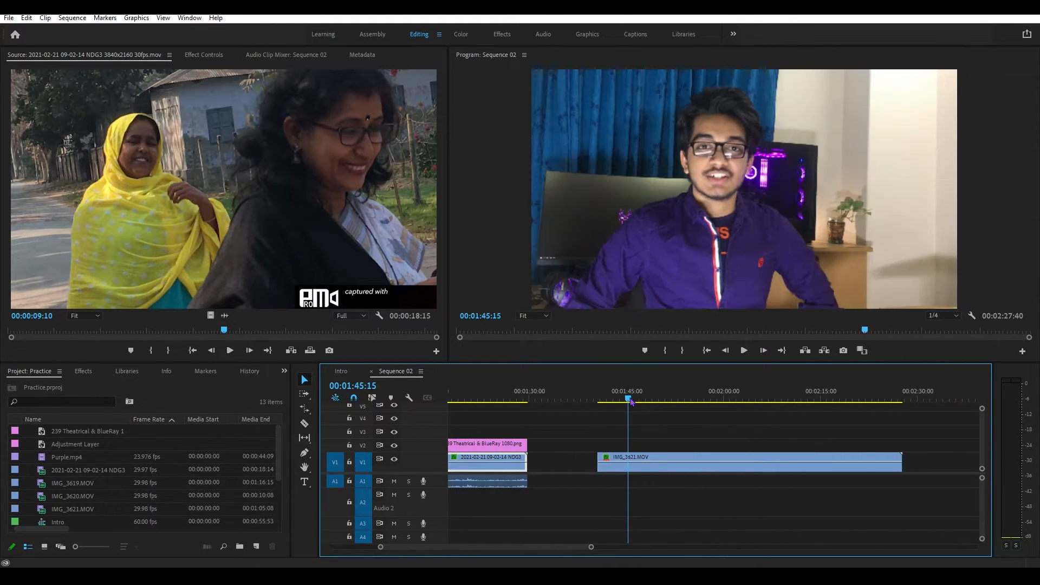
pyautogui.click(461, 34)
pyautogui.click(864, 126)
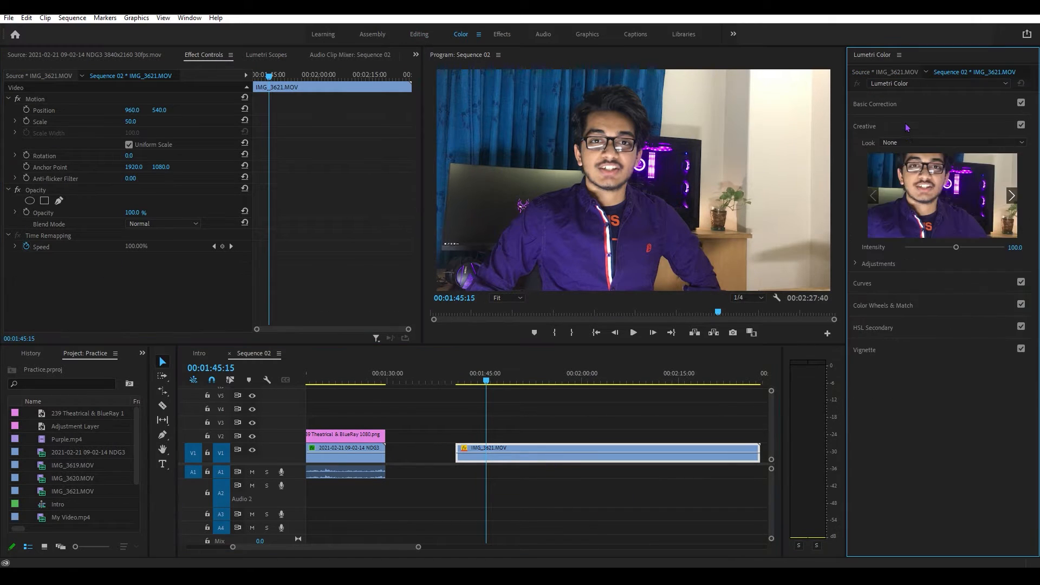
pyautogui.click(921, 142)
pyautogui.click(911, 351)
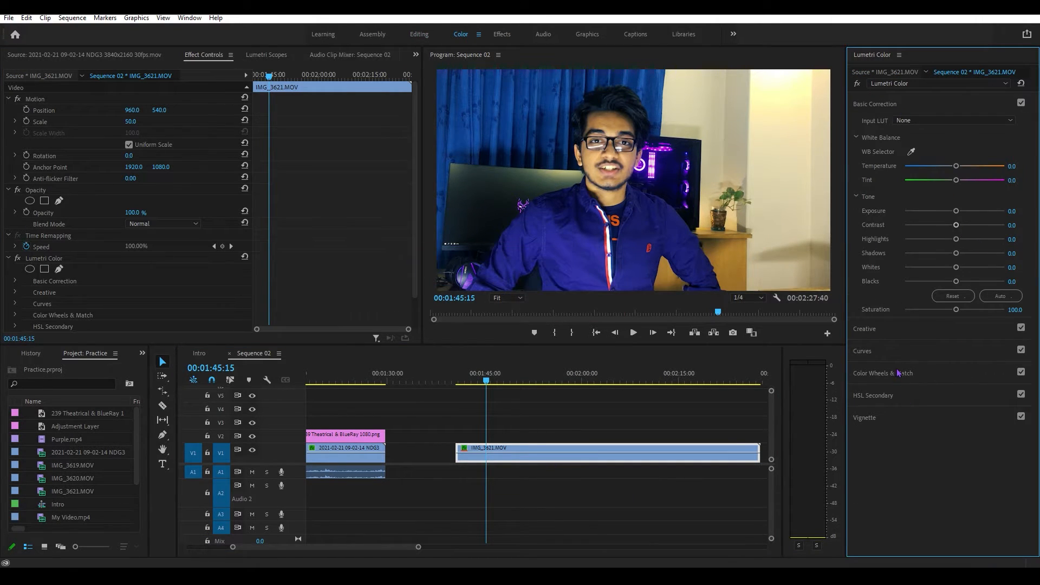
# - Try shifting the blue hues of IMG_3621.MOV toward purple on the Hue vs Hue curve
pyautogui.click(891, 352)
pyautogui.click(891, 353)
pyautogui.scroll(-5, 918, 433)
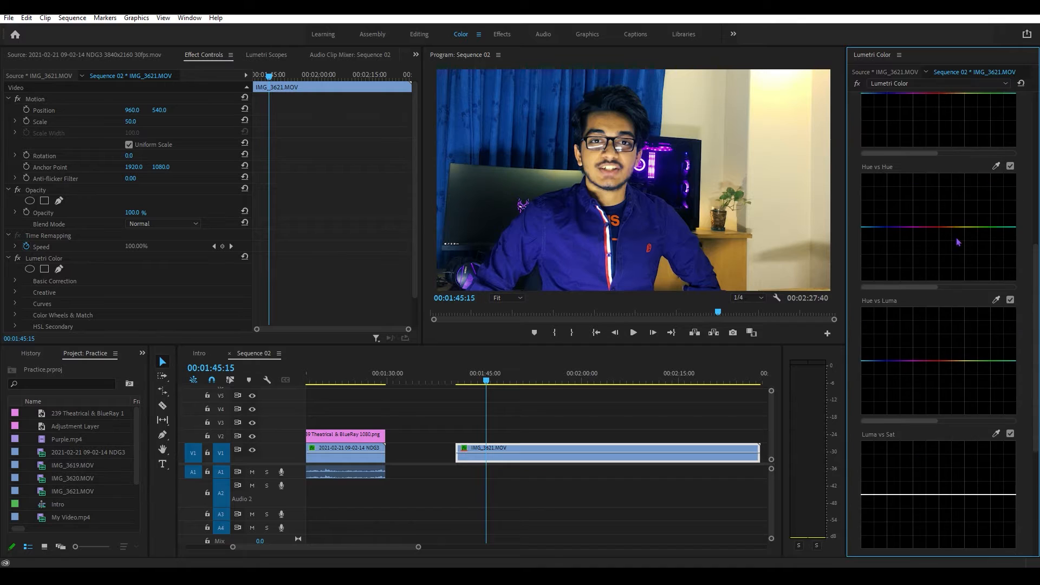
pyautogui.scroll(-5, 929, 245)
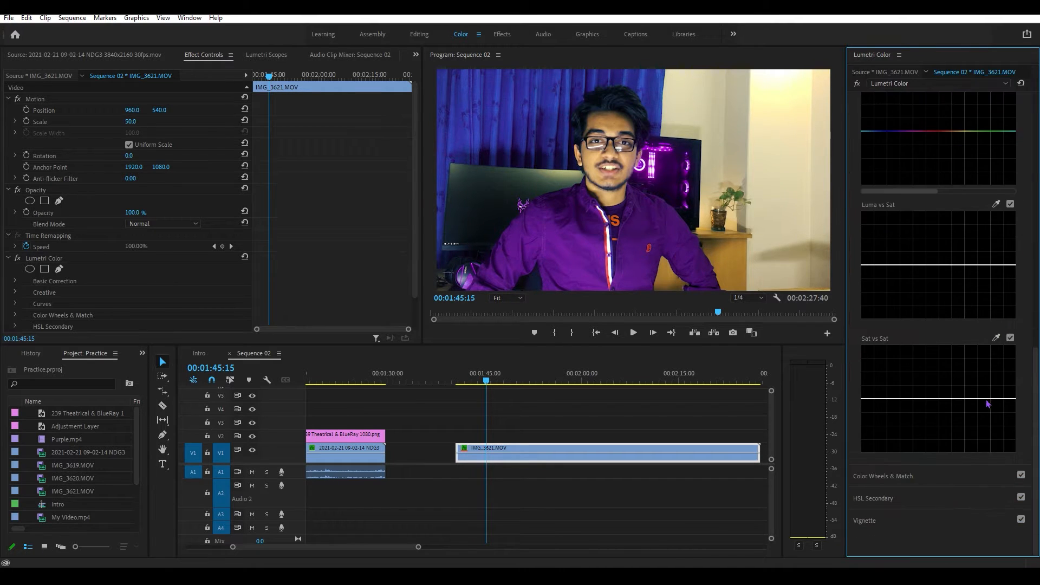
# - Try a Vignette Amount of -3.0 on IMG_3621.MOV, and return to its Hue Saturation Curves
pyautogui.click(910, 520)
pyautogui.moveTo(953, 233); pyautogui.dragTo(900, 233)
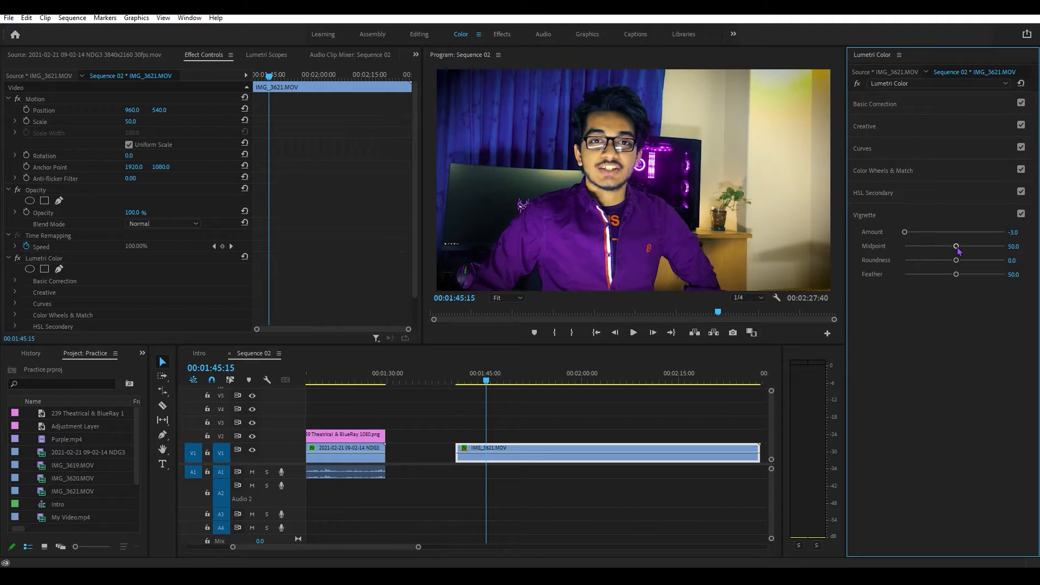
pyautogui.moveTo(957, 247)
pyautogui.mouseDown()
pyautogui.moveTo(931, 247)
pyautogui.moveTo(957, 247)
pyautogui.mouseUp()
pyautogui.click(889, 353)
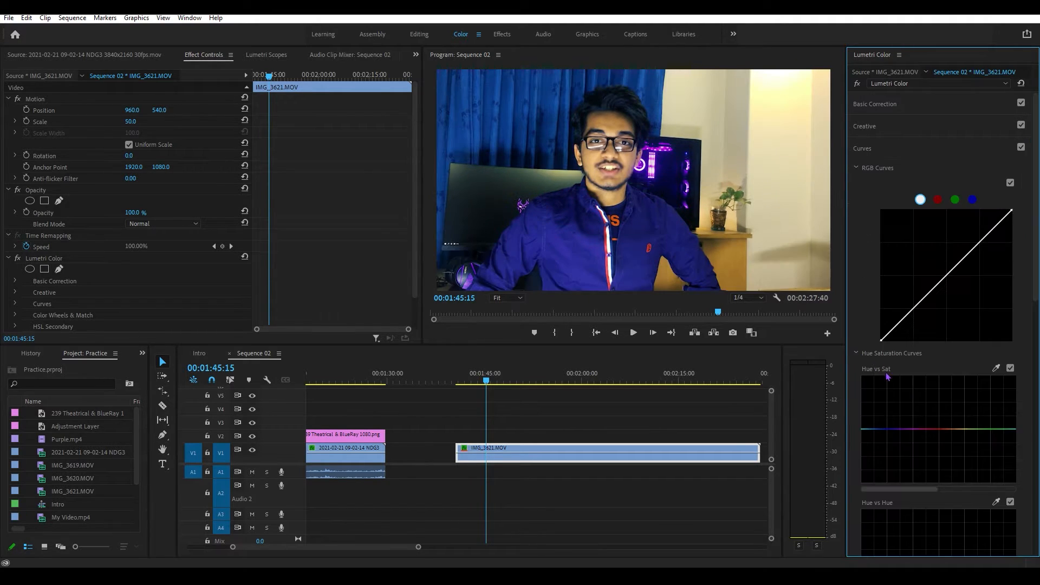
# - Try shifting the blue hues of IMG_3621.MOV toward purple on the Hue vs Hue curve
pyautogui.scroll(-10, 887, 376)
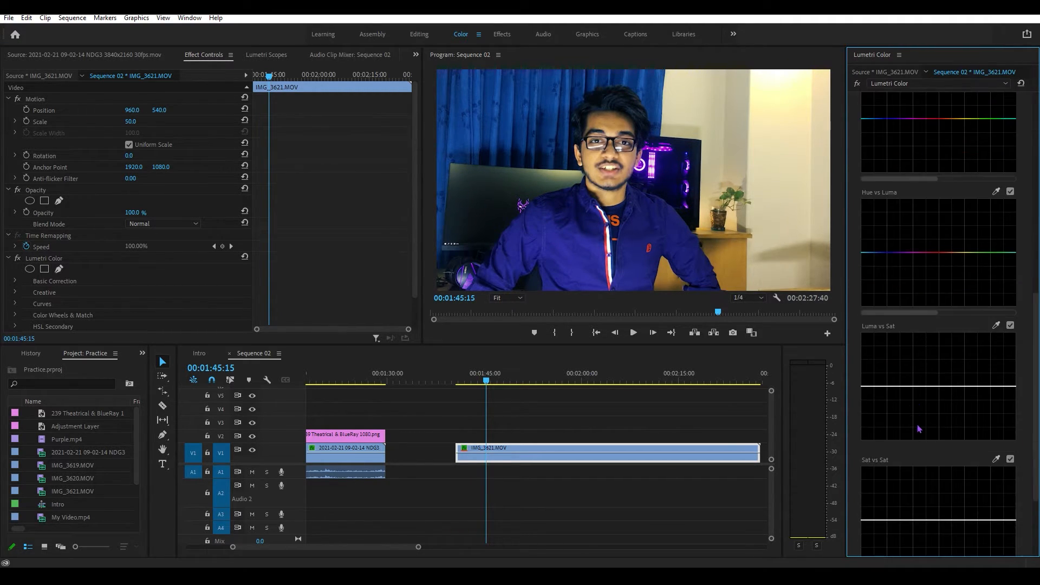
pyautogui.scroll(3, 942, 352)
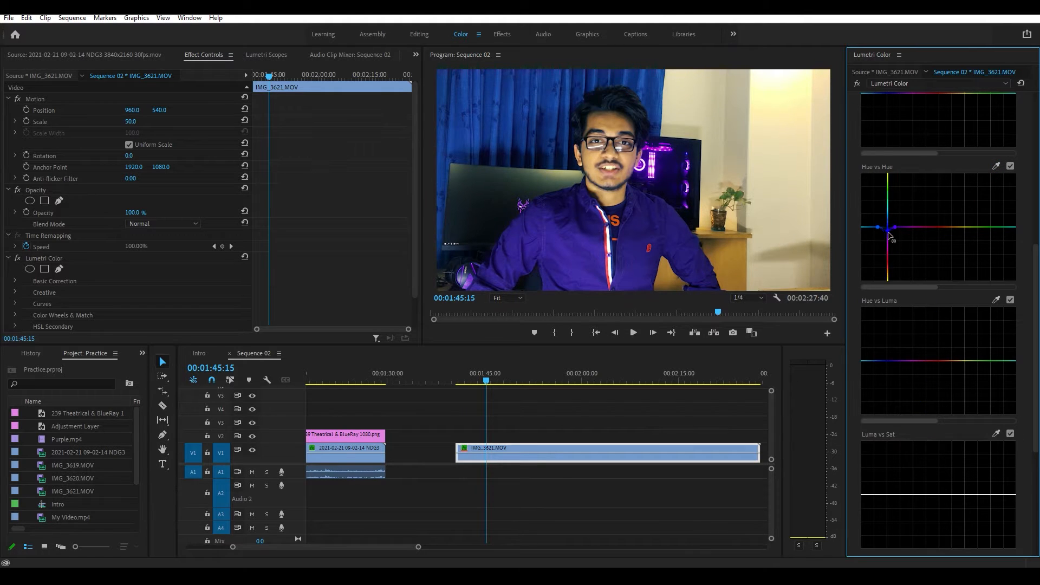
pyautogui.scroll(-5, 943, 352)
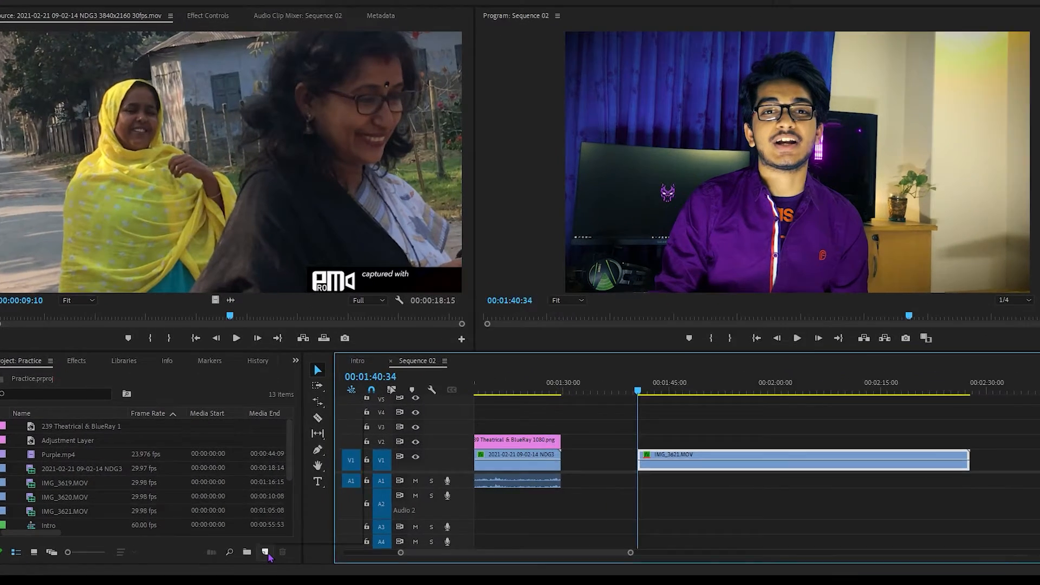
# - Place the project's Adjustment Layer on track V3 above the start of IMG_3621.MOV at 00:01:40:34
pyautogui.click(256, 546)
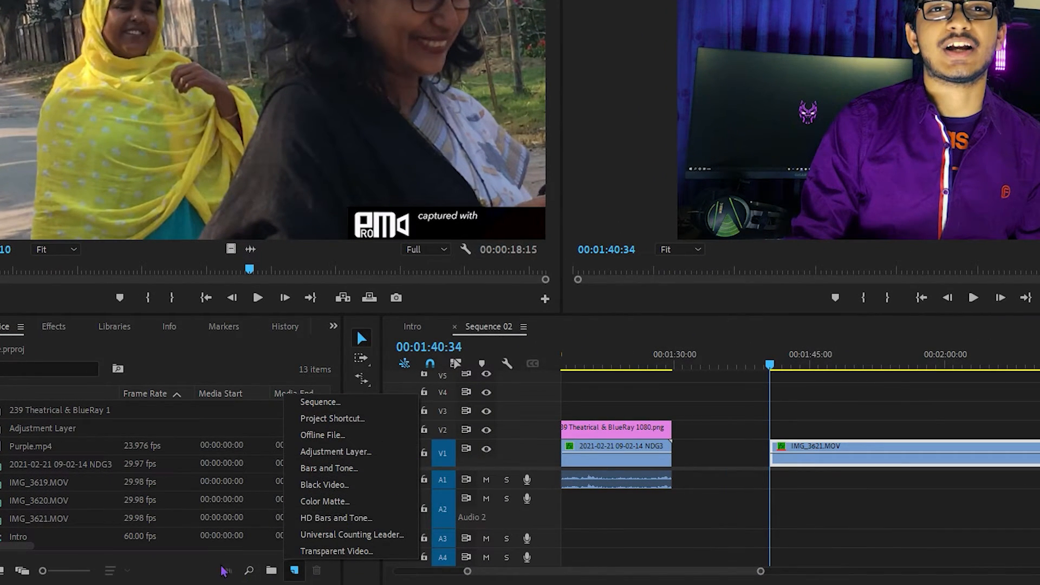
pyautogui.click(203, 571)
pyautogui.moveTo(53, 429); pyautogui.dragTo(775, 410)
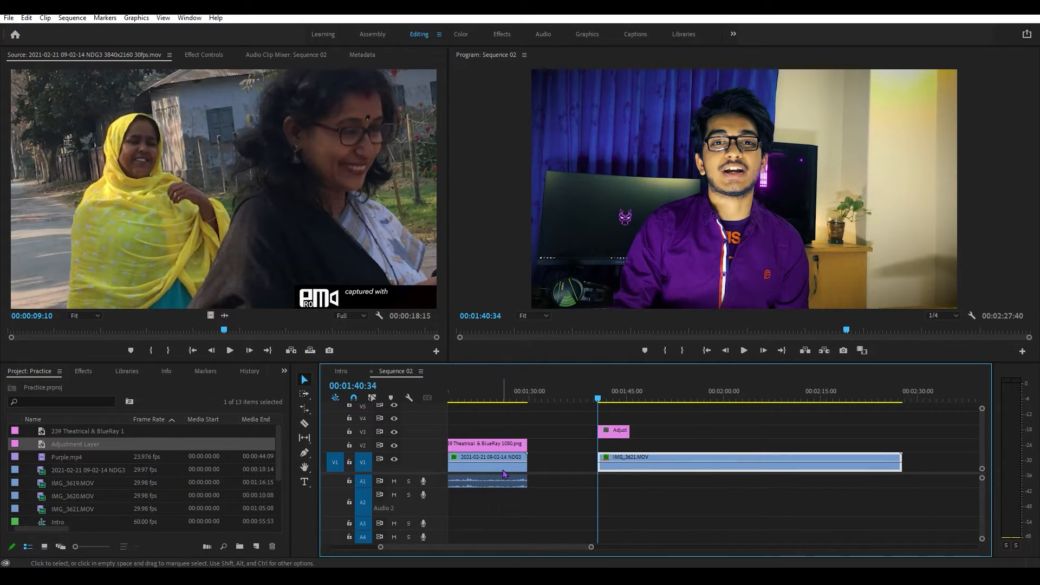
# - Butt the NDG3 clip against IMG_3621.MOV and stretch the adjustment layer on V2 across both clips
pyautogui.moveTo(504, 474); pyautogui.dragTo(567, 472)
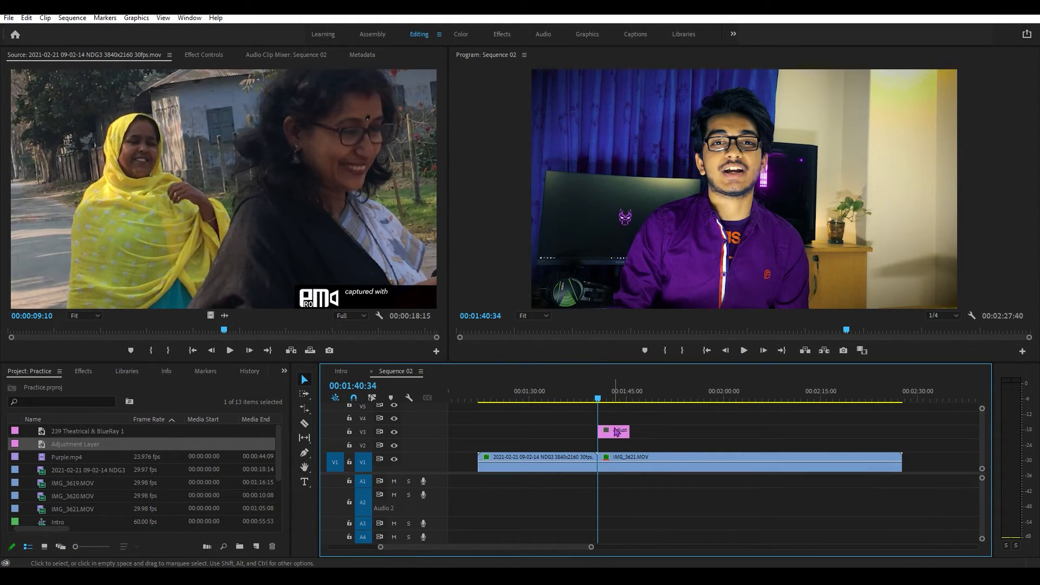
pyautogui.moveTo(616, 432); pyautogui.dragTo(499, 447)
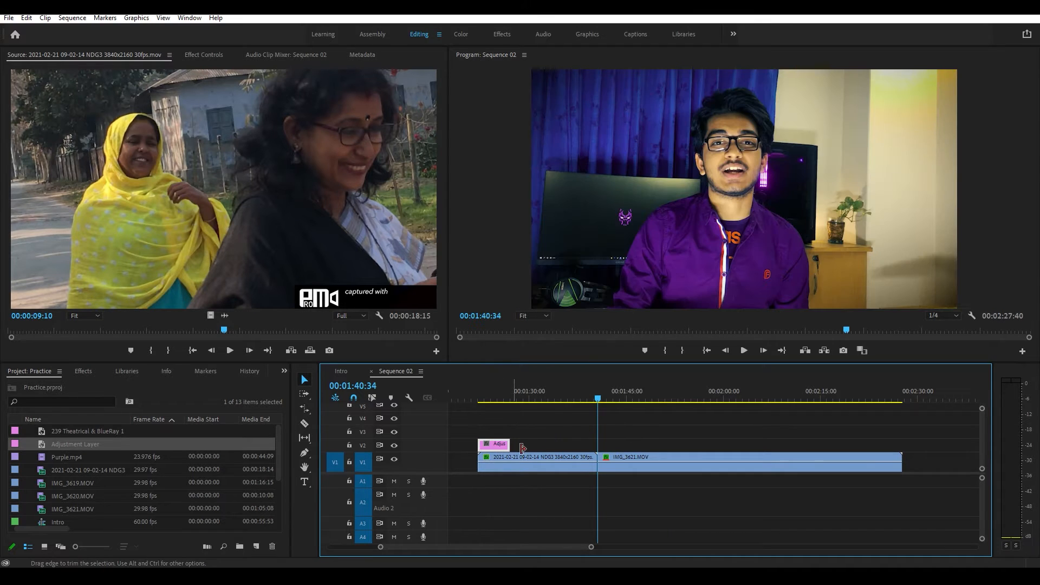
pyautogui.moveTo(817, 443); pyautogui.dragTo(904, 444)
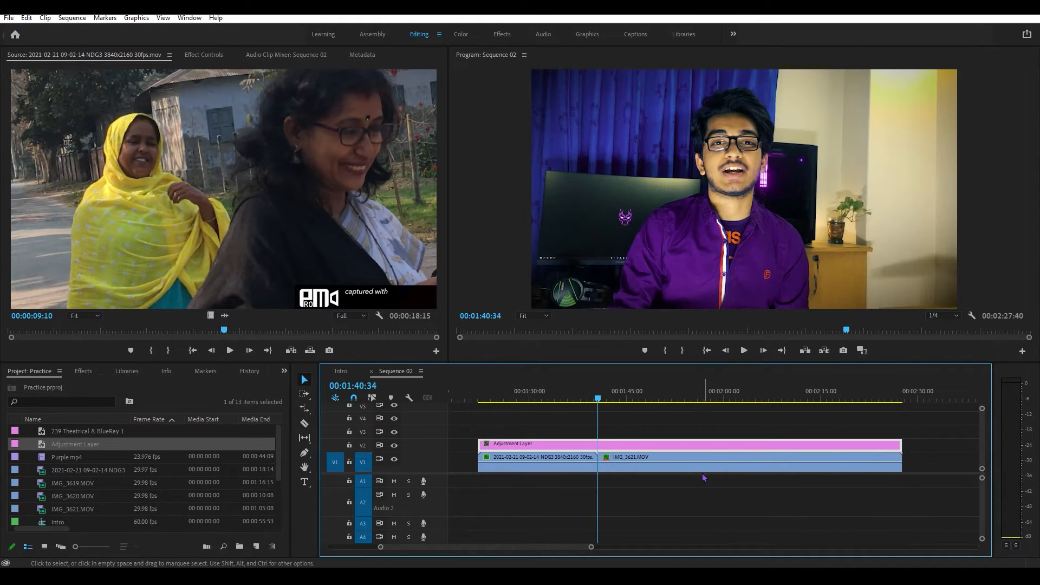
# - Delete the Lumetri Color effect from both the IMG_3621.MOV and NDG3 clips
pyautogui.click(205, 56)
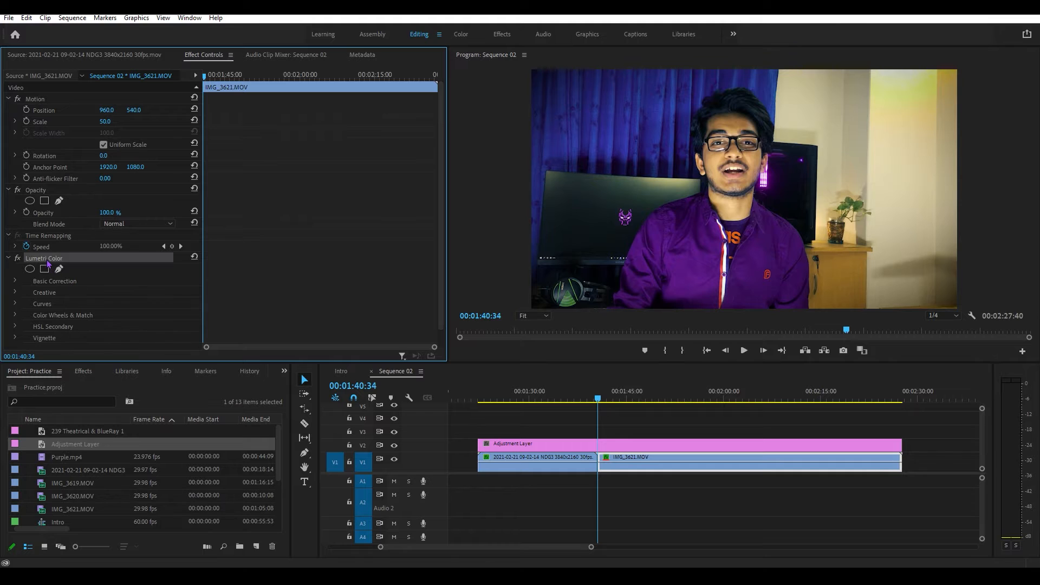
pyautogui.press('Delete')
pyautogui.click(527, 467)
pyautogui.click(54, 259)
pyautogui.press('Delete')
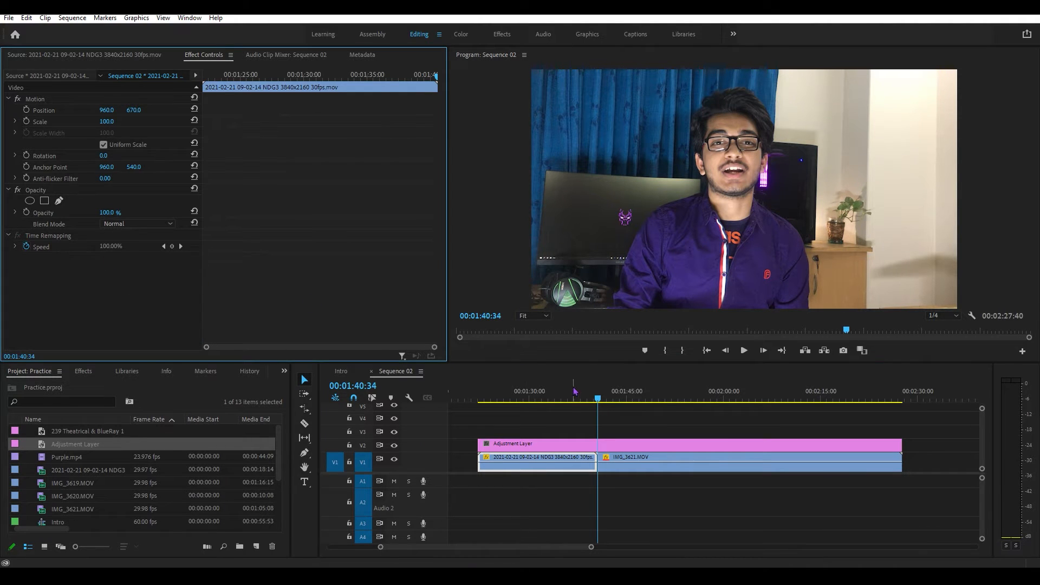
# - In the Color workspace, apply the SL BIG HDR Creative look to the adjustment layer at 00:01:28:51
pyautogui.moveTo(574, 391); pyautogui.dragTo(525, 400)
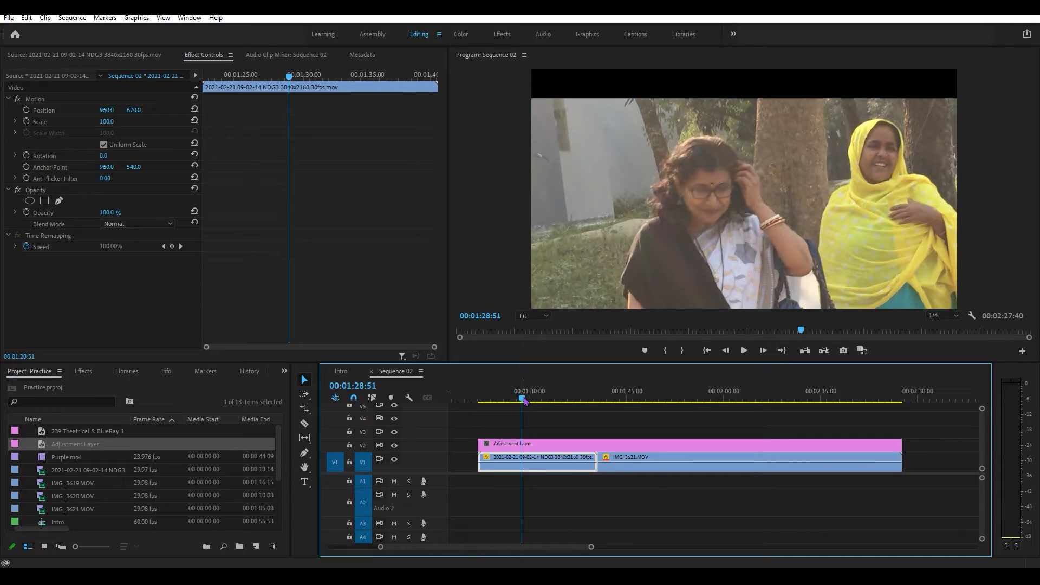
pyautogui.click(543, 446)
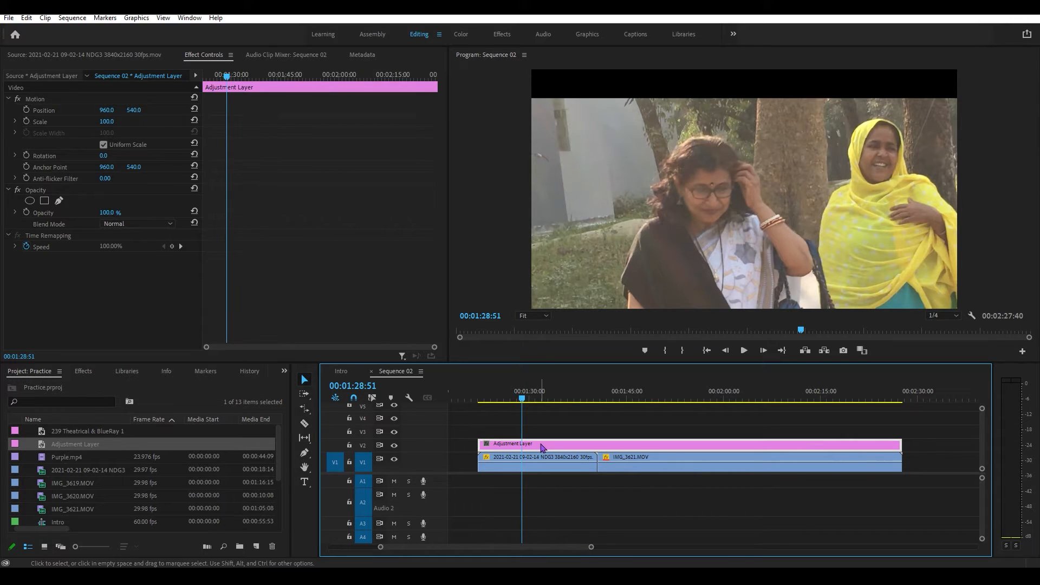
pyautogui.click(461, 34)
pyautogui.click(923, 126)
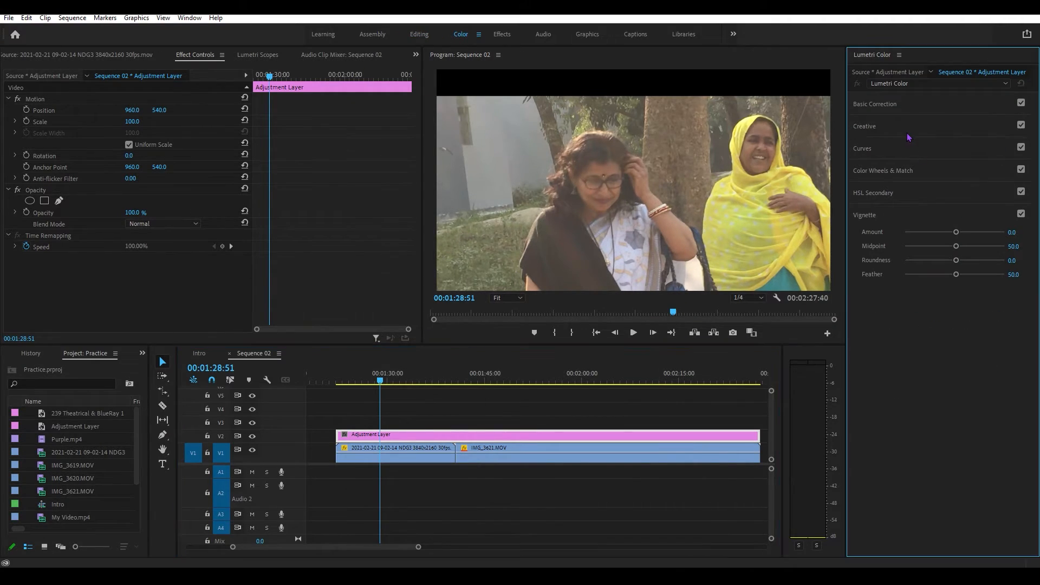
pyautogui.click(926, 143)
pyautogui.click(923, 347)
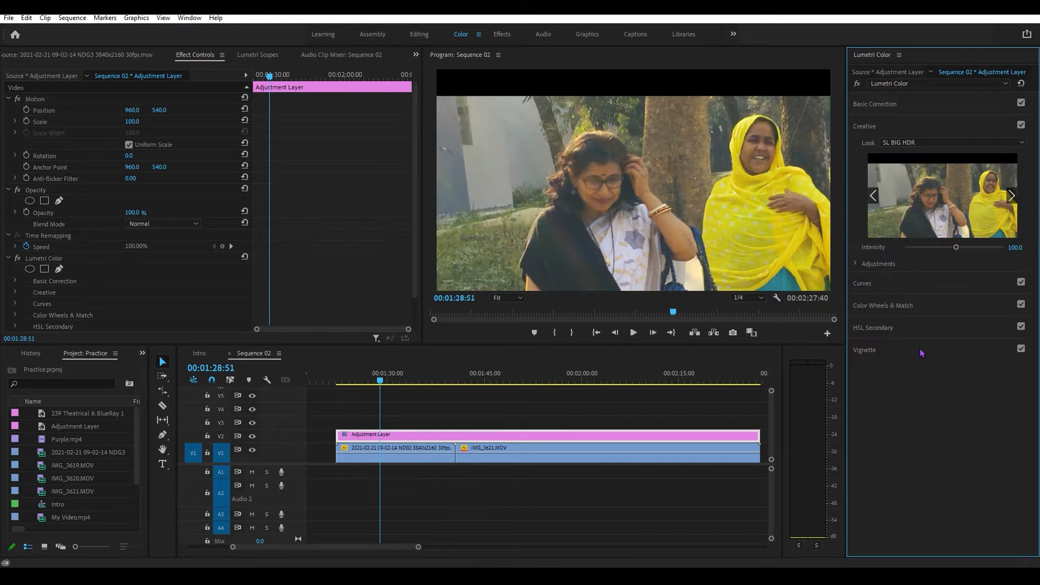
# - Try the SL CLEAN KODAK C, SL MATRIX MARS, SL CLEAN KODAK A NDR and SL CLEAN KODAK A HDR looks on the adjustment layer
pyautogui.click(921, 144)
pyautogui.click(923, 452)
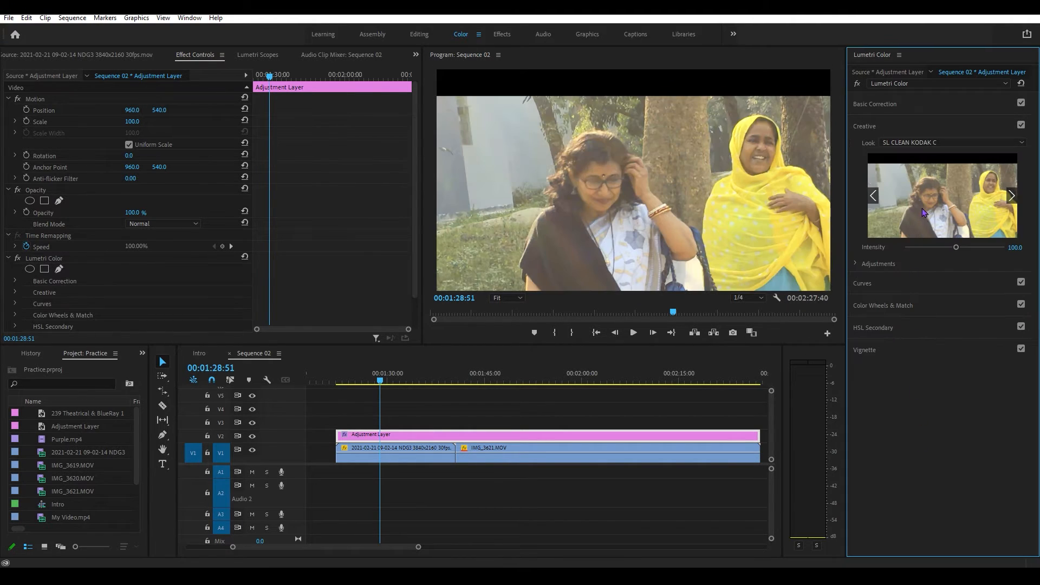
pyautogui.click(917, 143)
pyautogui.click(921, 475)
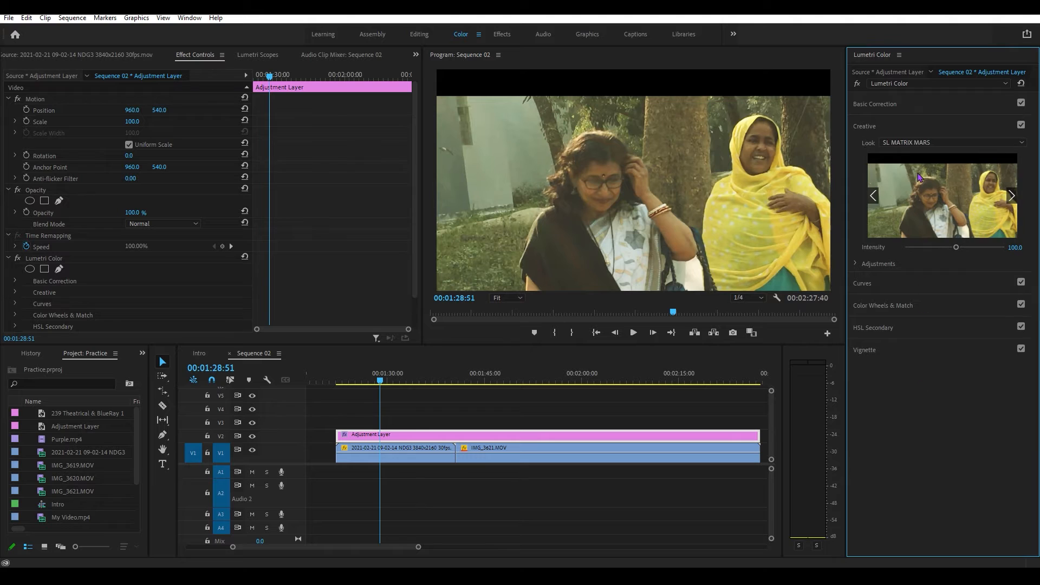
pyautogui.click(916, 143)
pyautogui.click(930, 191)
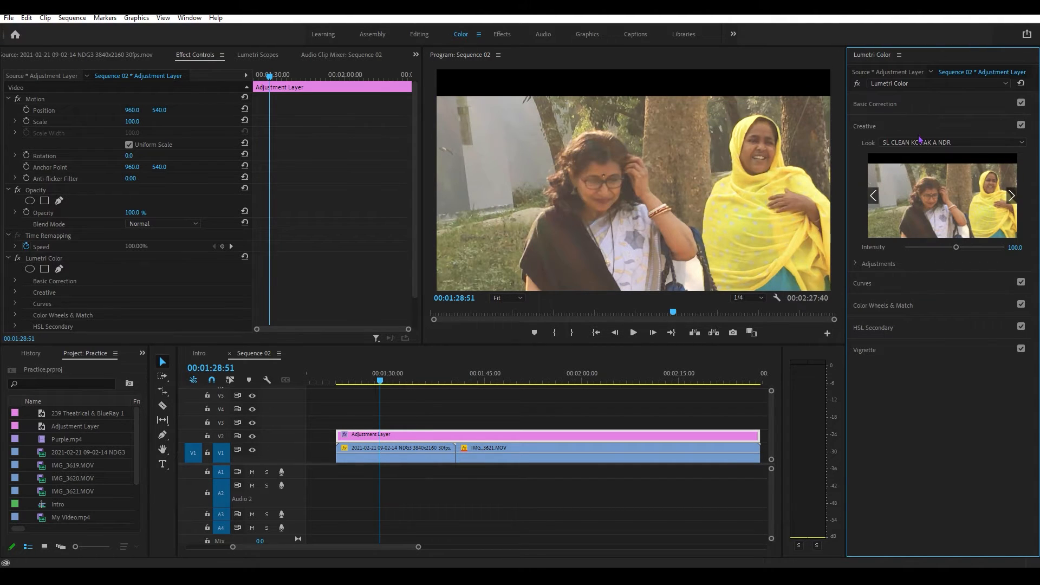
pyautogui.click(920, 142)
pyautogui.click(930, 177)
# - Apply the SL IRON HDR look to the adjustment layer and play back the NDG3 clip
pyautogui.click(923, 144)
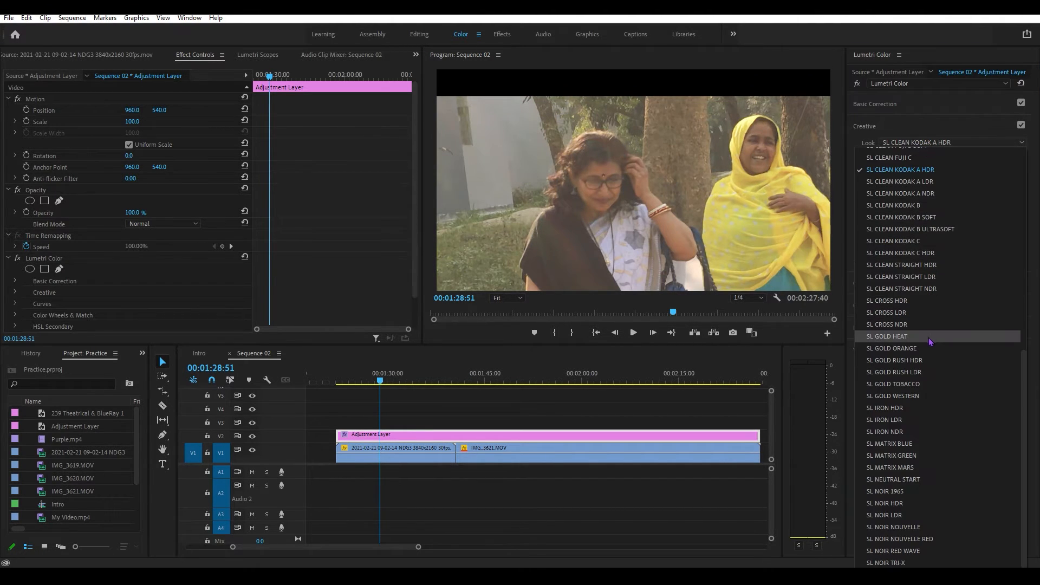
pyautogui.click(913, 409)
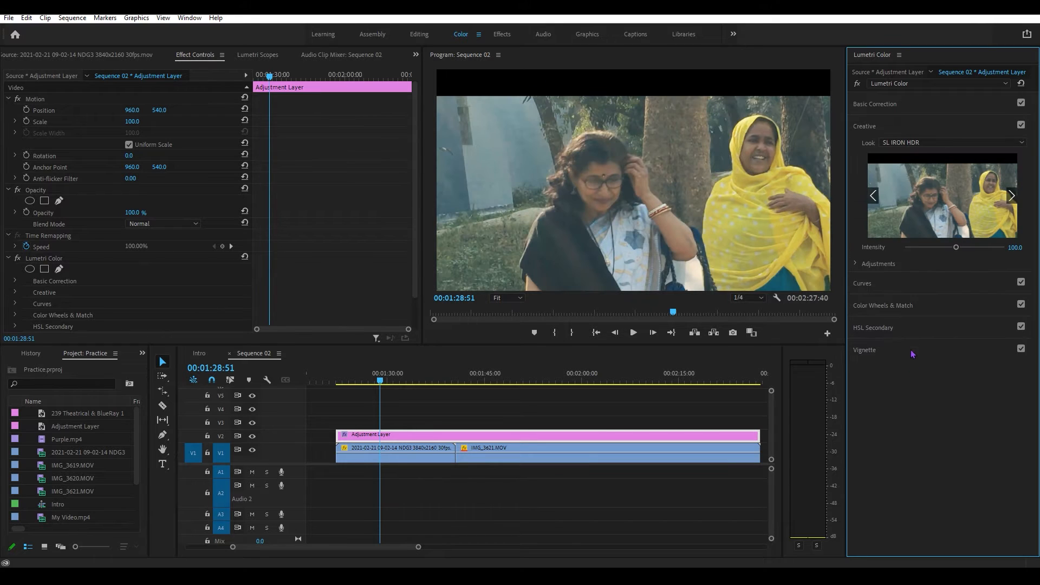
pyautogui.press('space')
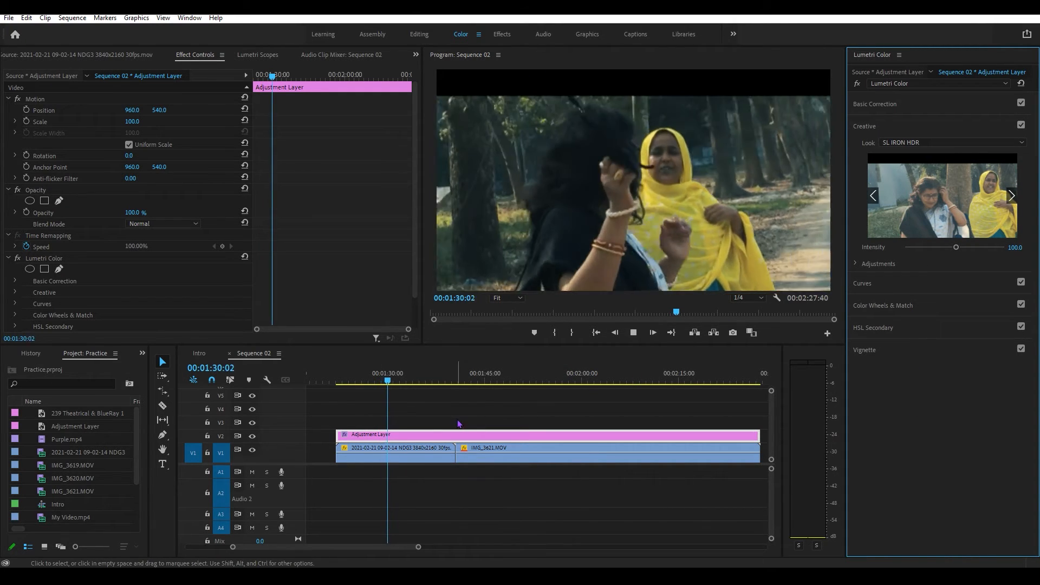
# - Split the adjustment layer at 00:01:40:34, where the NDG3 clip meets IMG_3621.MOV
pyautogui.moveTo(445, 380)
pyautogui.mouseDown()
pyautogui.moveTo(512, 381)
pyautogui.moveTo(456, 381)
pyautogui.mouseUp()
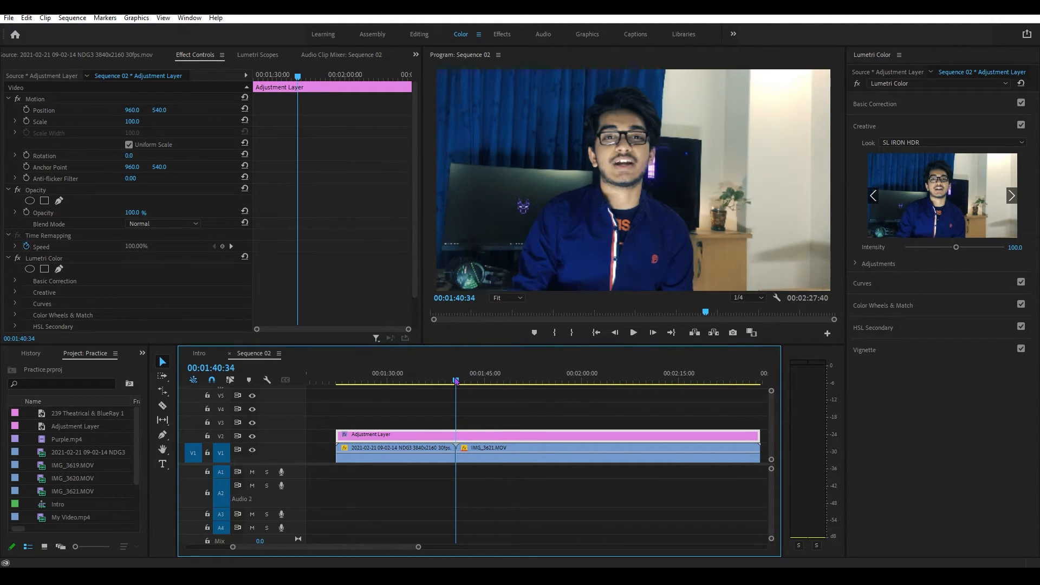
pyautogui.click(460, 438)
pyautogui.press('v')
# - Replace the Lumetri Color effect on the adjustment layer above IMG_3621.MOV with the SL BIG MINUS BLUE Creative look
pyautogui.moveTo(457, 381); pyautogui.dragTo(474, 384)
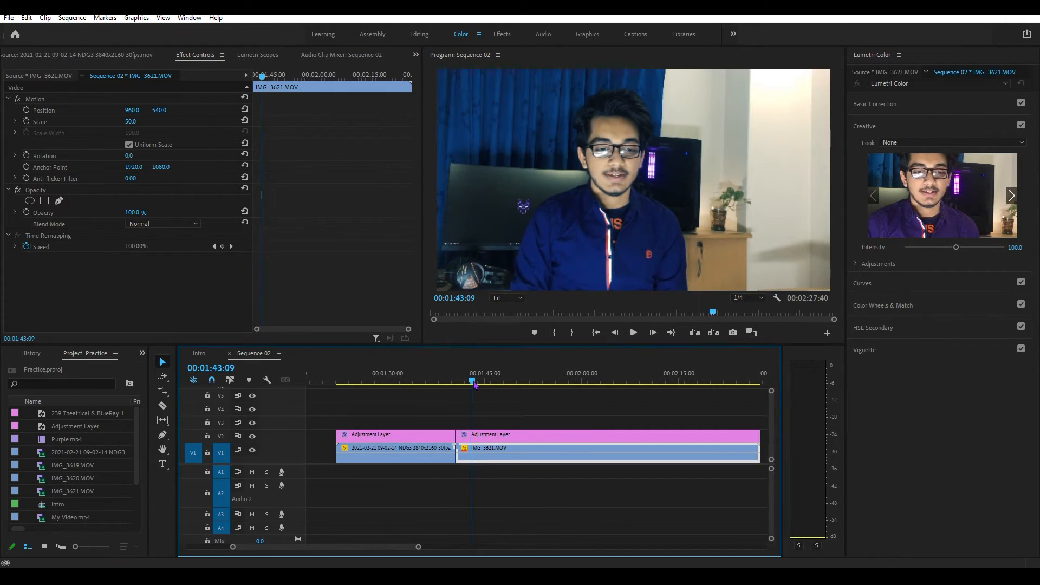
pyautogui.click(493, 435)
pyautogui.click(55, 259)
pyautogui.press('Delete')
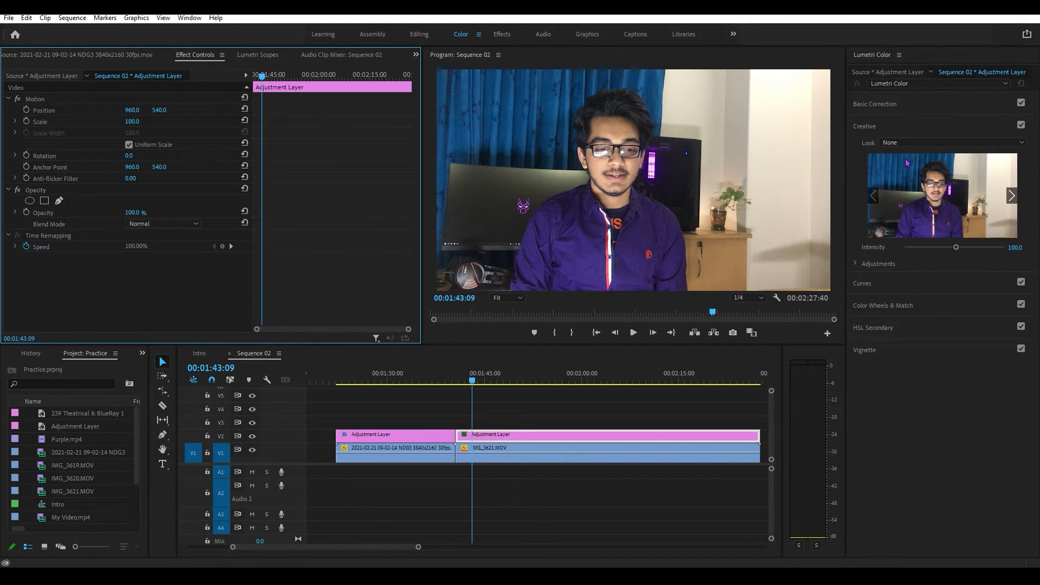
pyautogui.click(921, 142)
pyautogui.click(921, 368)
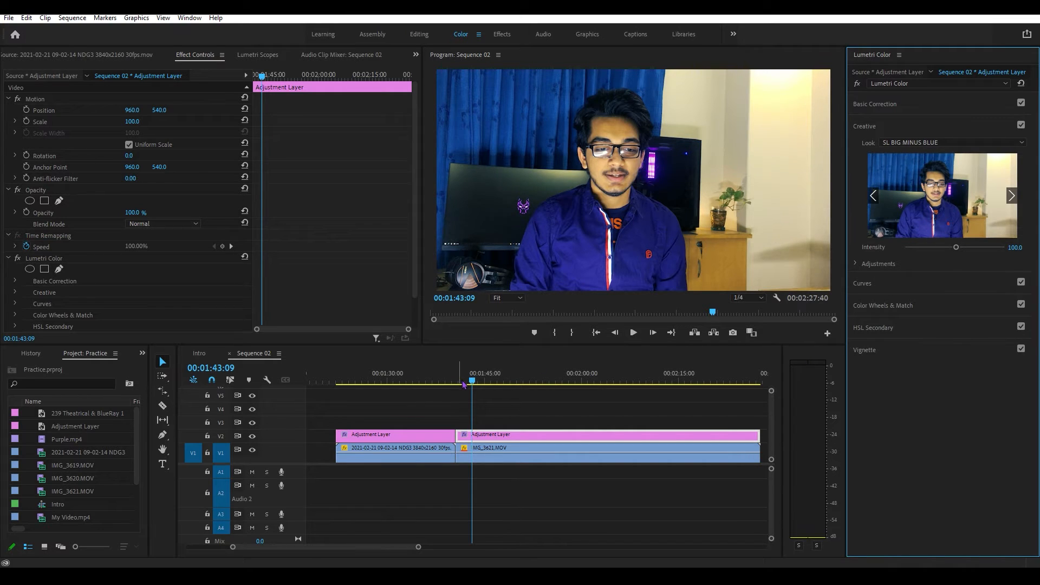
# - Reset the NDG3 clip's vertical position to 540.0 at 00:01:29:41
pyautogui.moveTo(464, 385); pyautogui.dragTo(387, 384)
pyautogui.click(406, 436)
pyautogui.click(404, 457)
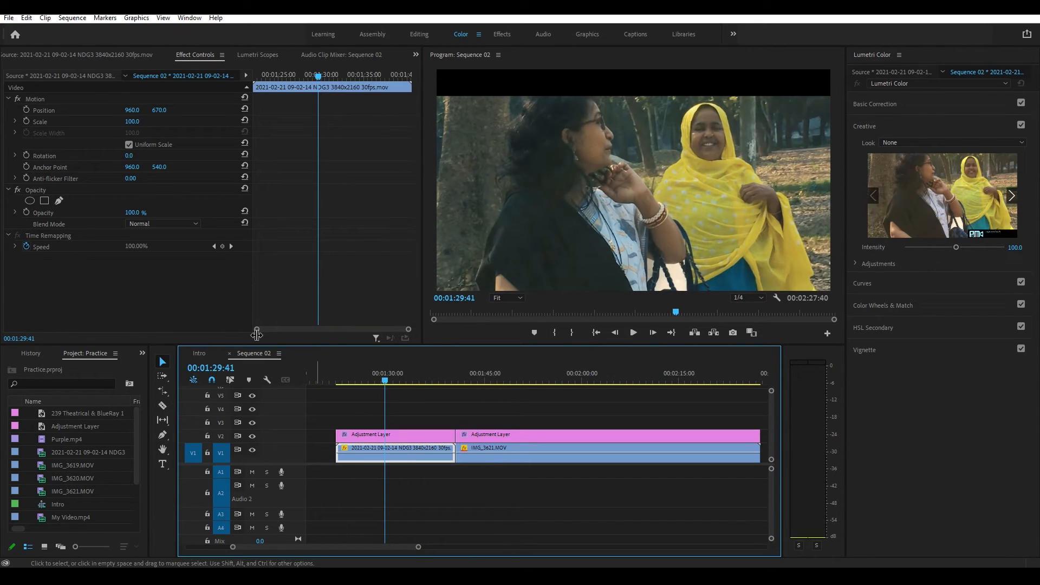
pyautogui.click(160, 112)
pyautogui.press('Return')
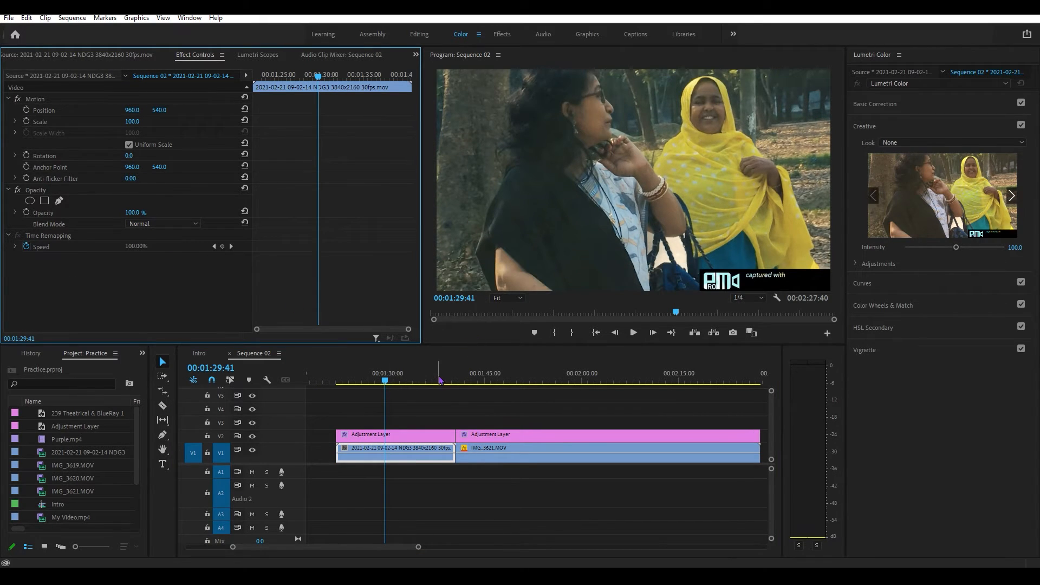
# - Place the 239 Theatrical & BlueRay 1080.png letterbox overlay on V3 above the NDG3 clip
pyautogui.moveTo(440, 381); pyautogui.dragTo(474, 381)
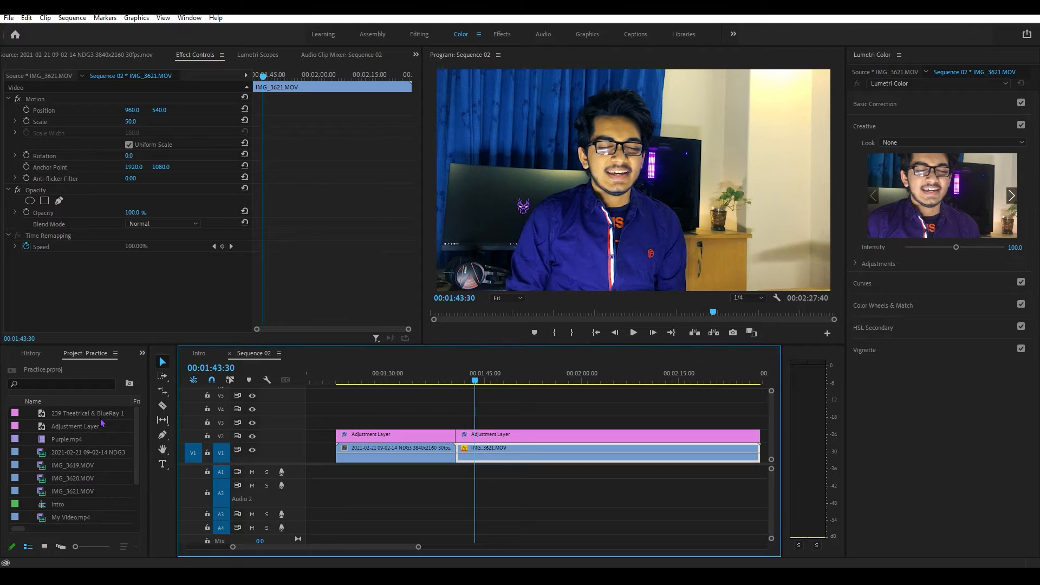
pyautogui.moveTo(101, 417); pyautogui.dragTo(352, 422)
pyautogui.click(384, 380)
# - Give the adjustment layer above IMG_3621.MOV a vignette with Amount -3.0, Midpoint 44.9 and Feather 52.4, and play it back
pyautogui.moveTo(385, 381); pyautogui.dragTo(464, 380)
pyautogui.click(524, 437)
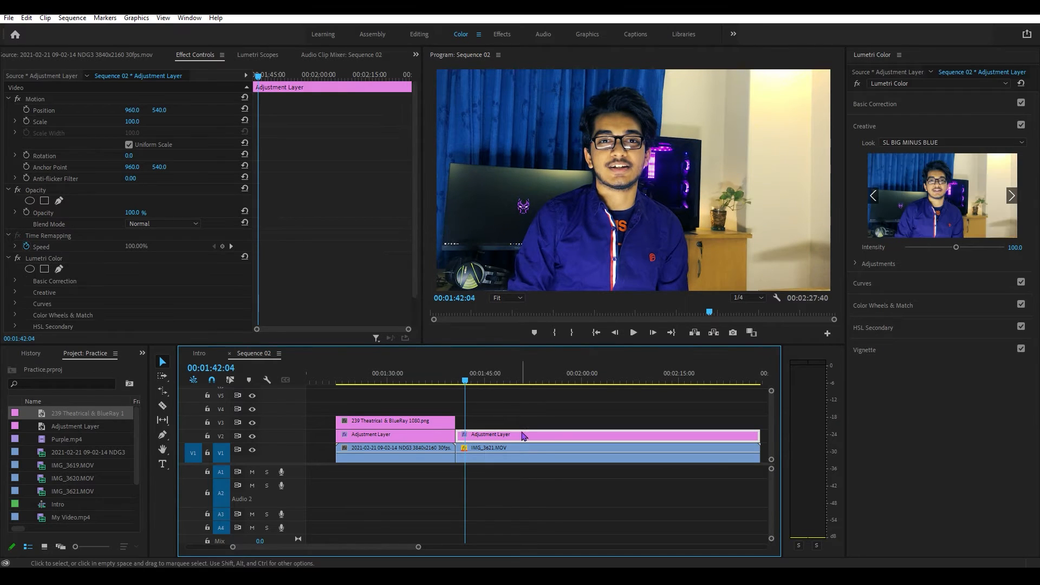
pyautogui.click(882, 352)
pyautogui.moveTo(955, 232); pyautogui.dragTo(752, 239)
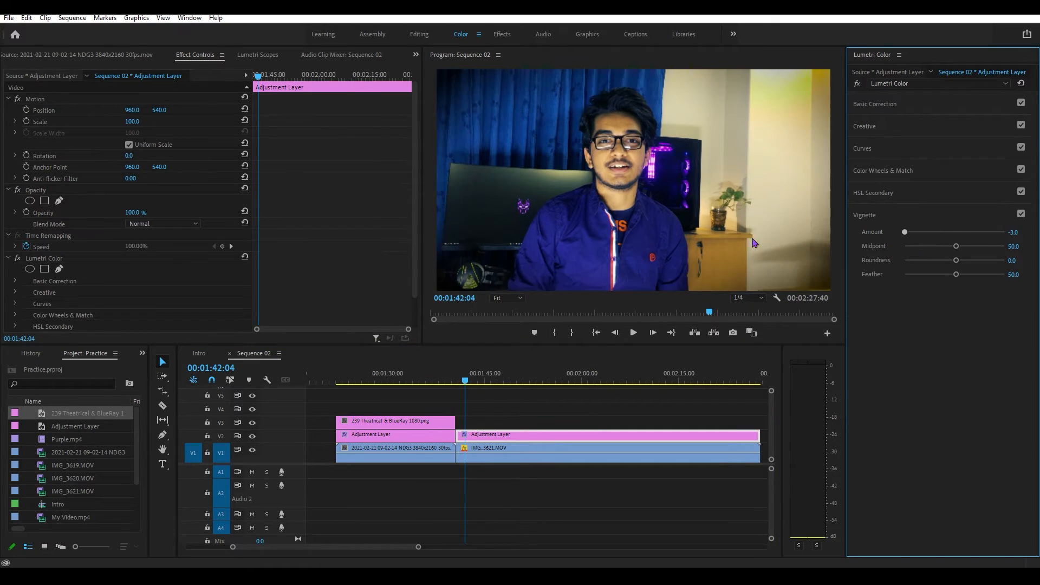
pyautogui.moveTo(957, 249); pyautogui.dragTo(952, 279)
pyautogui.click(573, 472)
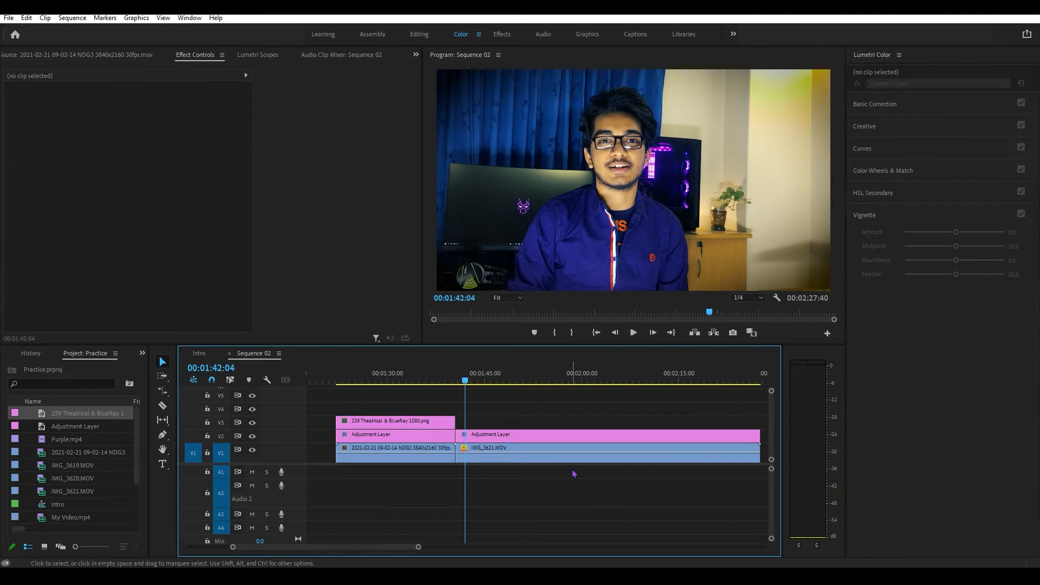
pyautogui.click(542, 435)
pyautogui.press('space')
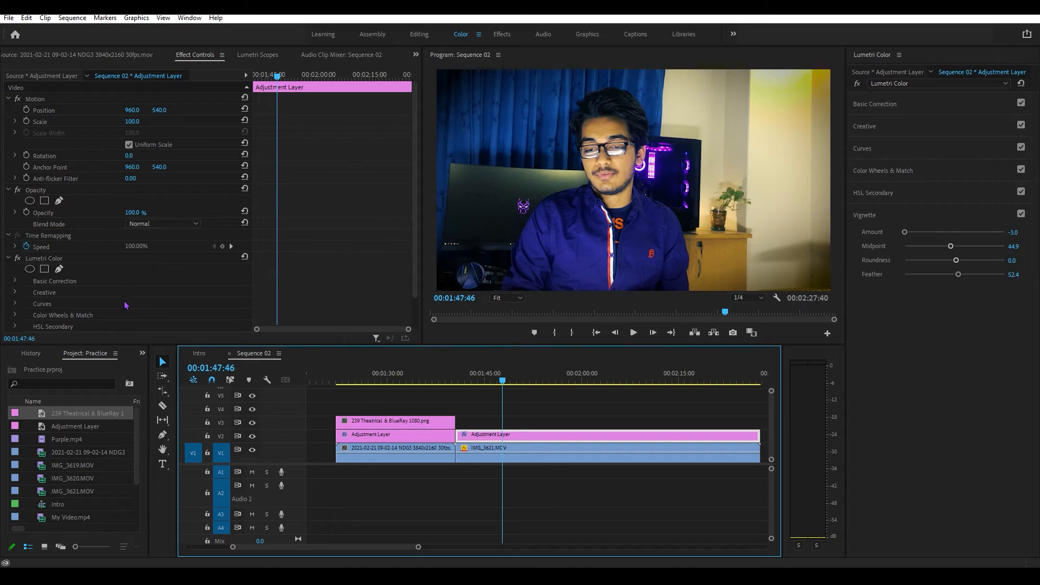
# - Add a four-point polygon opacity mask to the adjustment layer above IMG_3621.MOV and stretch its corners beyond the whole frame
pyautogui.scroll(-2, 111, 294)
pyautogui.click(518, 298)
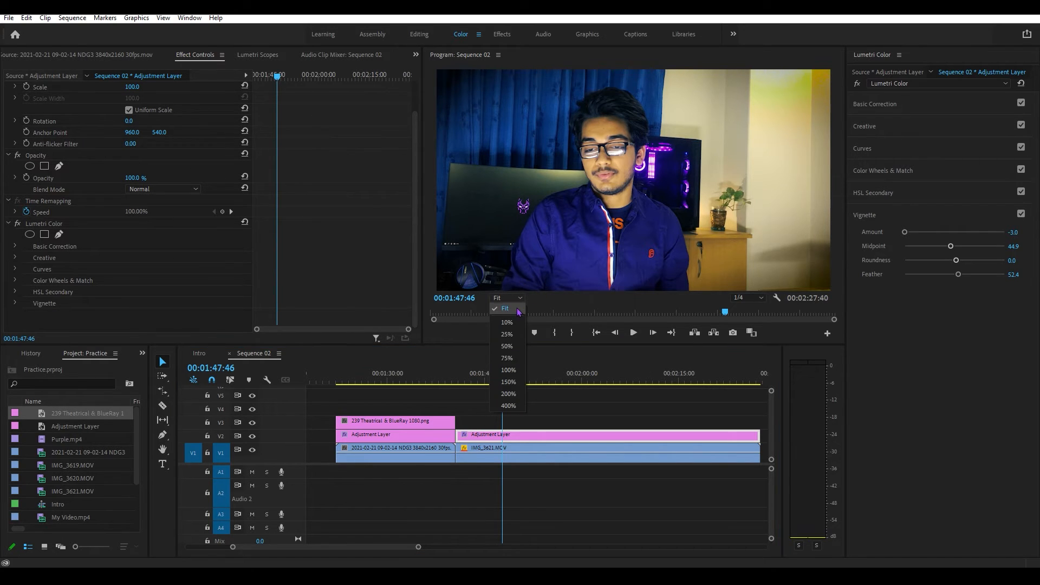
pyautogui.click(507, 334)
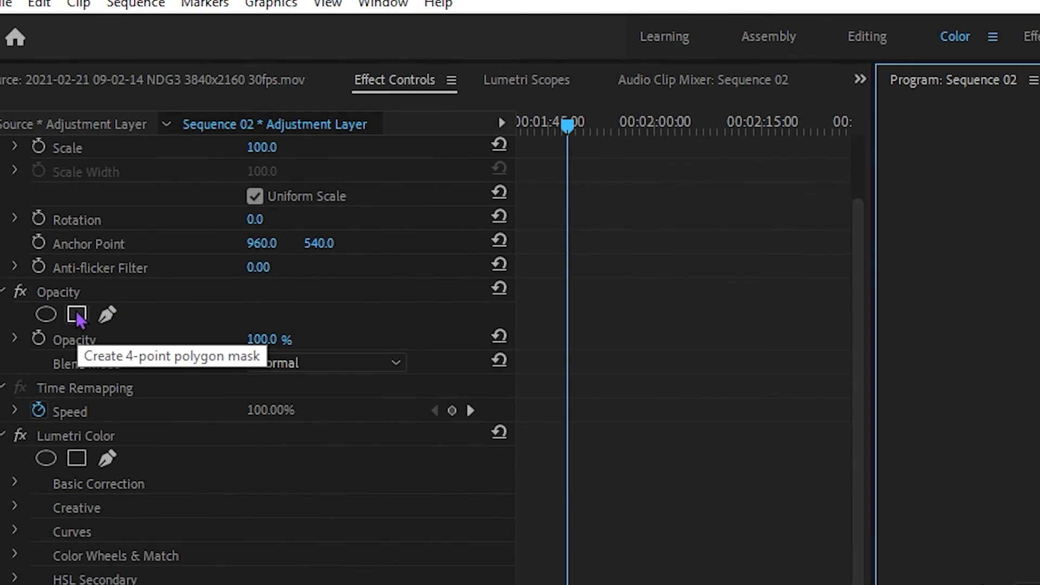
pyautogui.click(44, 166)
pyautogui.moveTo(601, 199); pyautogui.dragTo(591, 272)
pyautogui.moveTo(666, 198); pyautogui.dragTo(791, 273)
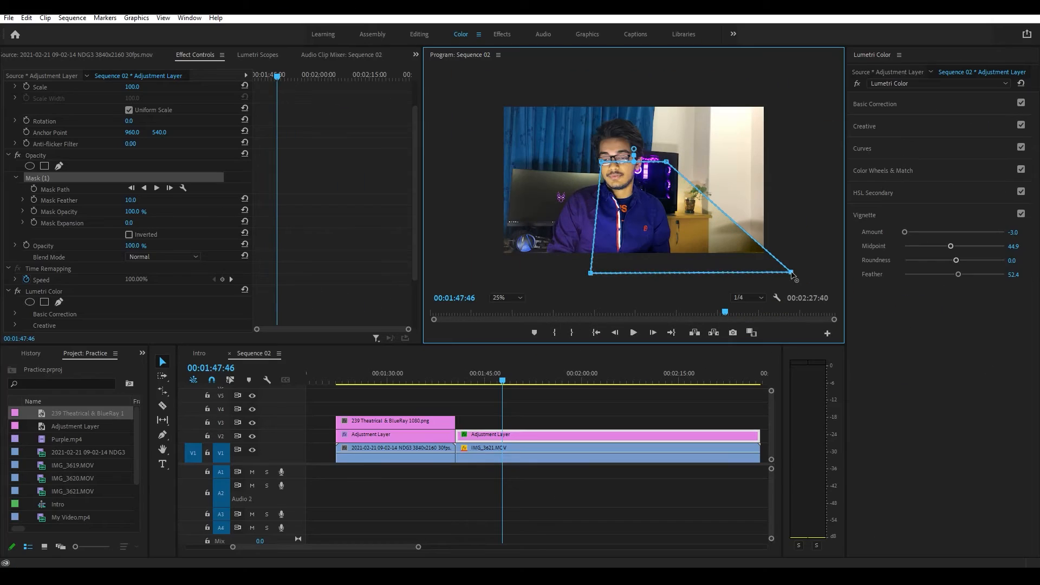
pyautogui.moveTo(667, 163); pyautogui.dragTo(788, 85)
pyautogui.moveTo(601, 161); pyautogui.dragTo(494, 95)
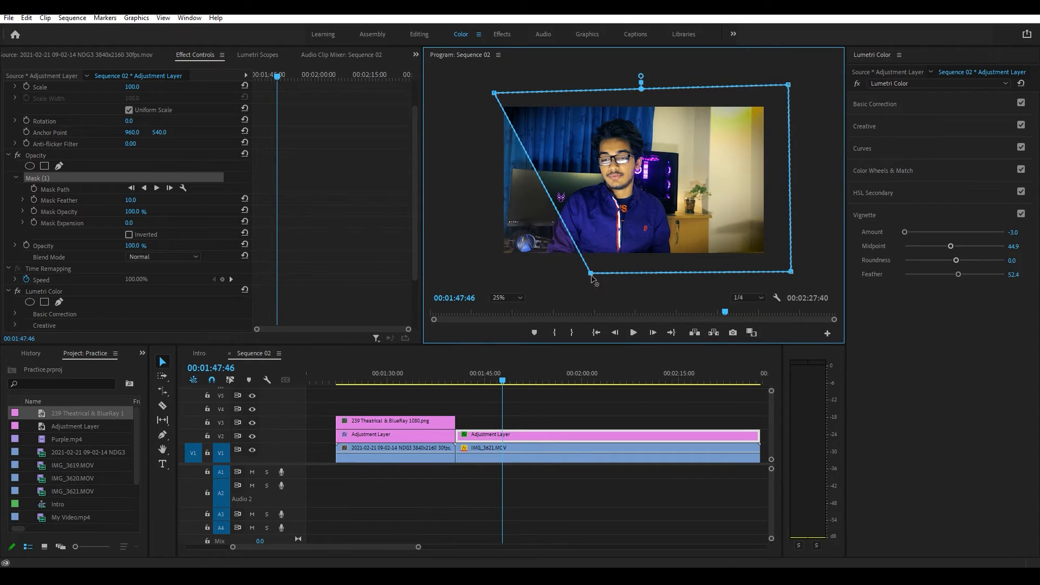
pyautogui.moveTo(591, 273); pyautogui.dragTo(485, 270)
# - Animate the mask path from full-frame coverage at 00:01:44:00 to its left corners moved toward the frame's right side at 00:01:45:22
pyautogui.click(478, 375)
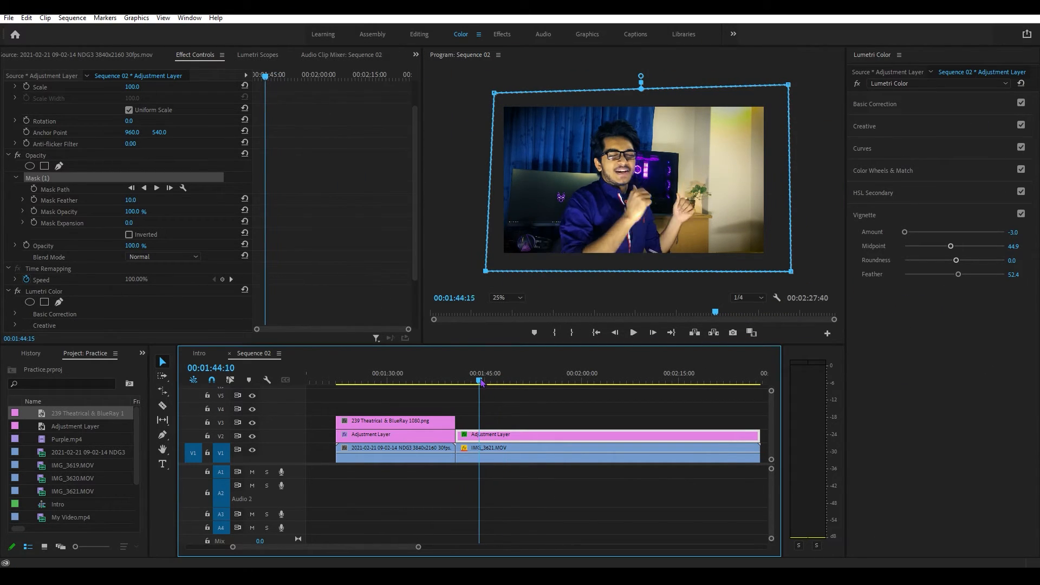
pyautogui.click(34, 189)
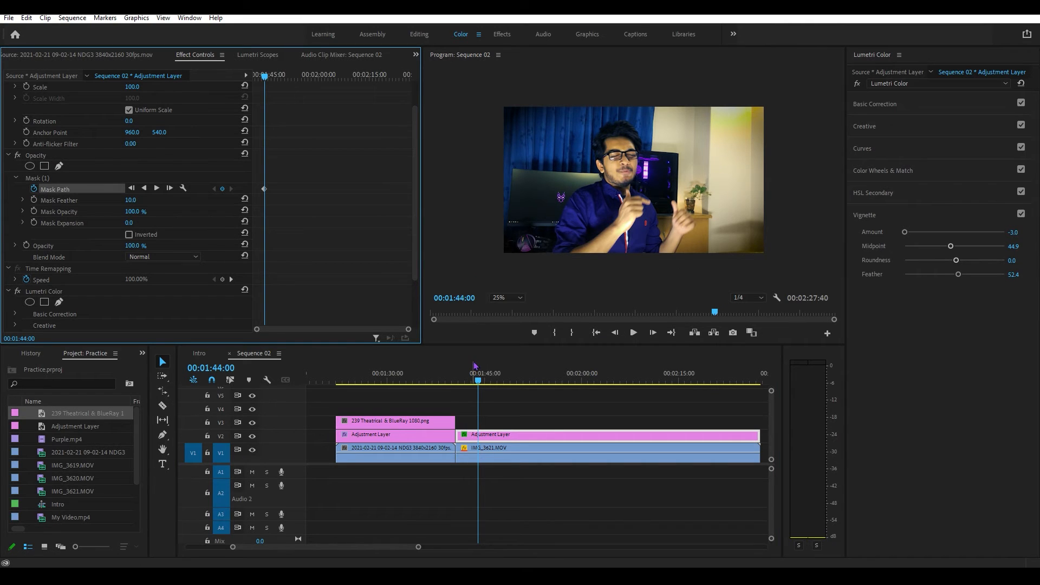
pyautogui.press('space')
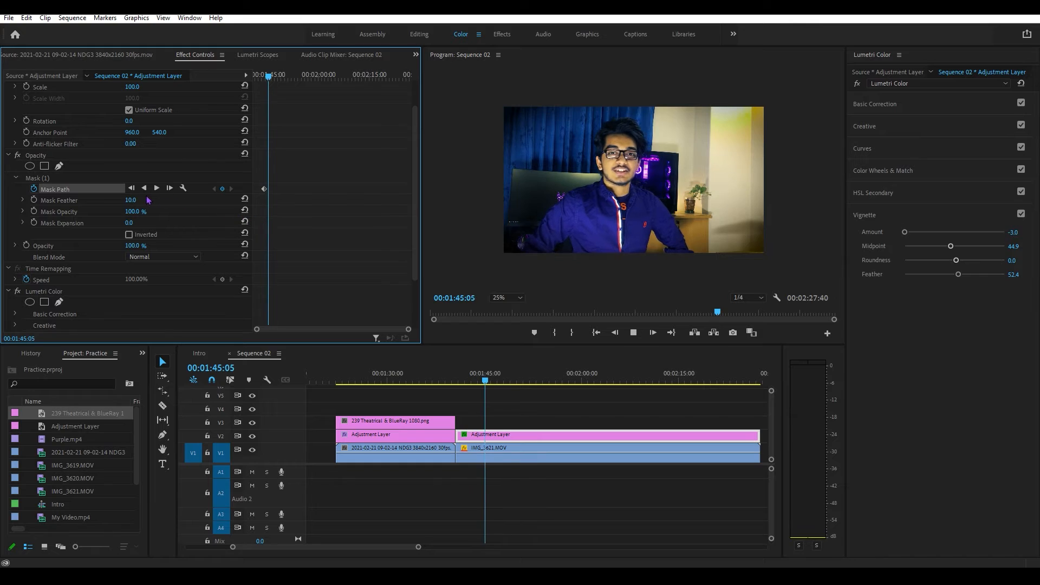
pyautogui.press('space')
pyautogui.click(53, 180)
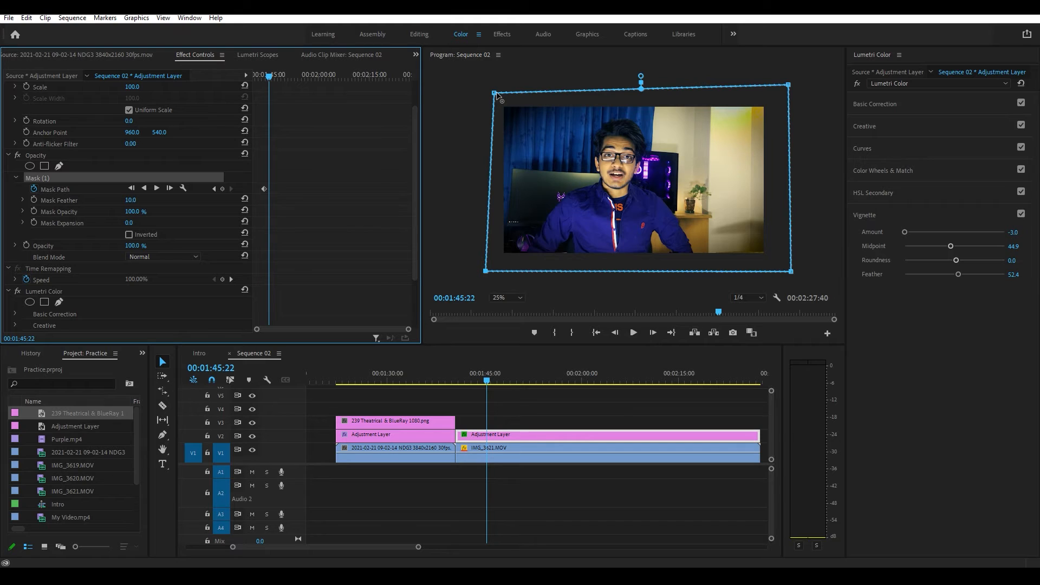
pyautogui.moveTo(495, 93); pyautogui.dragTo(751, 96)
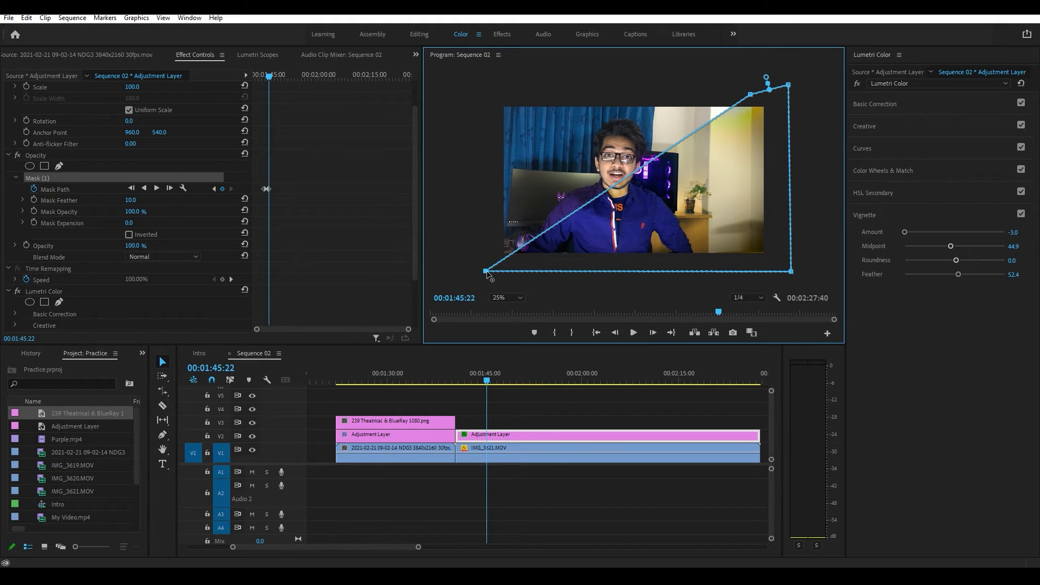
pyautogui.moveTo(487, 273); pyautogui.dragTo(684, 279)
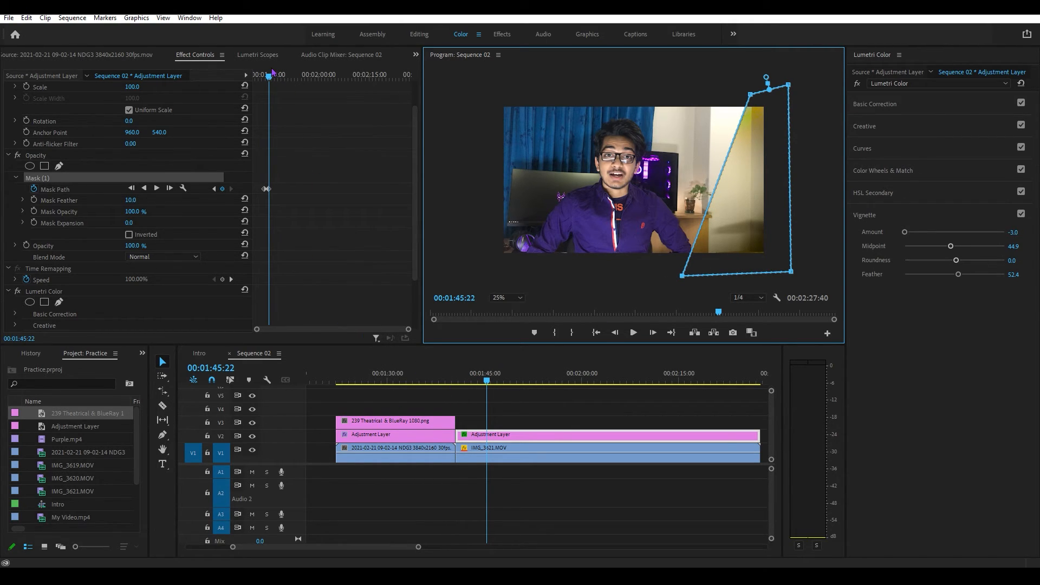
# - Preview the mask animation between its keyframes and return the program view's zoom to Fit
pyautogui.moveTo(270, 77); pyautogui.dragTo(266, 77)
pyautogui.press('space')
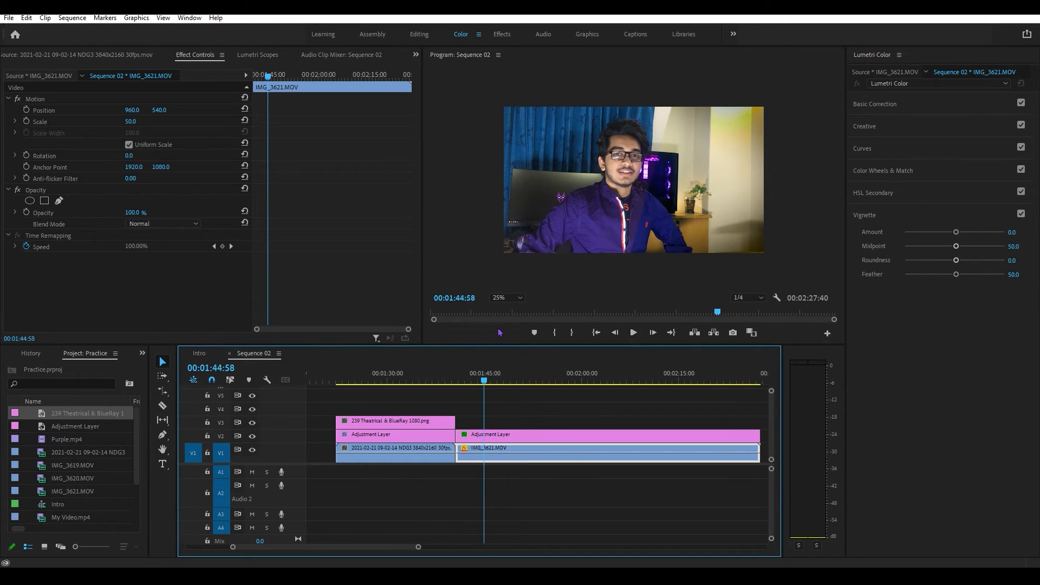
pyautogui.click(506, 297)
pyautogui.click(504, 311)
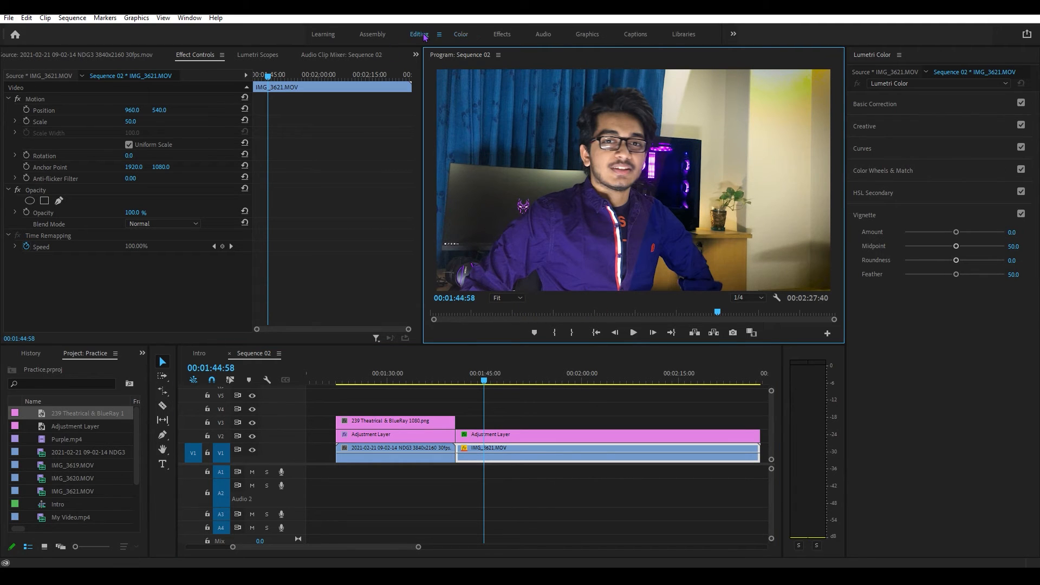
# - Switch to the Editing workspace and play back the animated mask transition over IMG_3621.MOV
pyautogui.click(422, 34)
pyautogui.moveTo(627, 403); pyautogui.dragTo(607, 402)
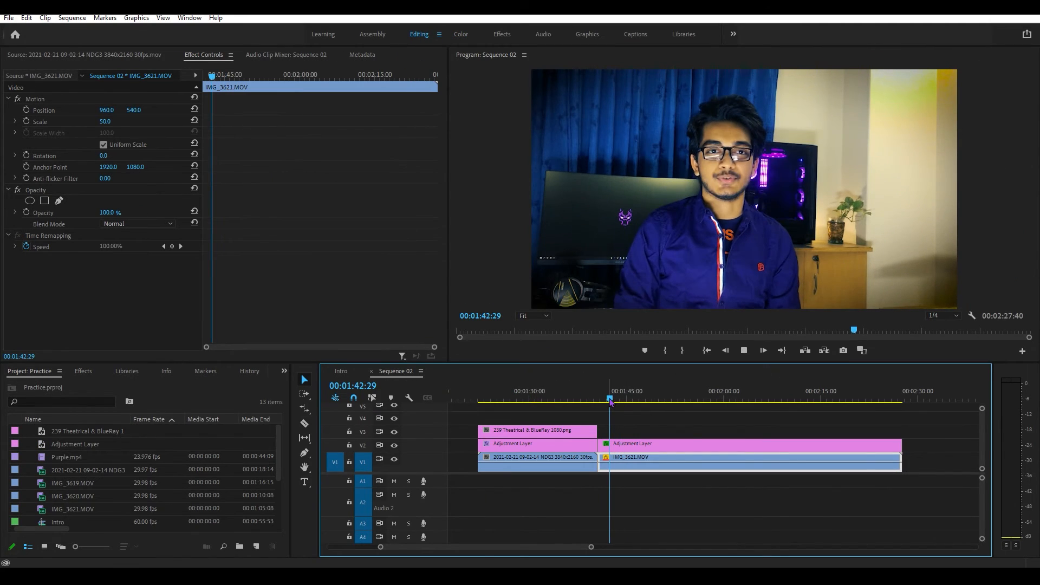
pyautogui.press('space')
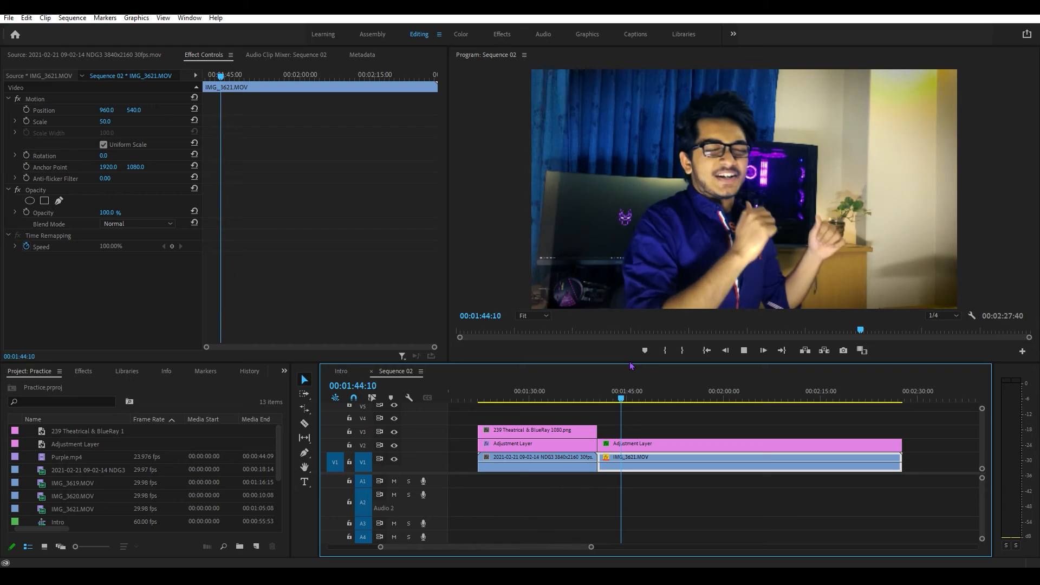
pyautogui.press('space')
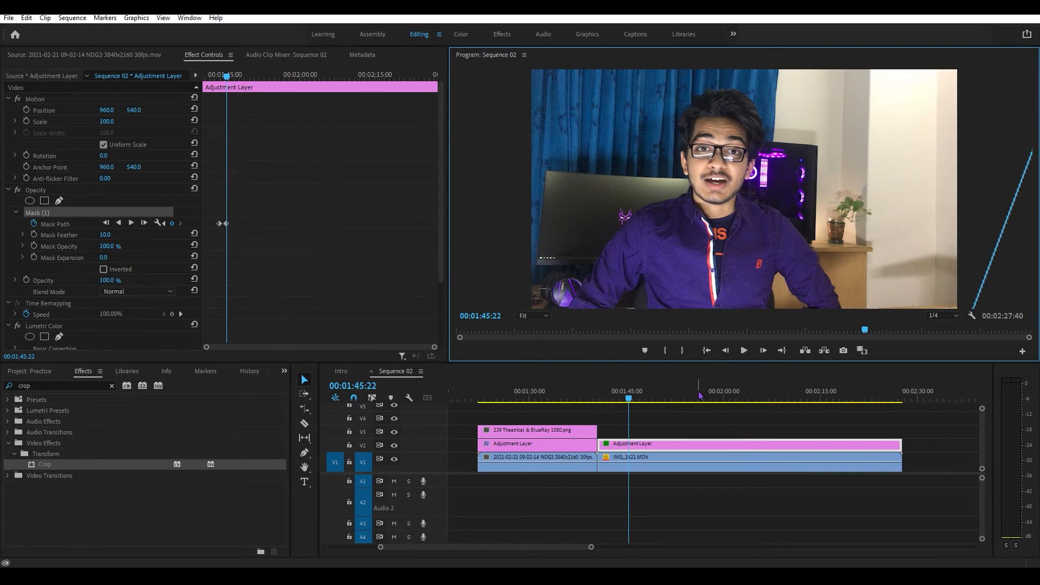
pyautogui.click(620, 402)
pyautogui.press('space')
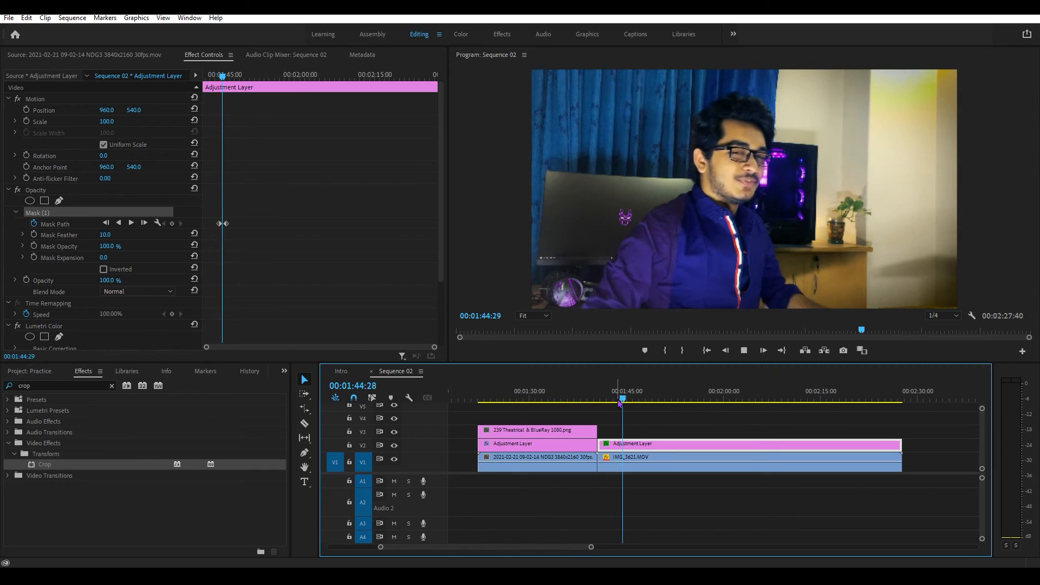
pyautogui.press('space')
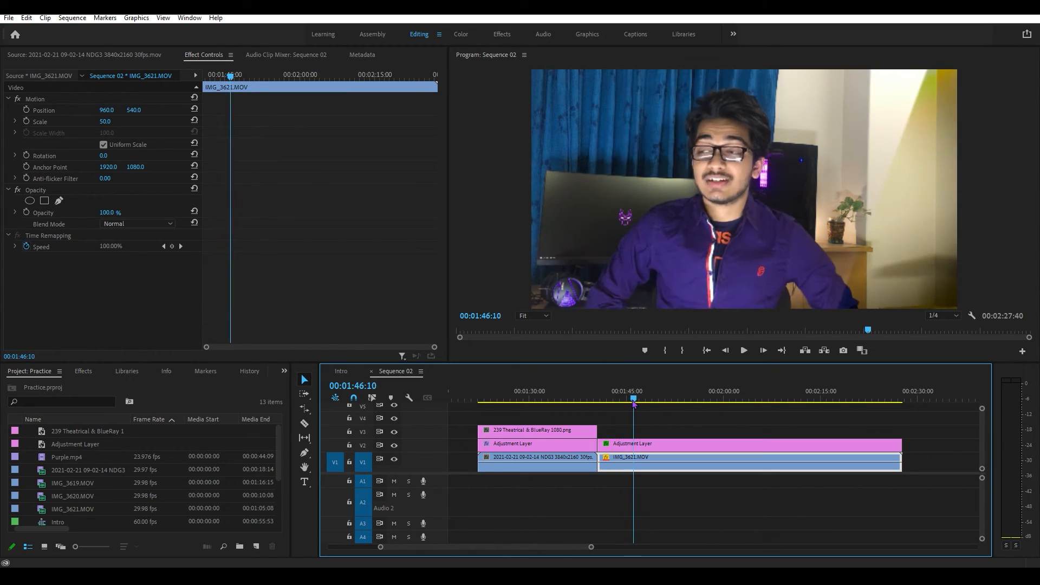
pyautogui.press('space')
# - Apply the Crop effect to the adjustment layer above the NDG3 clip, with the playhead at 00:01:28:56
pyautogui.moveTo(638, 403); pyautogui.dragTo(522, 402)
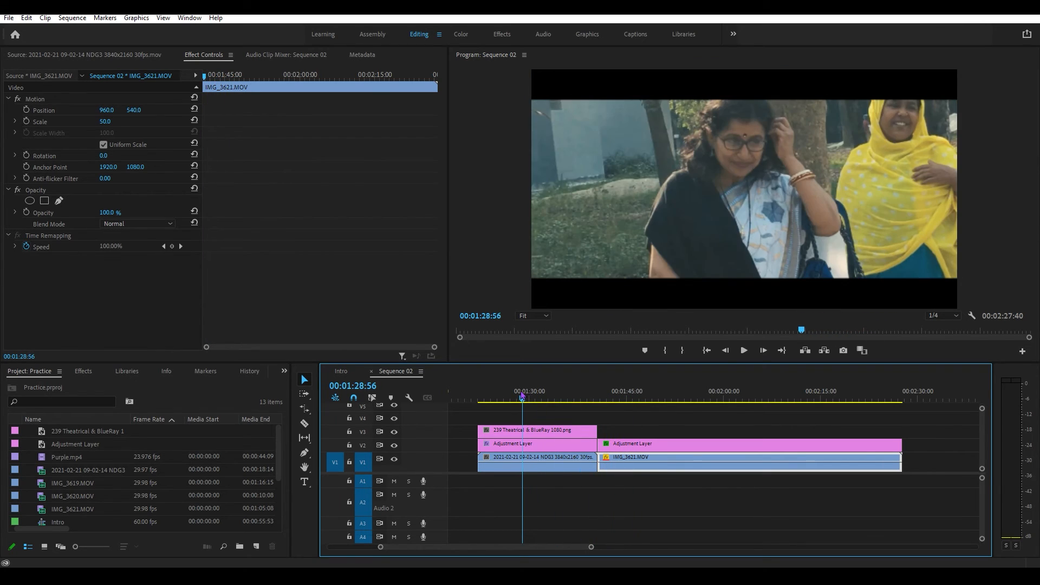
pyautogui.click(538, 452)
pyautogui.click(83, 371)
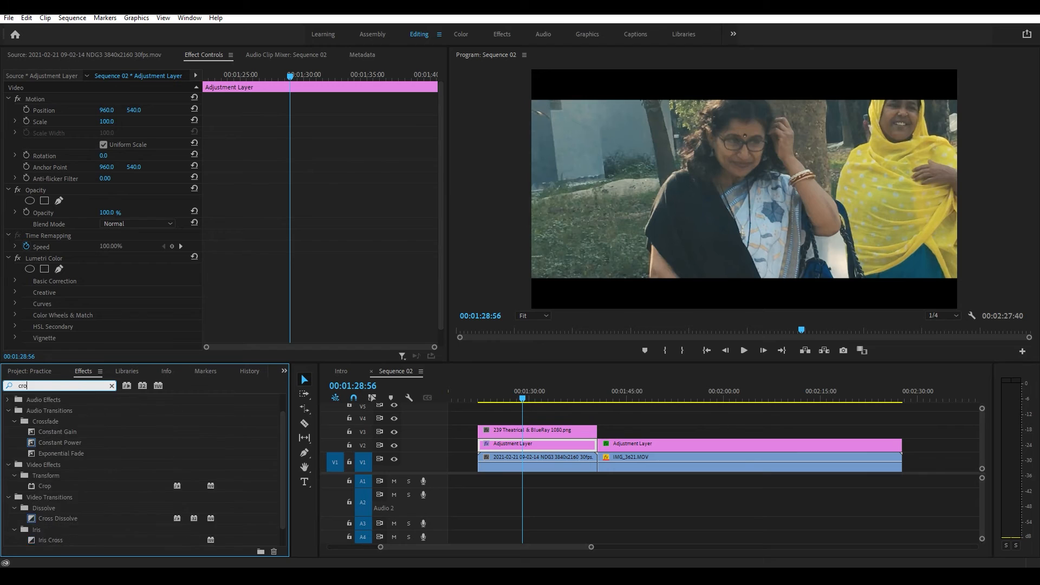
pyautogui.moveTo(47, 467); pyautogui.dragTo(566, 447)
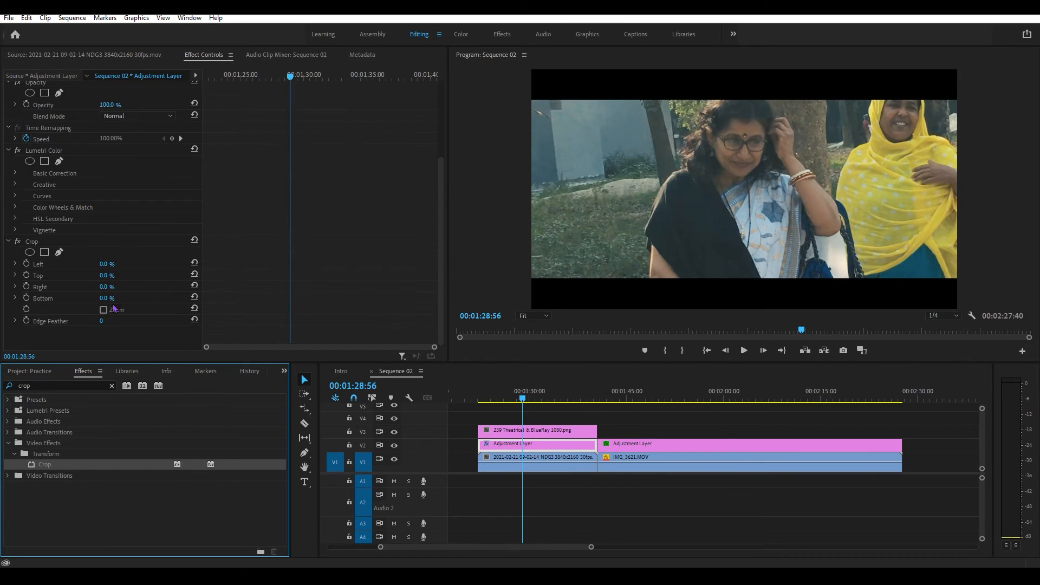
pyautogui.moveTo(104, 265)
pyautogui.mouseDown()
pyautogui.moveTo(127, 265)
pyautogui.moveTo(104, 265)
pyautogui.mouseUp()
pyautogui.scroll(4, 44, 248)
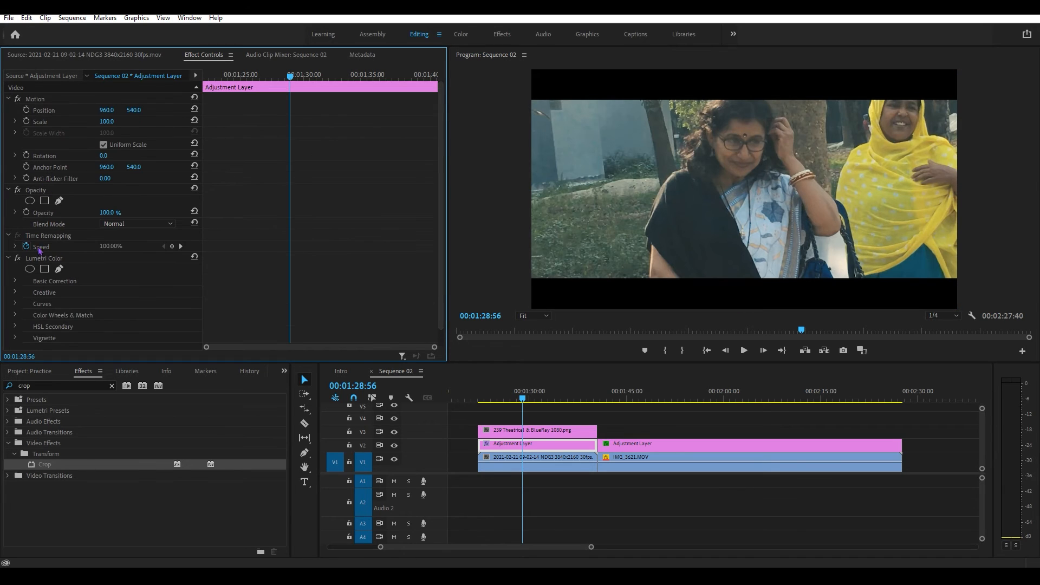
# - Draw a closed freeform Lumetri Color mask around the woman in the black shawl on the NDG3 clip's adjustment layer
pyautogui.click(59, 270)
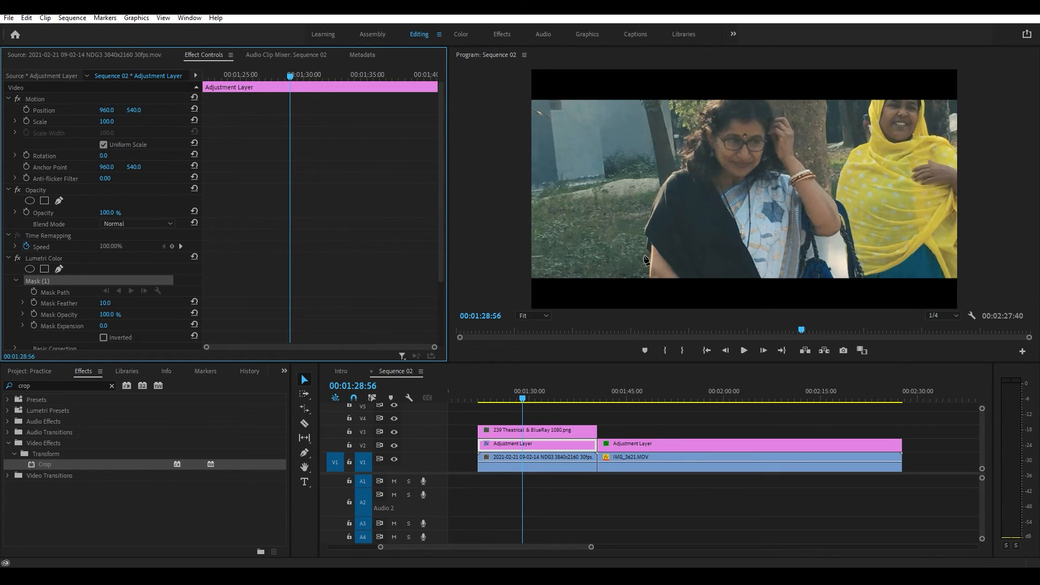
pyautogui.click(623, 274)
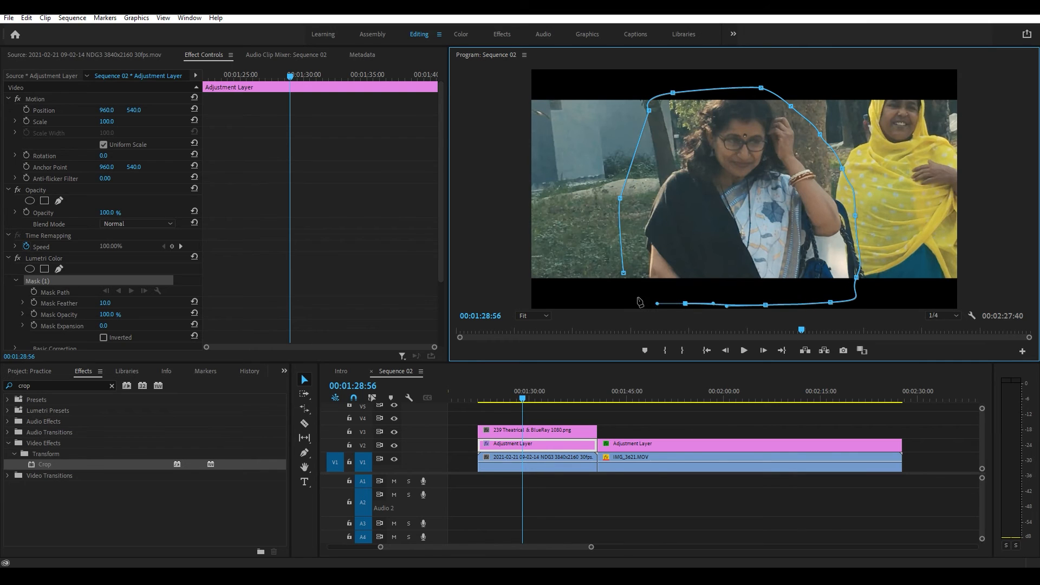
pyautogui.click(623, 274)
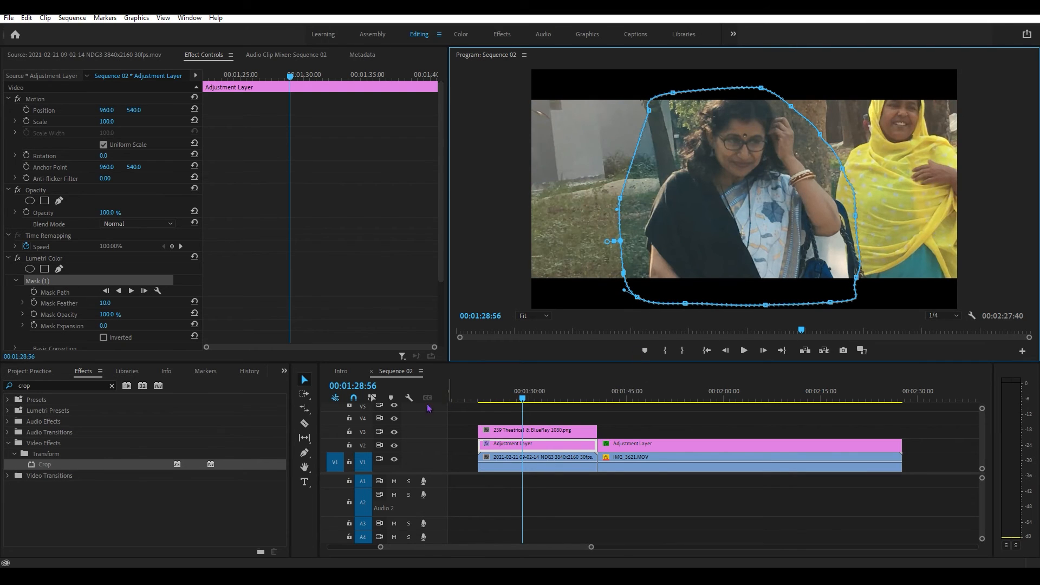
# - Set the Mask Feather of the Lumetri Color mask around the woman to 347.0
pyautogui.click(557, 416)
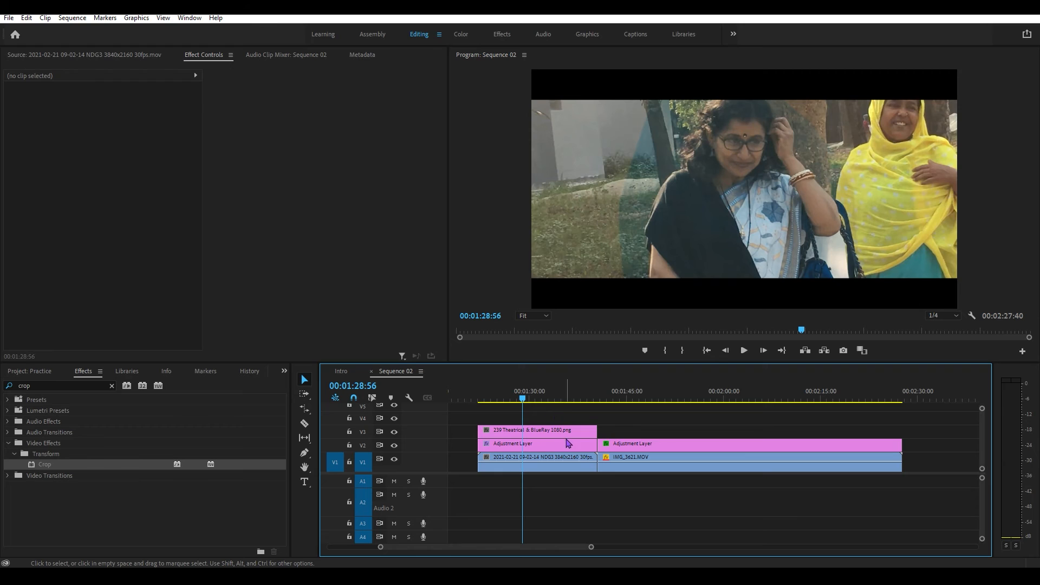
pyautogui.click(539, 447)
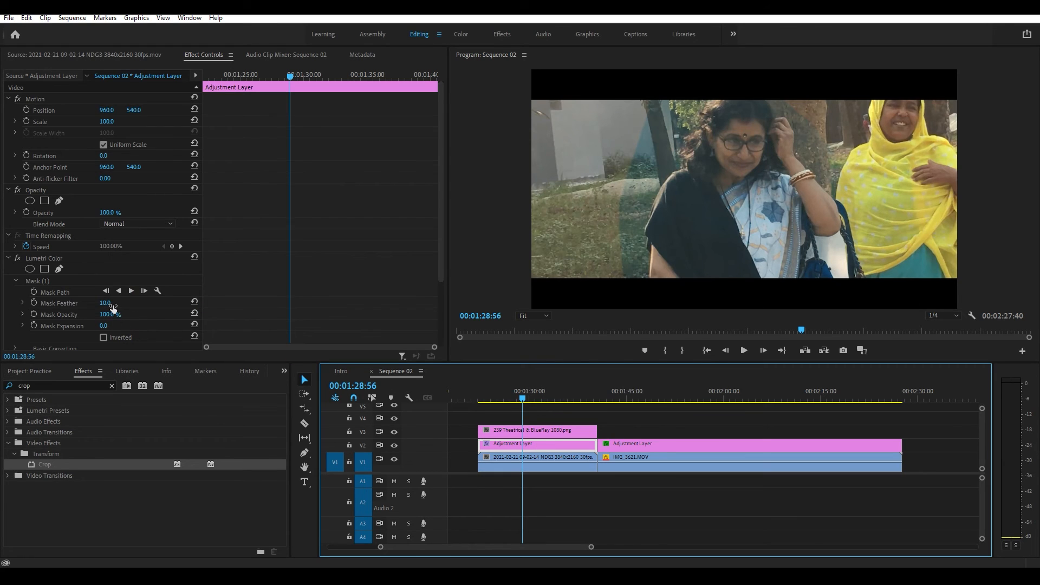
pyautogui.moveTo(113, 308); pyautogui.dragTo(125, 308)
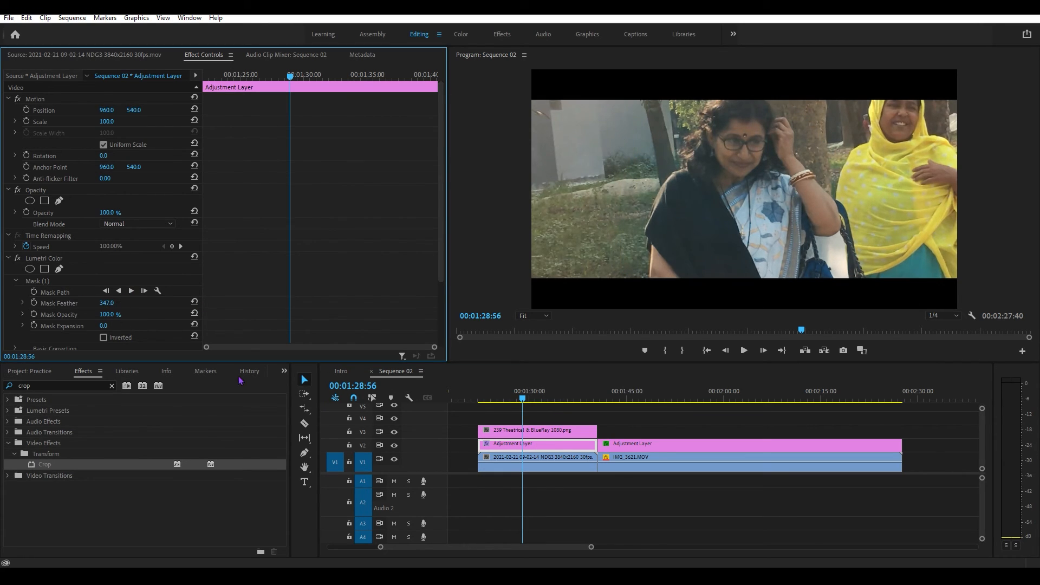
# - Move the opacity mask on the adjustment layer above IMG_3621.MOV past the frame's right edge at its second keyframe and play it back
pyautogui.moveTo(536, 403); pyautogui.dragTo(635, 390)
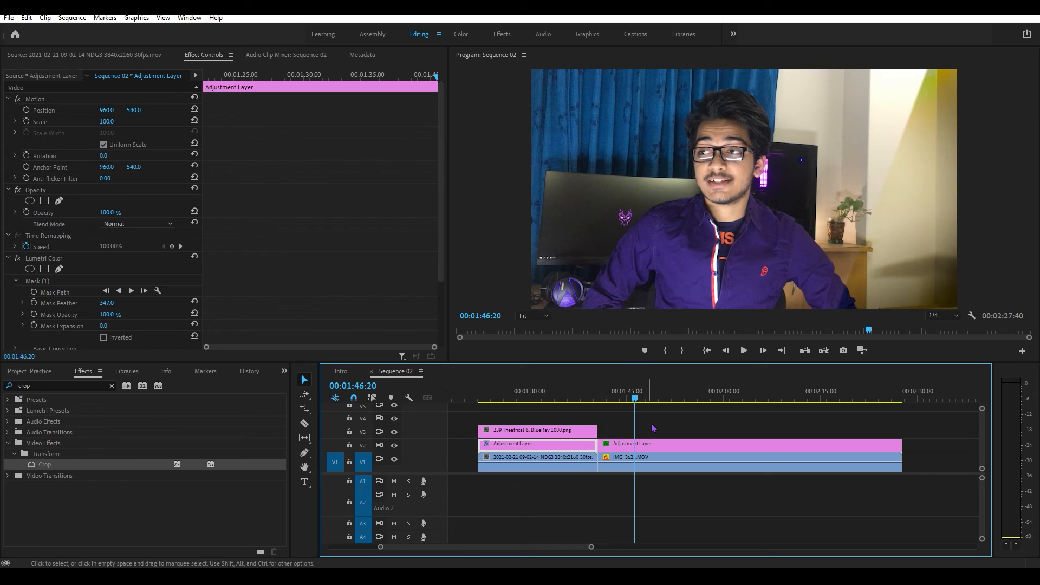
pyautogui.click(665, 446)
pyautogui.moveTo(235, 81); pyautogui.dragTo(232, 82)
pyautogui.click(59, 215)
pyautogui.moveTo(902, 227); pyautogui.dragTo(1031, 232)
pyautogui.press('space')
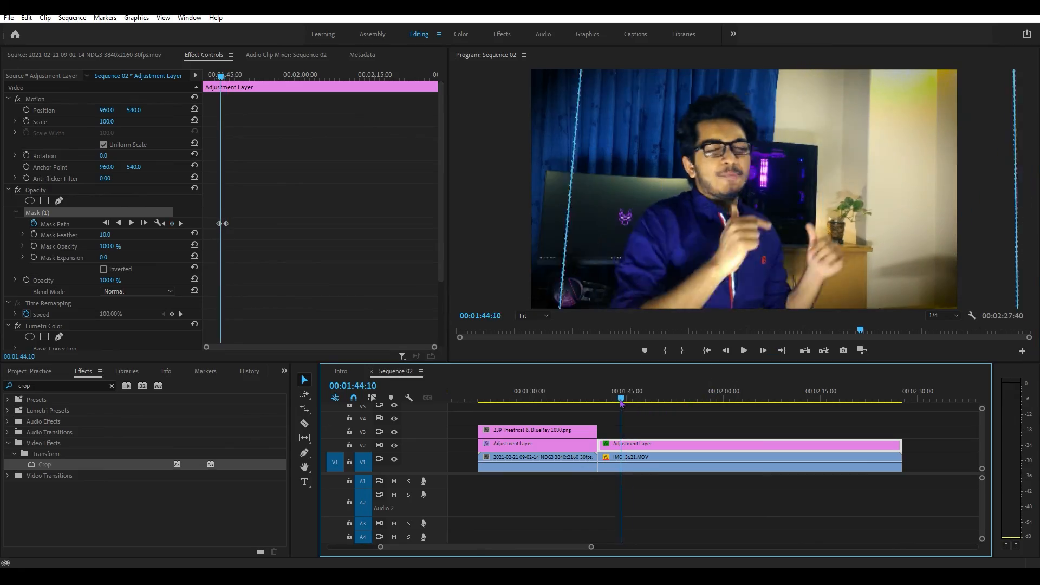